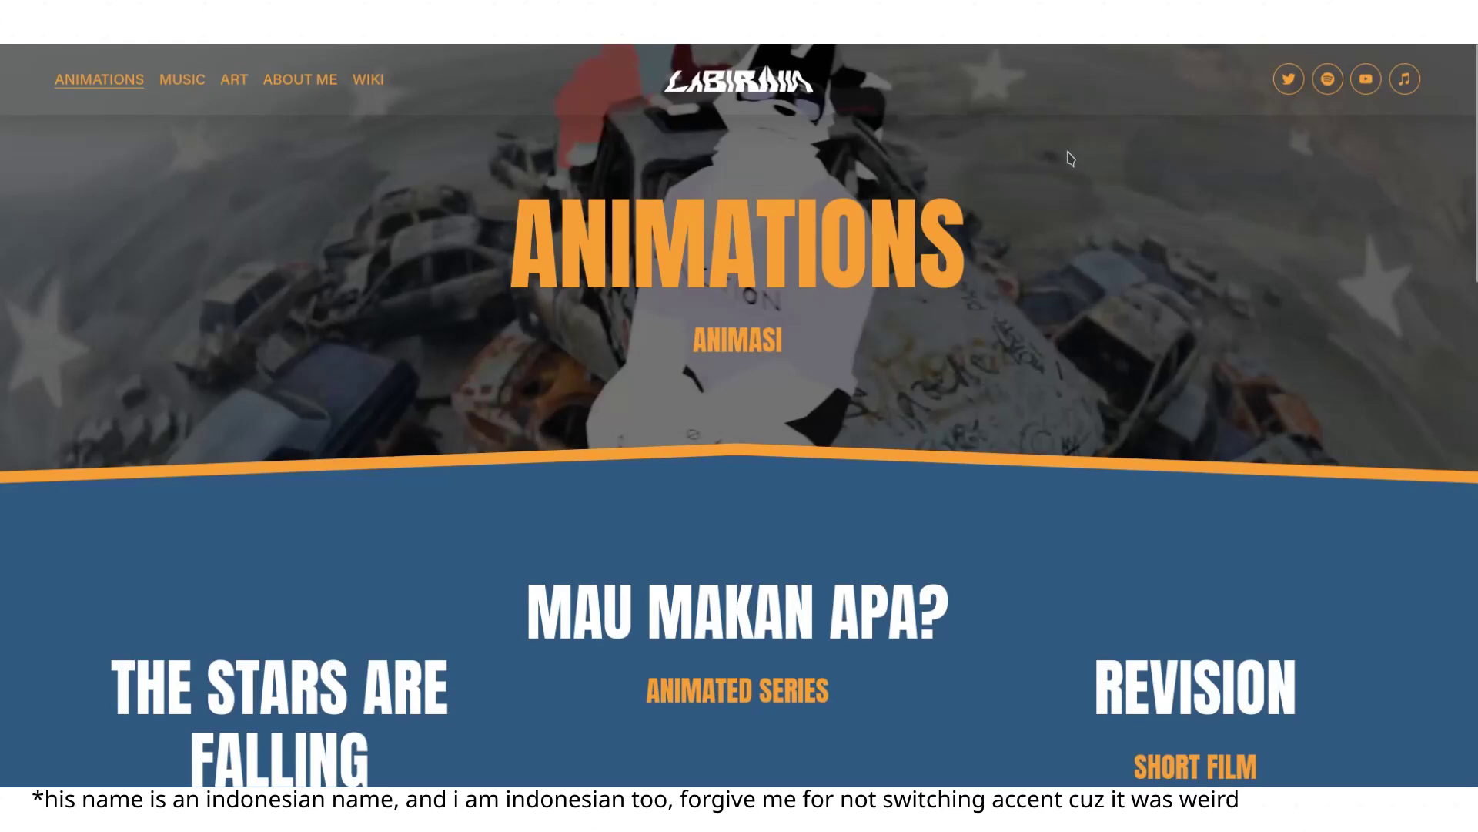
Find the Fight Over music video on the Labirhin animations page, play it and skip ahead to about 1:19
scroll(1070, 158, "down", 10)
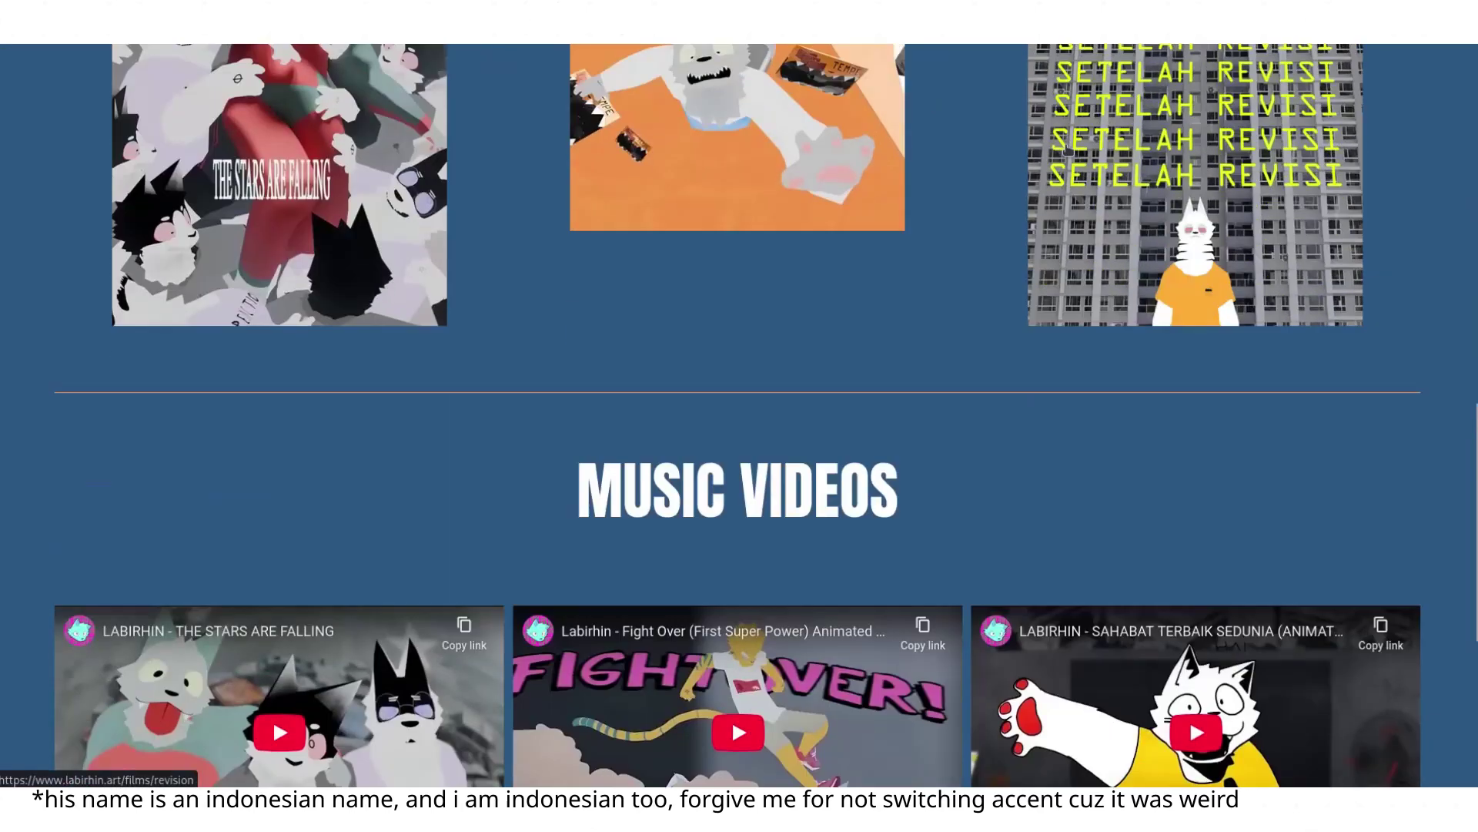
scroll(1068, 149, "down", 3)
scroll(1068, 148, "down", 3)
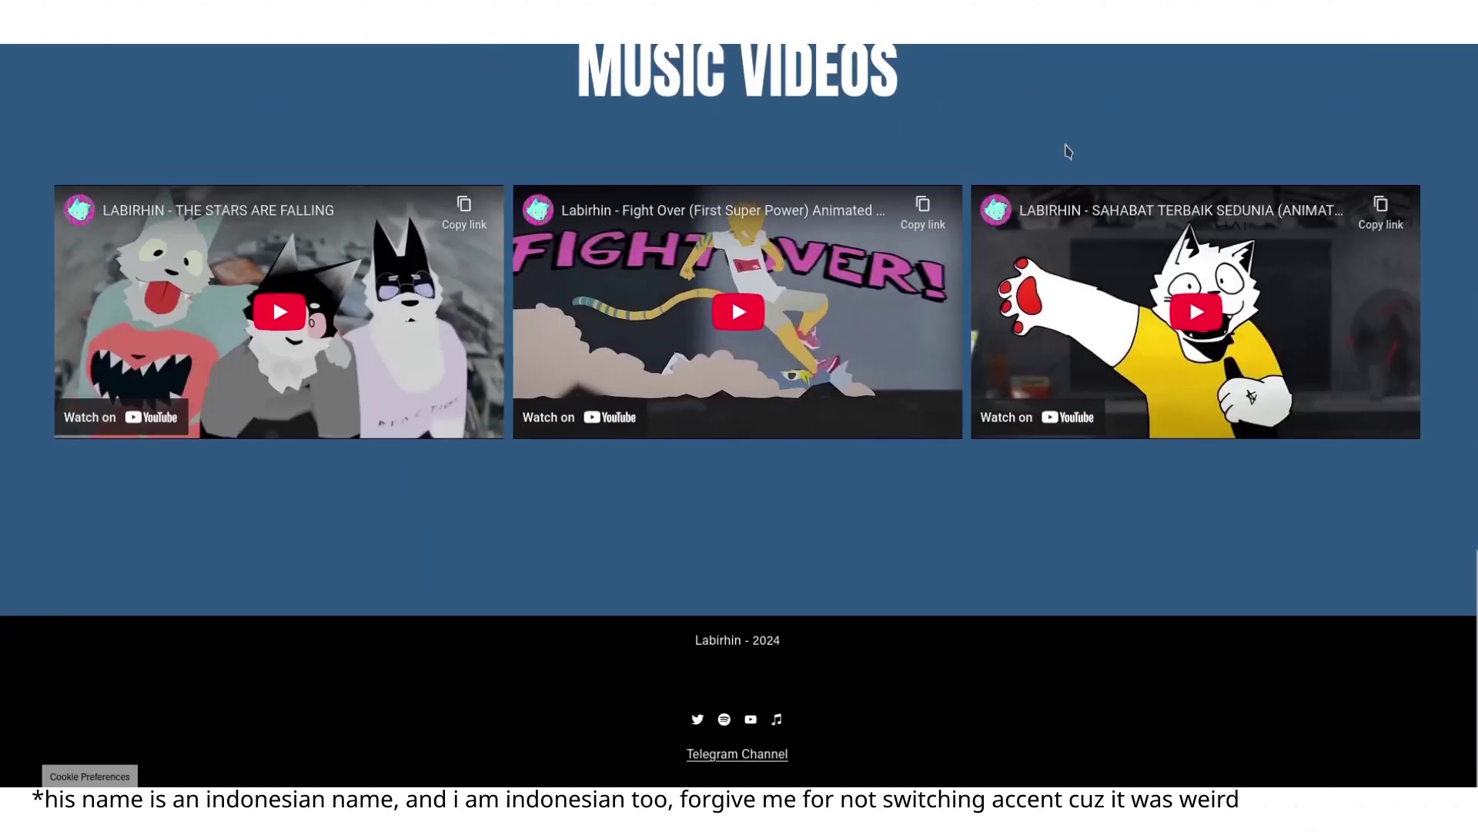
left_click(738, 312)
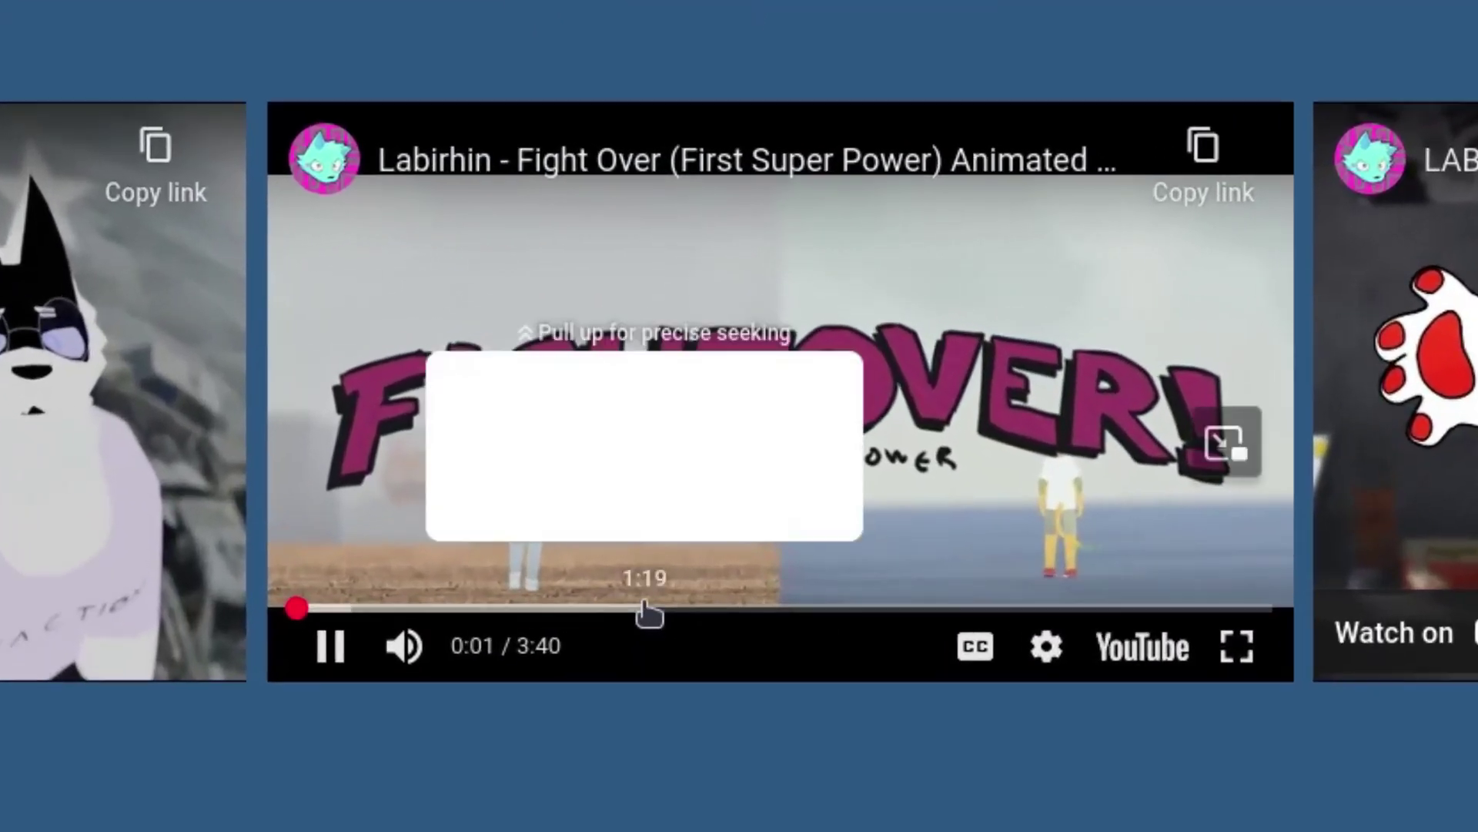
left_click_drag(643, 603, 665, 612)
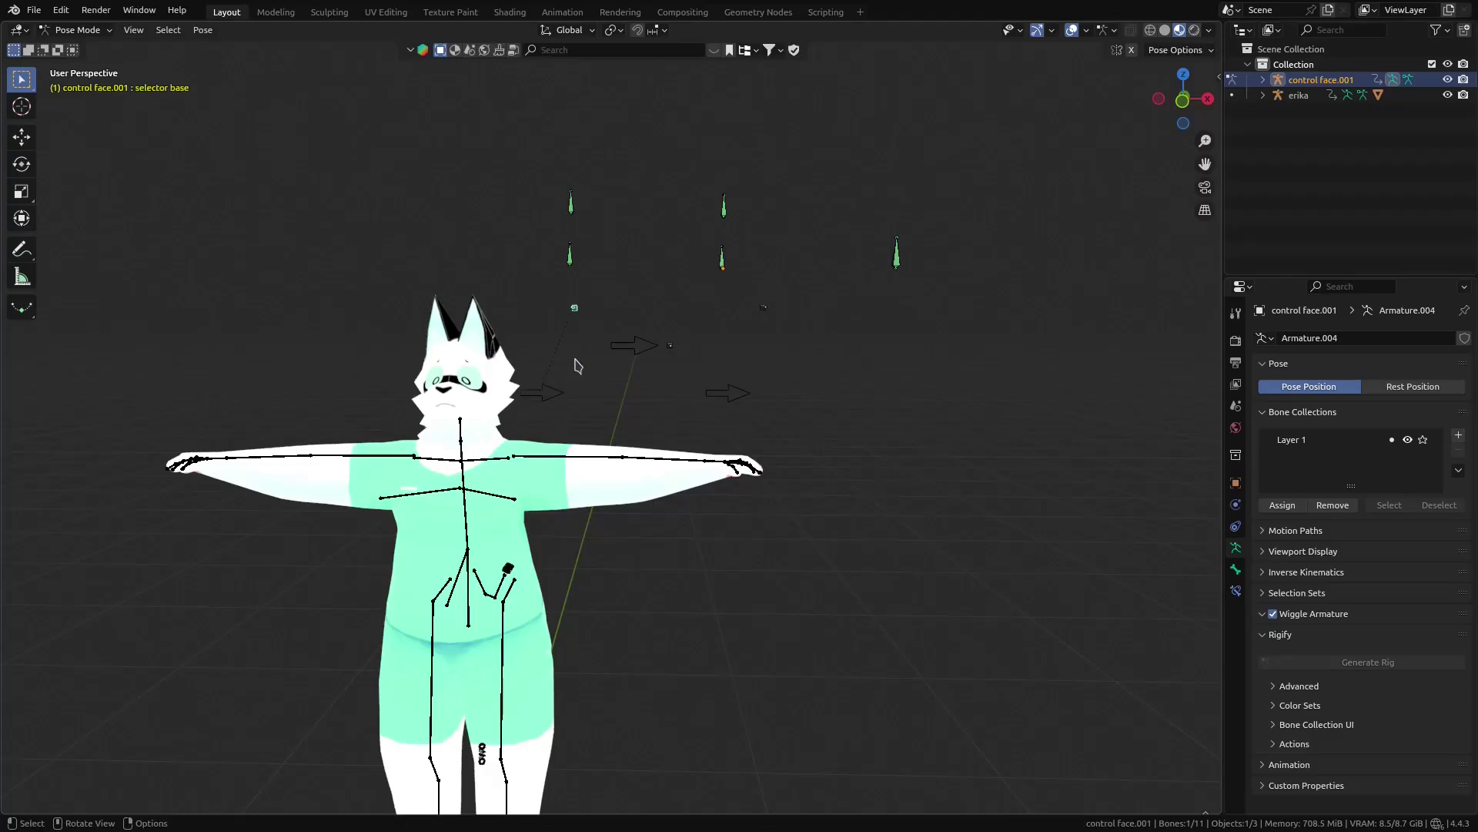
In Blender, reposition the eye selector bone of the face control armature and move the middle arrow-shaped selector bone
key("g")
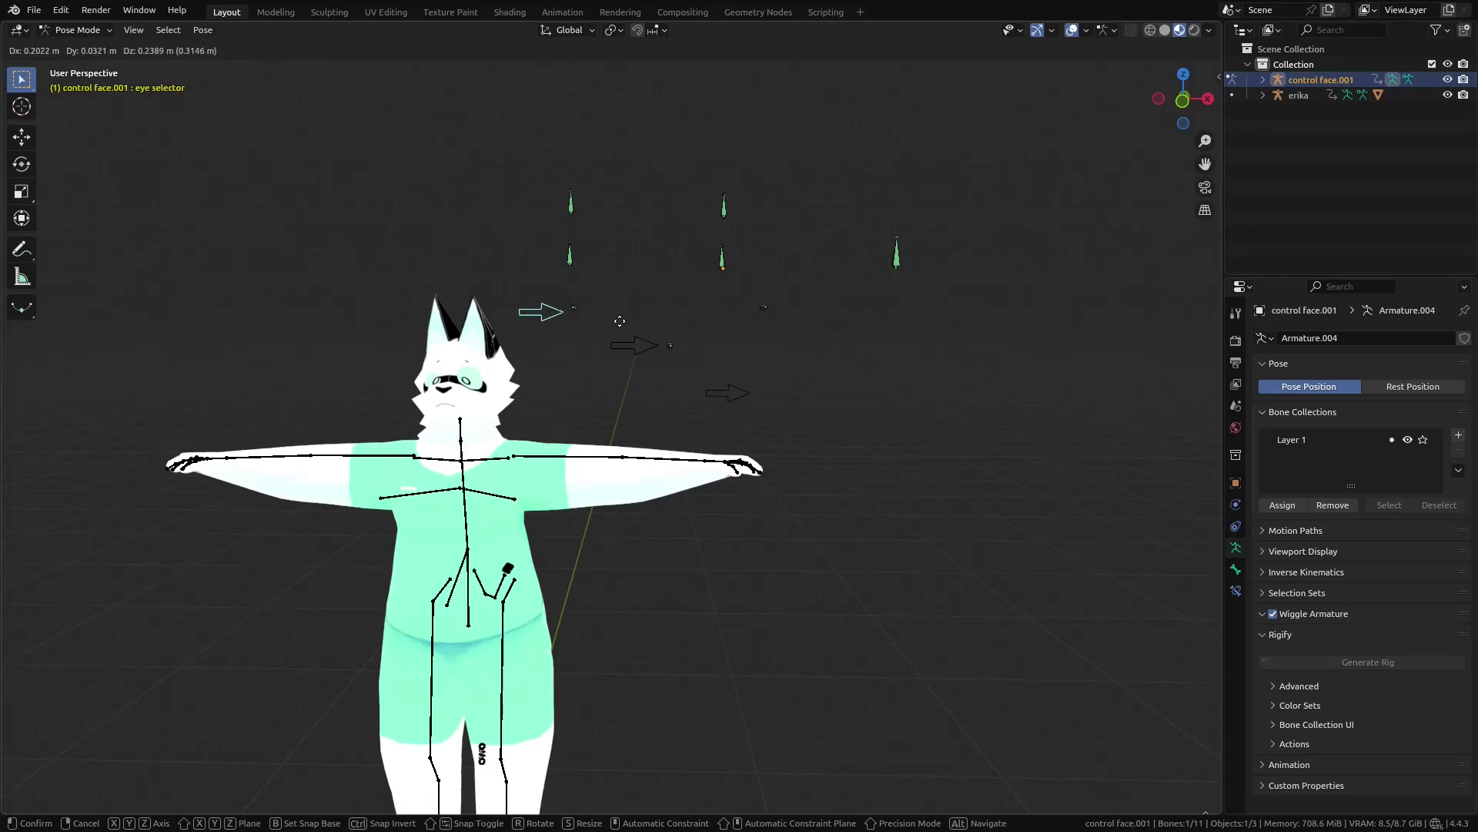
left_click(604, 387)
middle_click_drag(564, 368, 591, 368)
key("g")
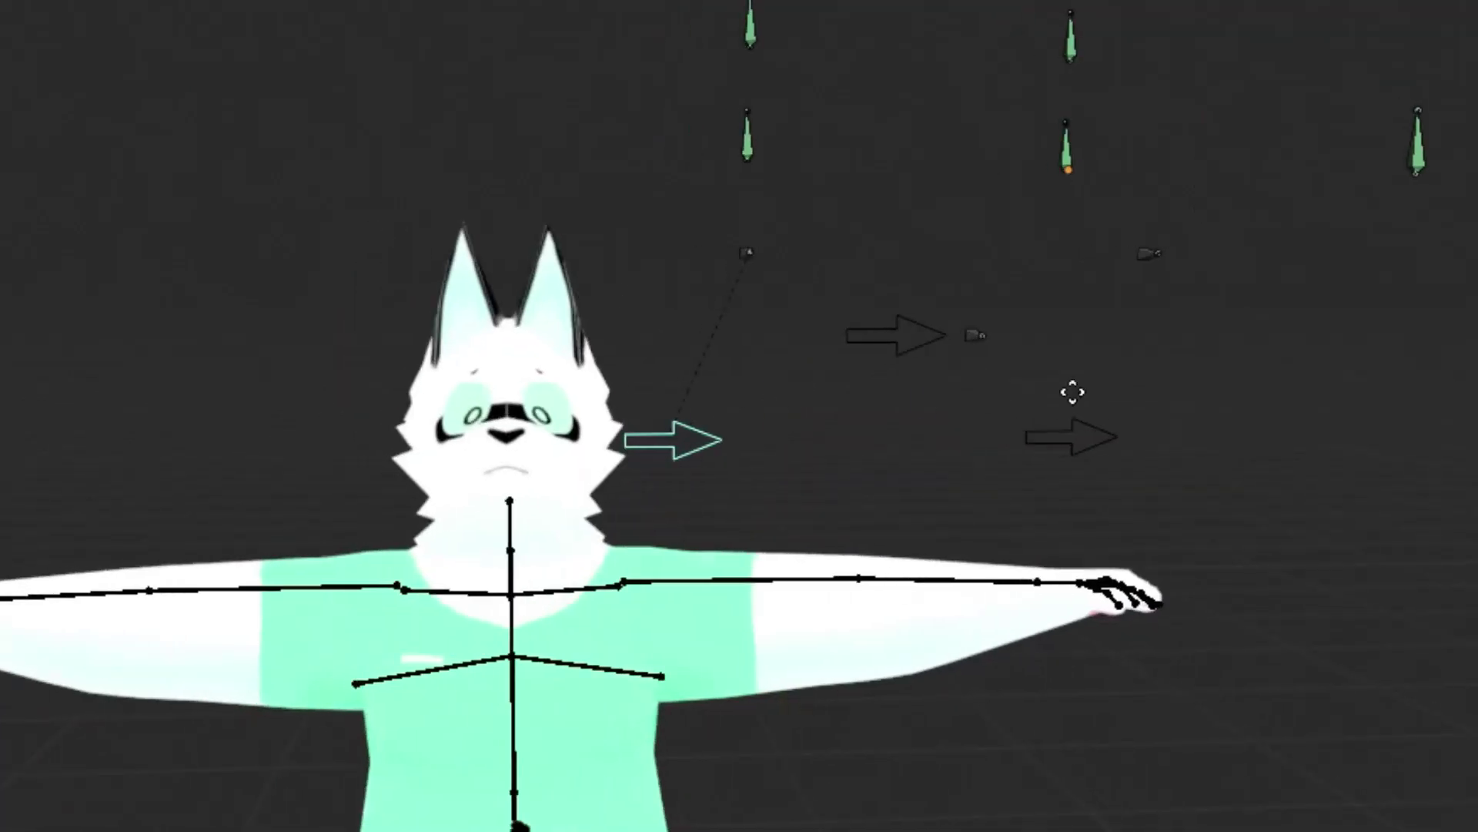
right_click(1127, 333)
left_click(917, 350)
key("g")
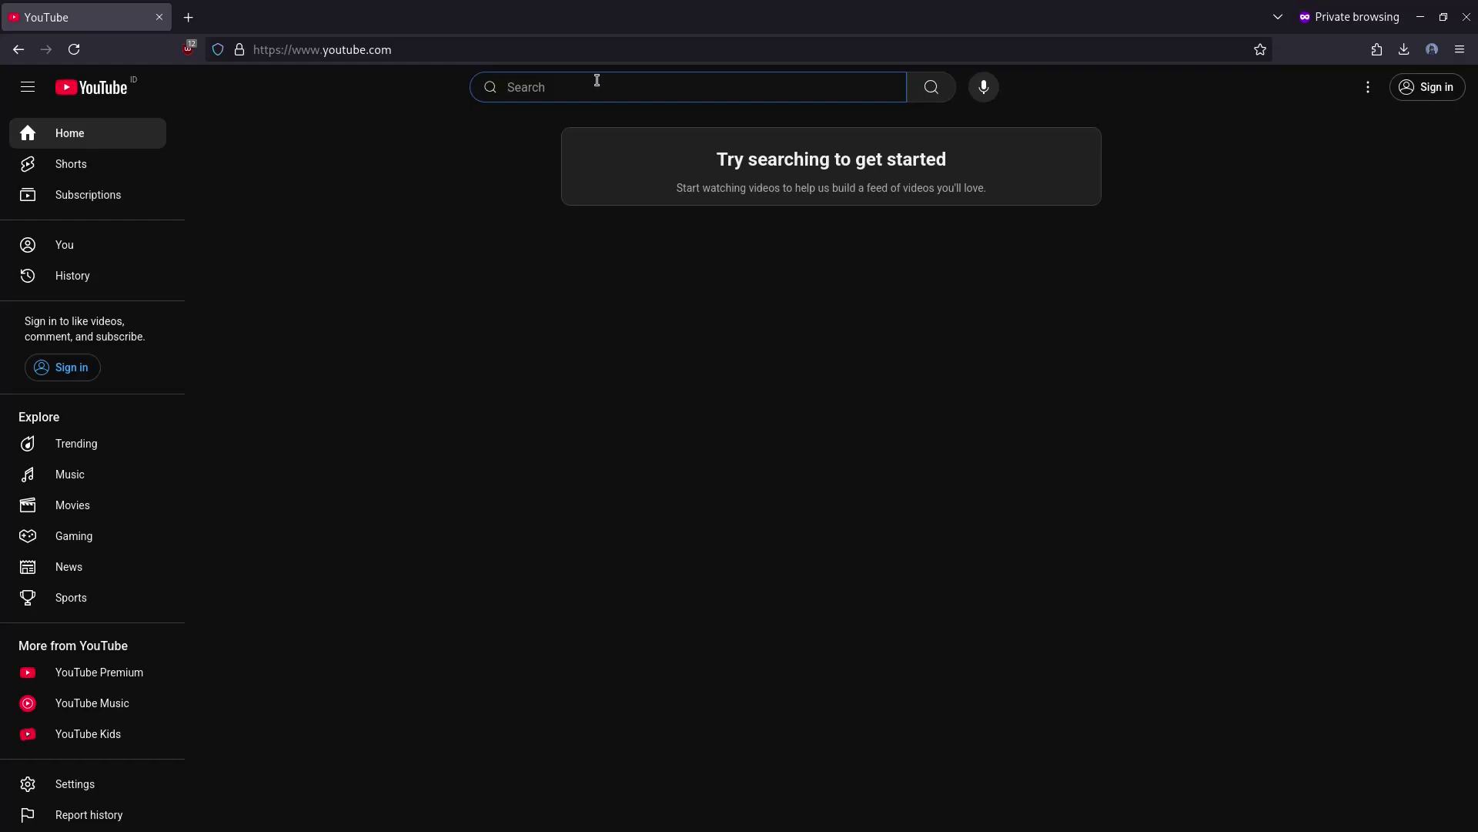
Search YouTube for "2d texture animation blender" and browse through the resulting tutorials
type("2d texture animation")
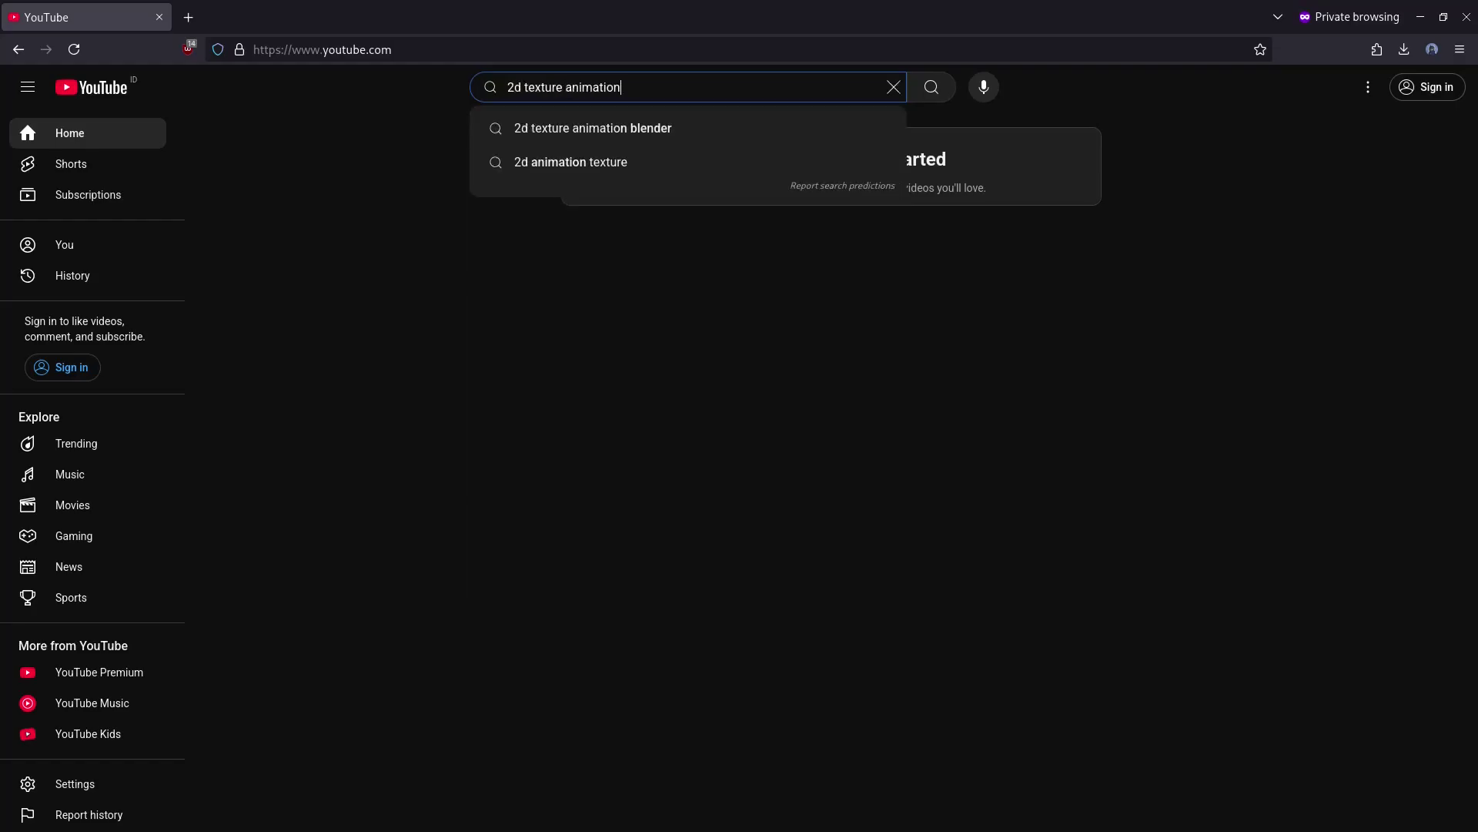
type(" blender")
key("Return")
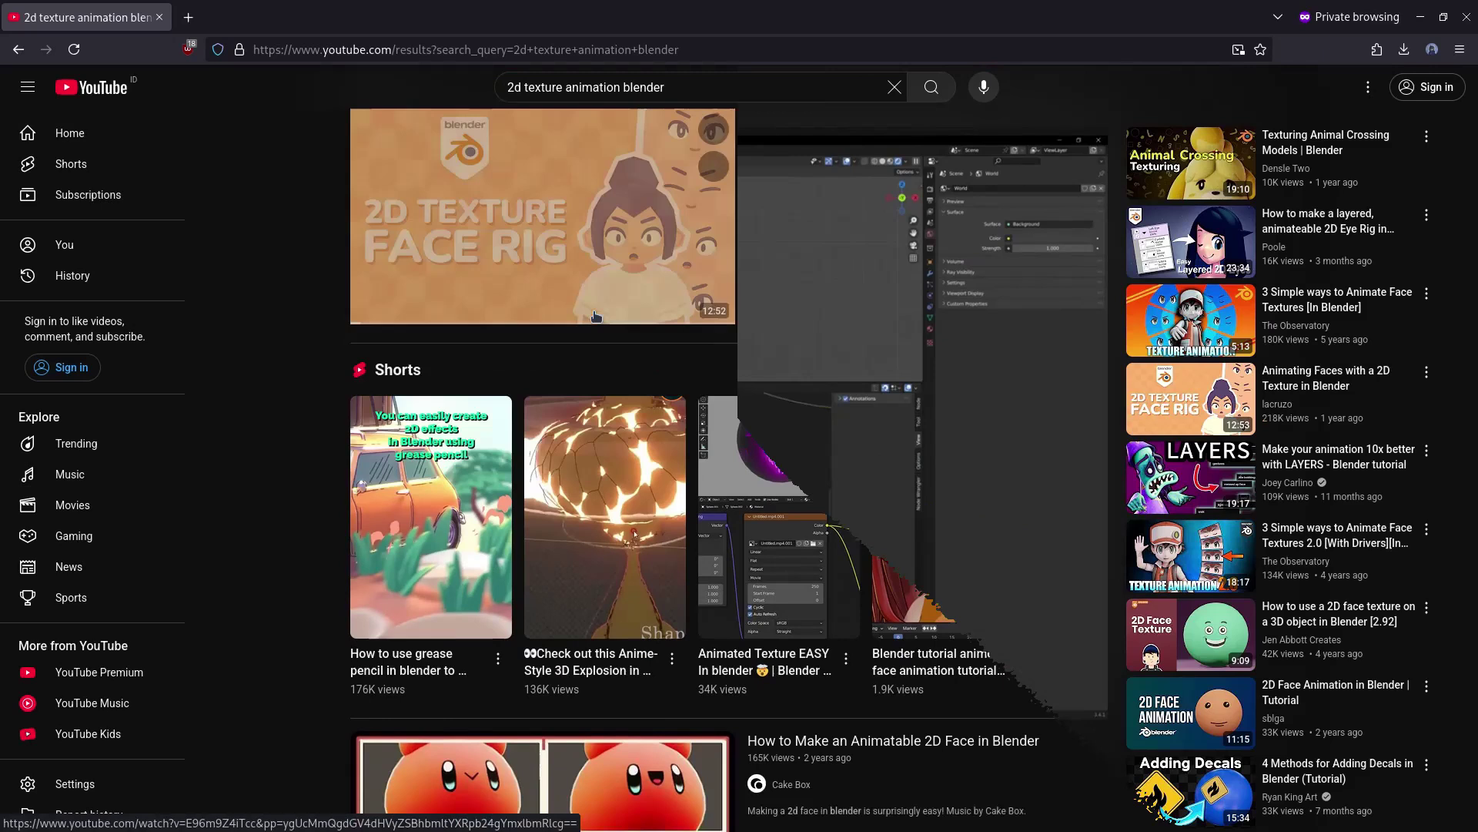
scroll(462, 539, "down", 8)
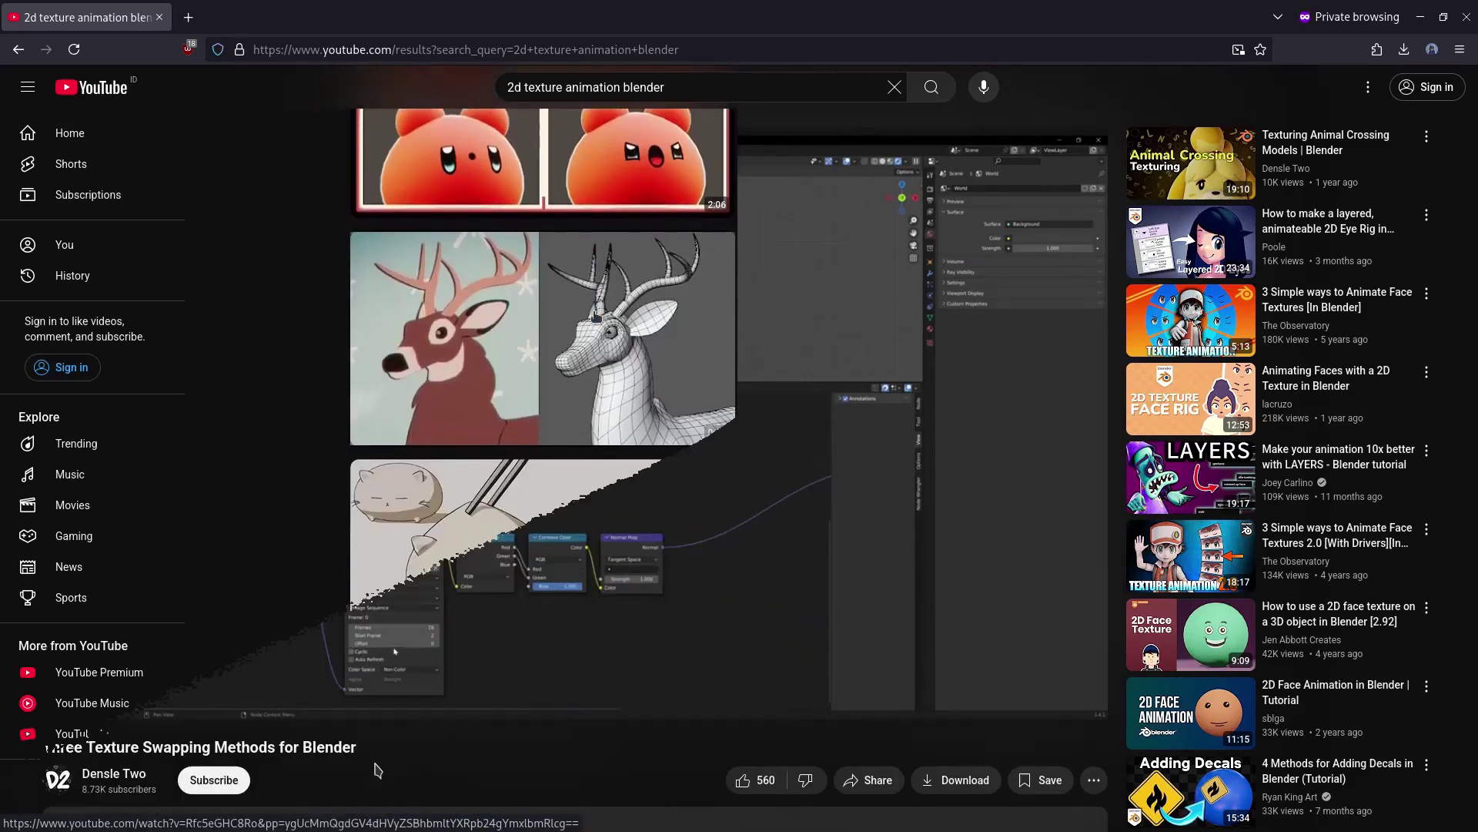
left_click(378, 779)
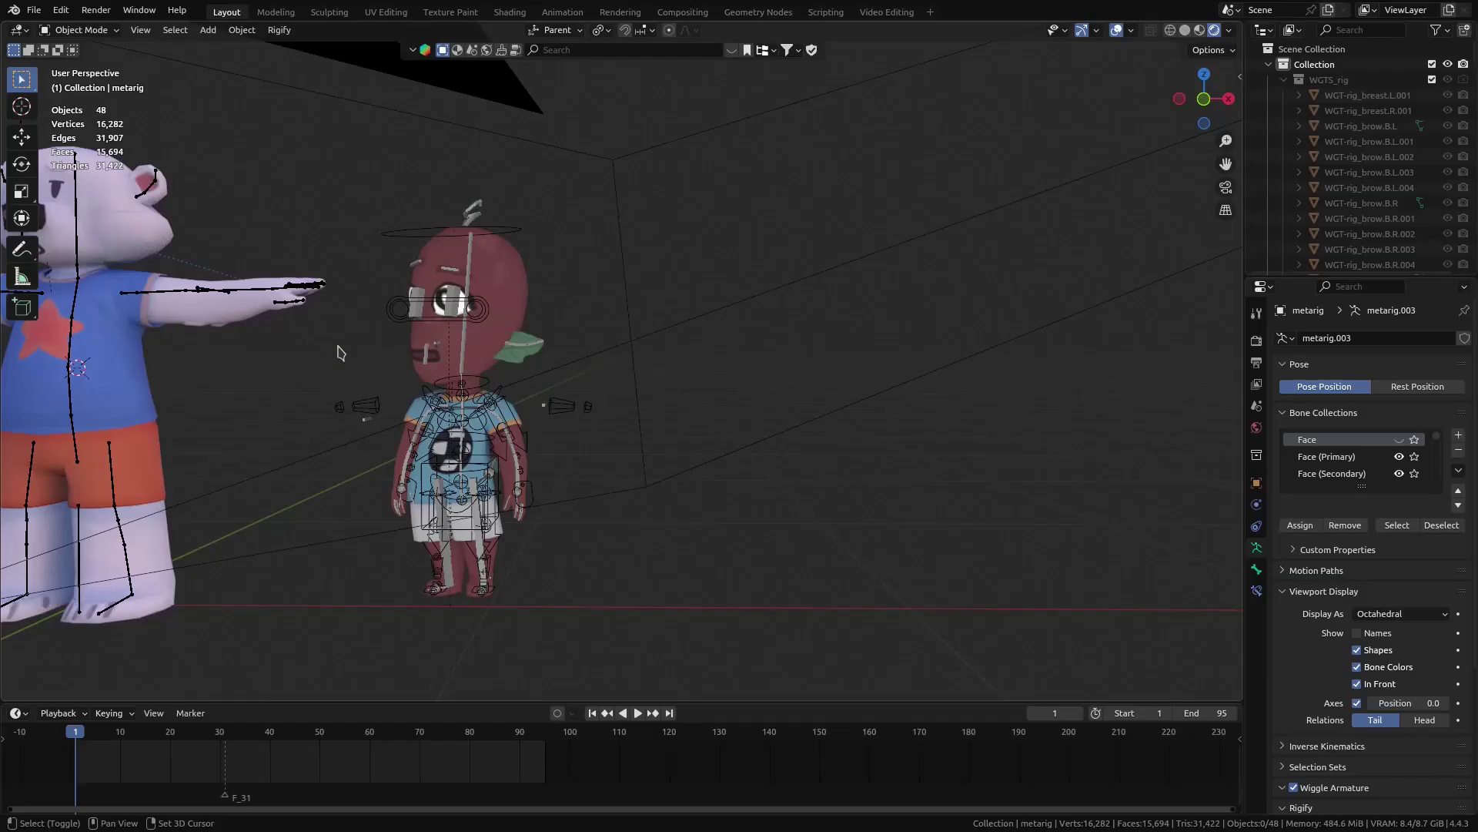
In Blender's Pose Mode, move and rotate the hand bone of the girl in the pink sweater so her left arm hangs down
mouse_move(339, 349)
middle_mouse_down("shift")
mouse_move(724, 323)
mouse_move(696, 370)
mouse_move(497, 271)
middle_mouse_up("shift")
left_click(497, 271)
key("ctrl+Tab")
middle_click_drag(688, 296, 669, 354)
left_click(709, 347)
key("g")
key("r")
left_click(682, 377)
key("g")
key("r")
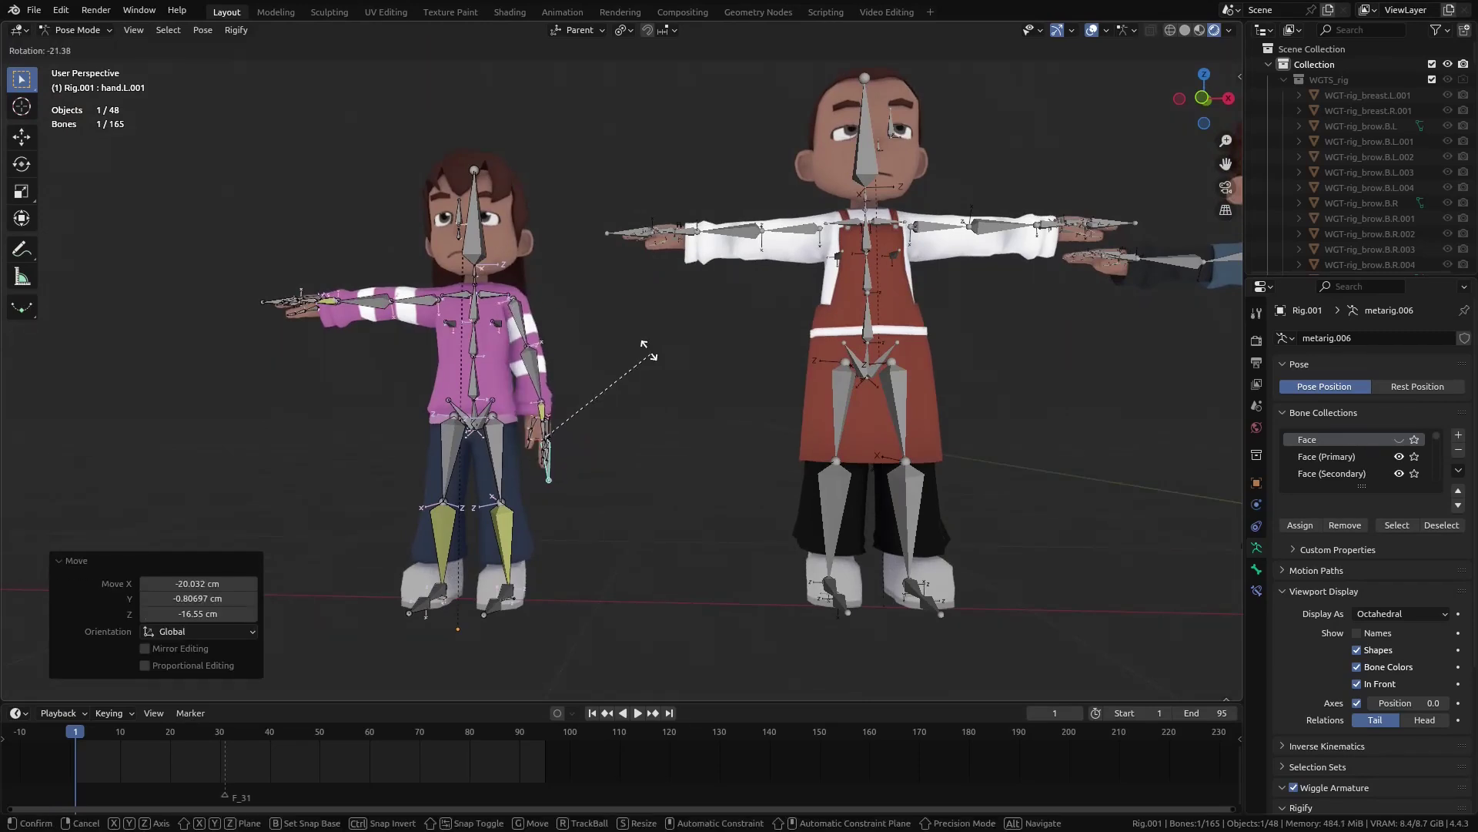
left_click(648, 348)
Rotate the girl's head bone freely and rotate her other hand bone to continue the pose
left_click(490, 231)
middle_click_drag(554, 231, 649, 231)
key("r")
key("r")
left_click(343, 356)
left_click(251, 322)
key("r")
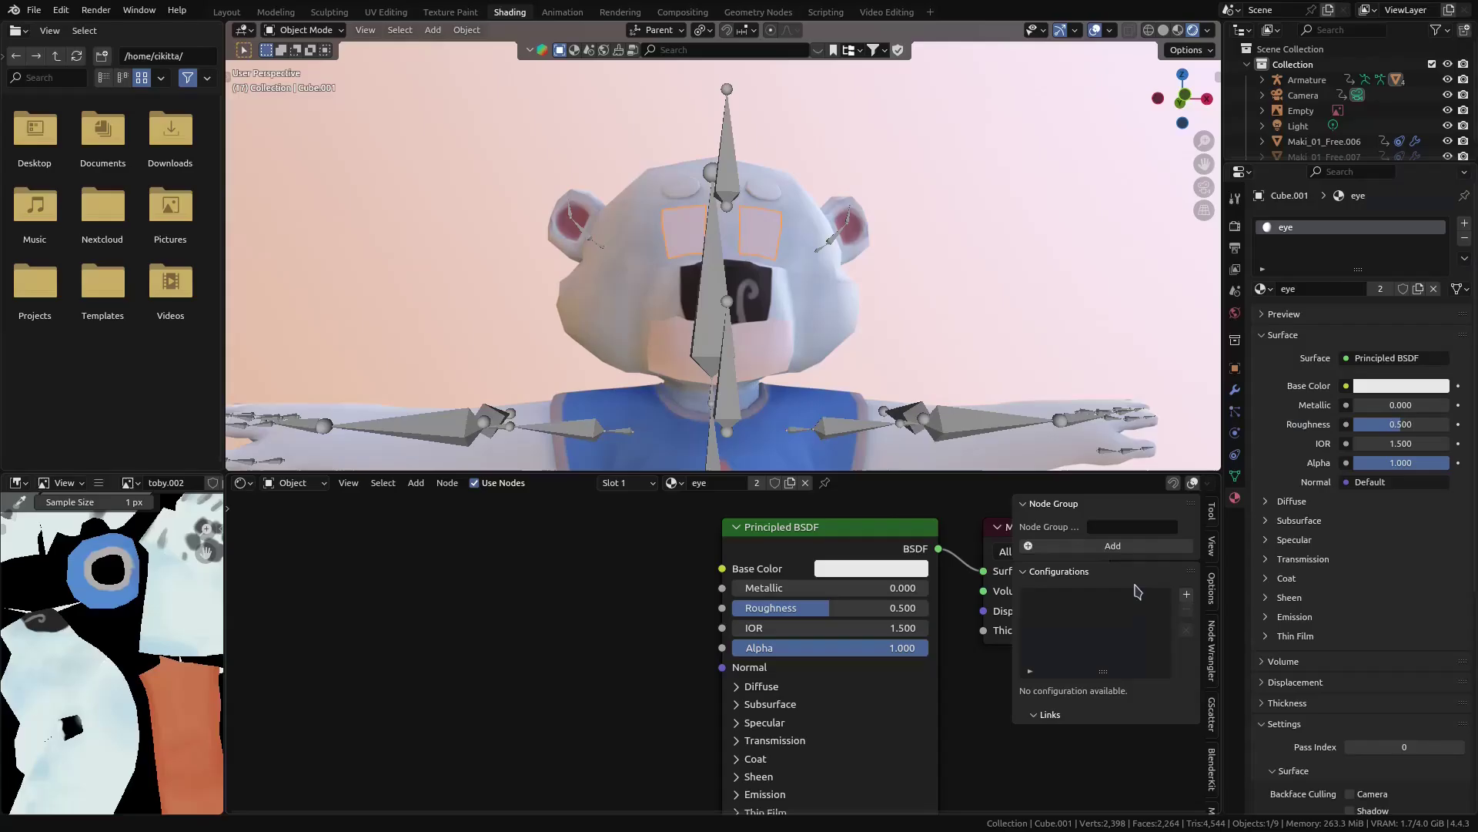
Create a Beantextures node group named "Toby eyes" and a configuration of the same name that targets it
type("eyes")
key("Return")
left_click(1138, 544)
left_click(1187, 594)
left_click(1132, 708)
left_click(1143, 637)
Load the close1 to close4 and static eye images as links of the Toby eyes configuration
scroll(1143, 725, "down", 4)
left_click(1187, 754)
key("a")
left_click(559, 242)
left_click(558, 442)
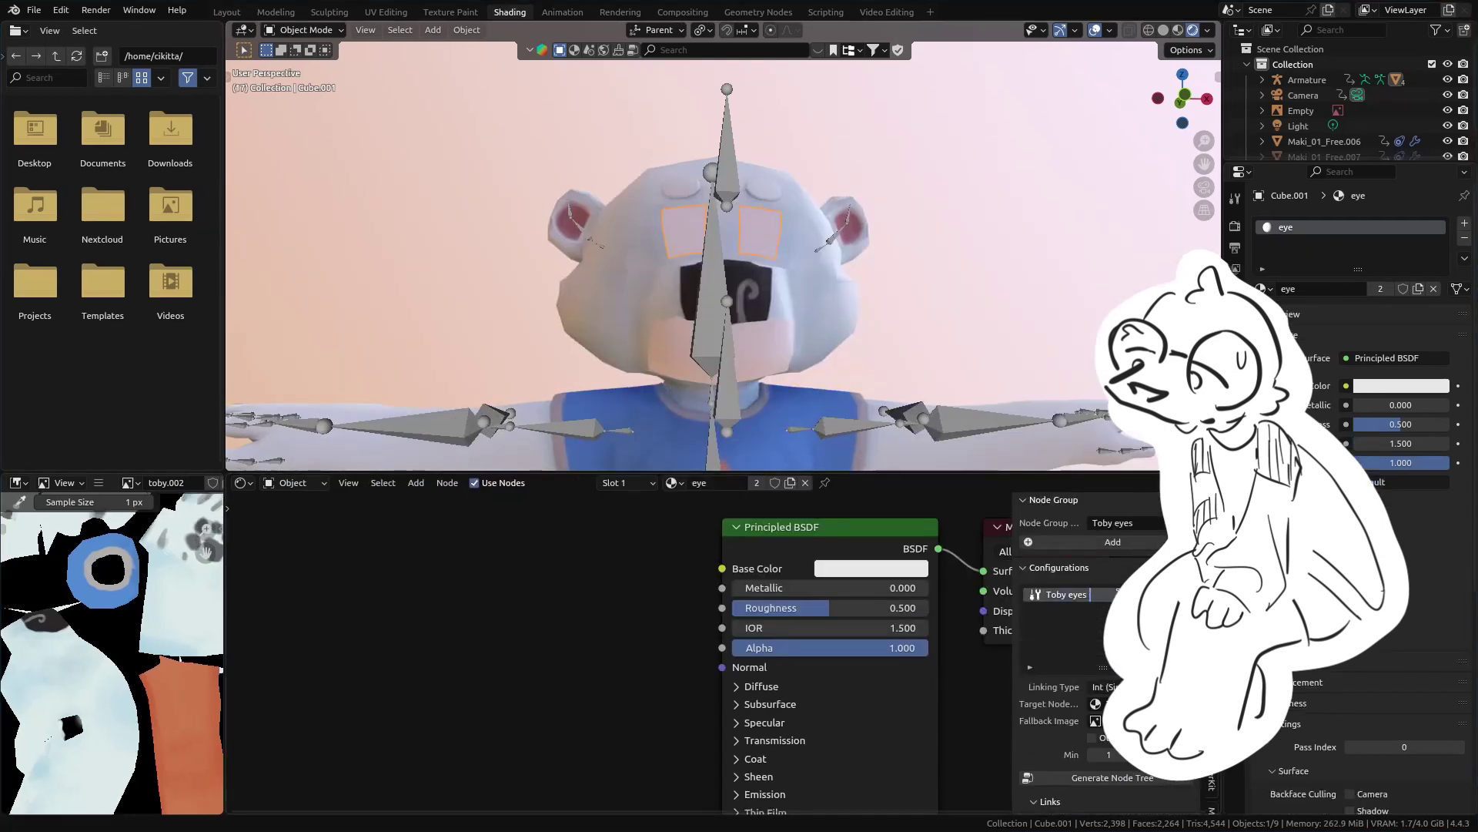
scroll(1098, 616, "down", 5)
scroll(1098, 616, "up", 1)
left_click(603, 604)
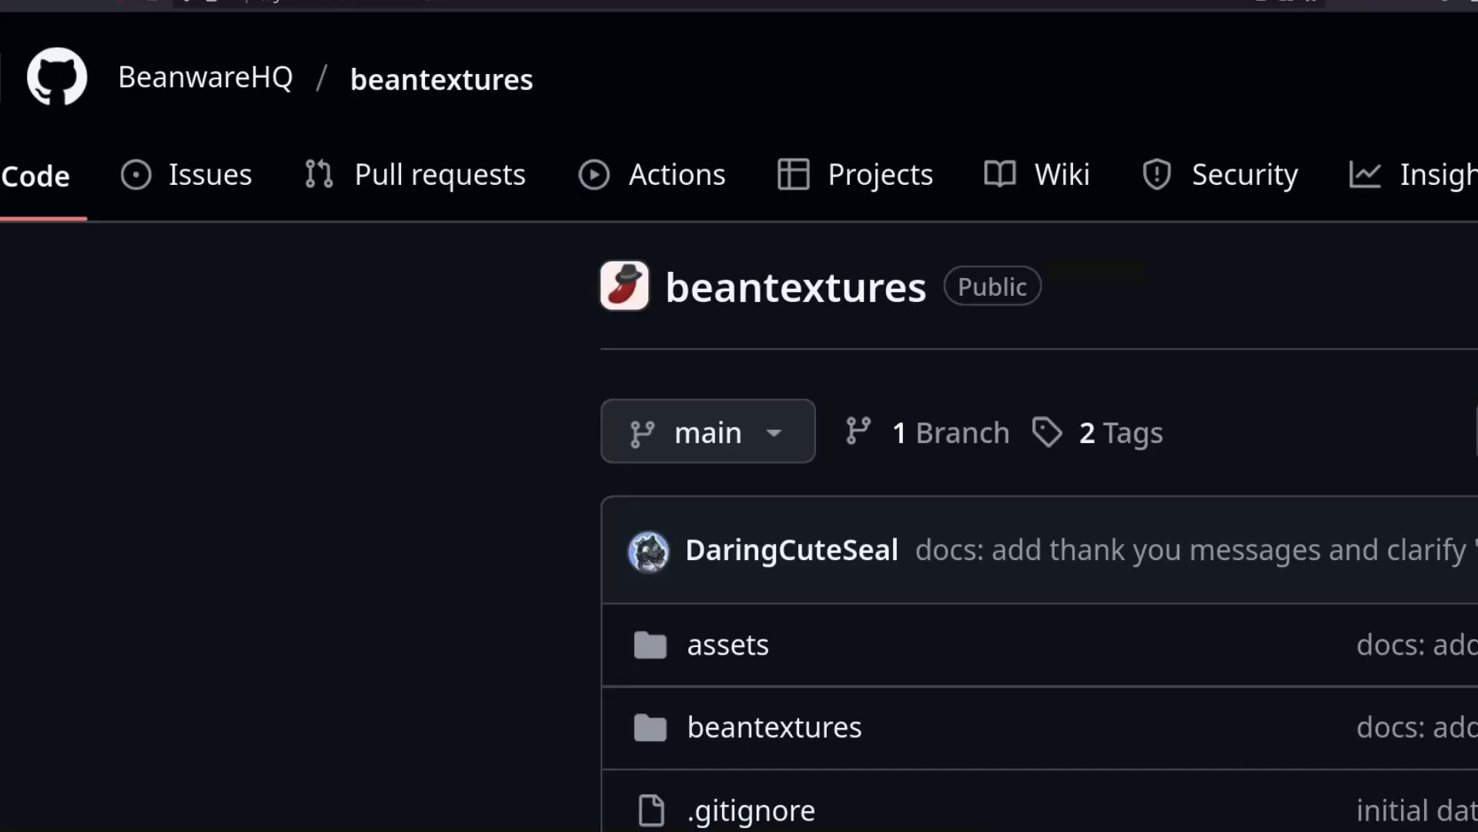
mouse_move(231, 91)
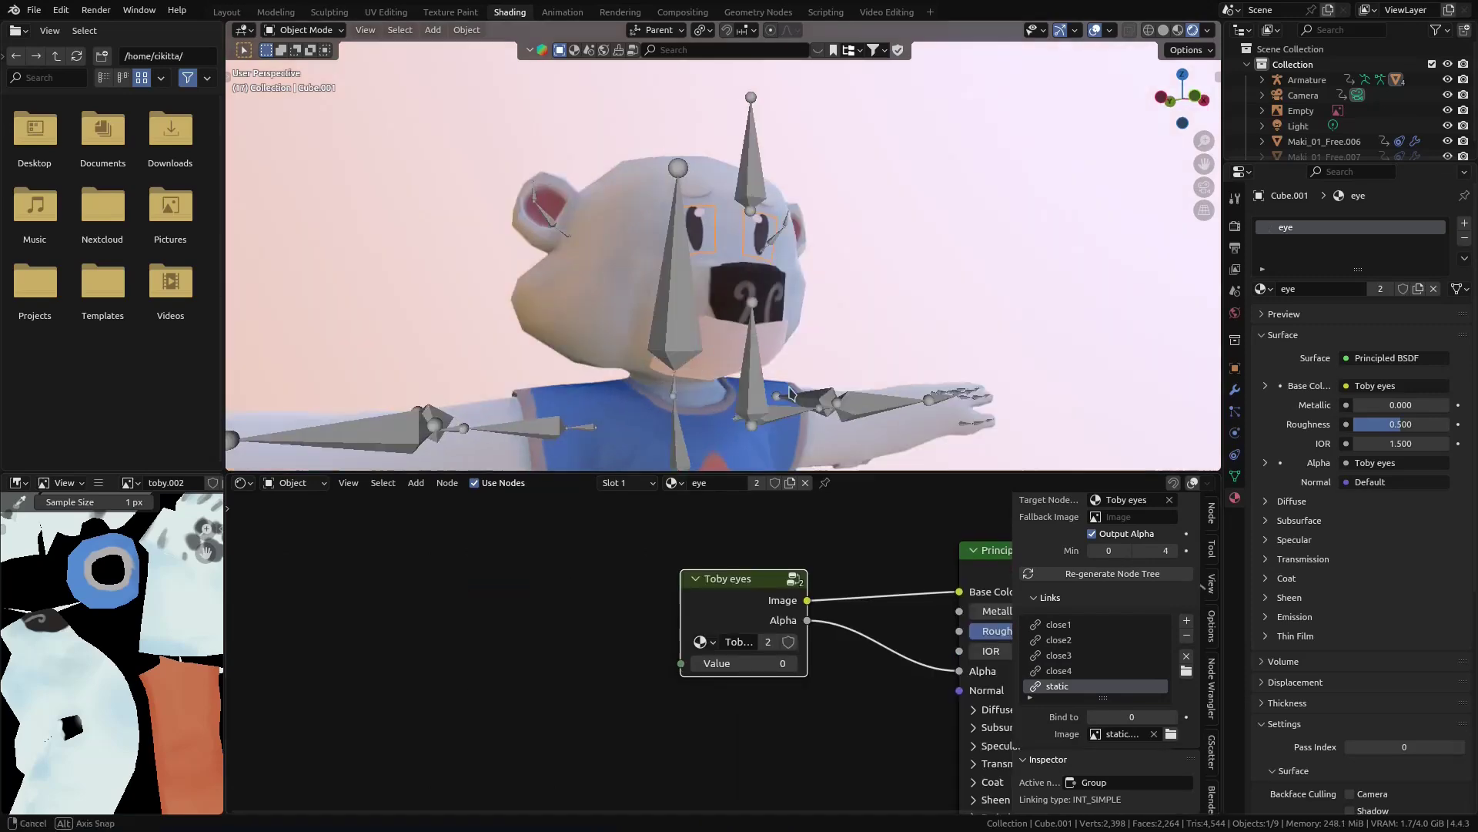
double_click(1122, 550)
type("T")
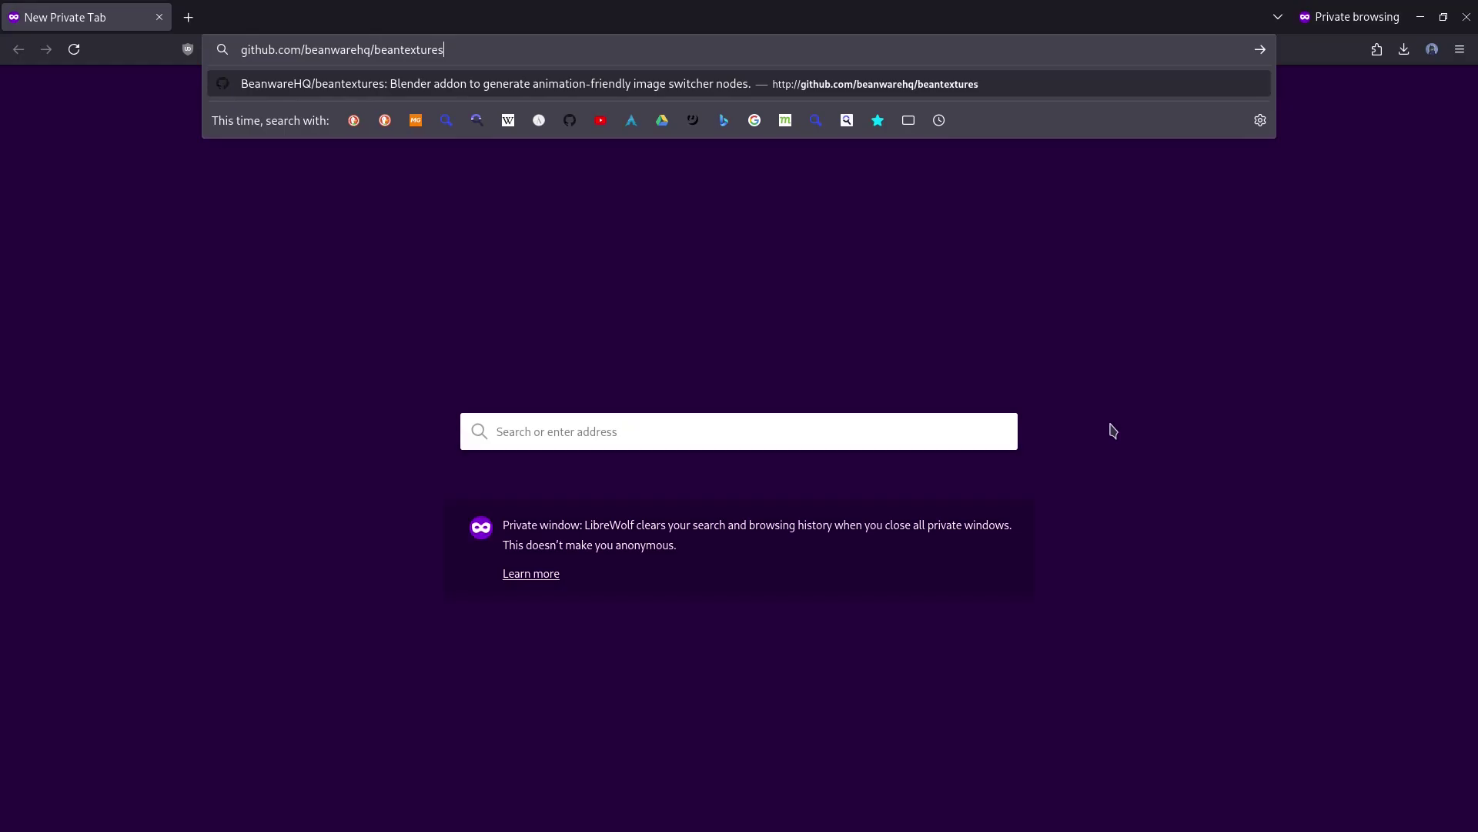
In the browser, open github.com/beanwarehq/beantextures, go to release v.1.0.1 and choose to save beantextures-1.0.1.zip
key("Return")
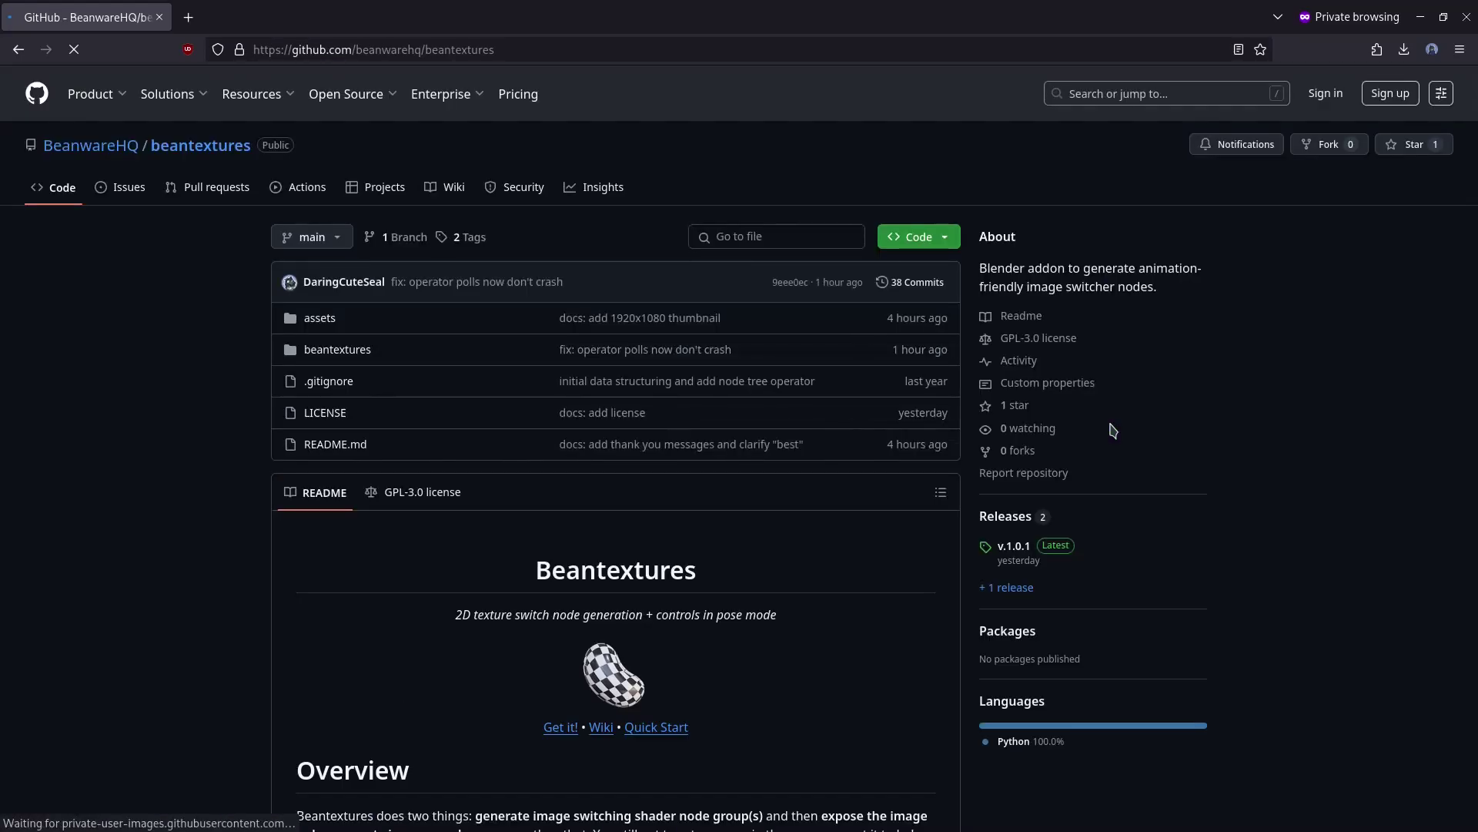
left_click(1032, 560)
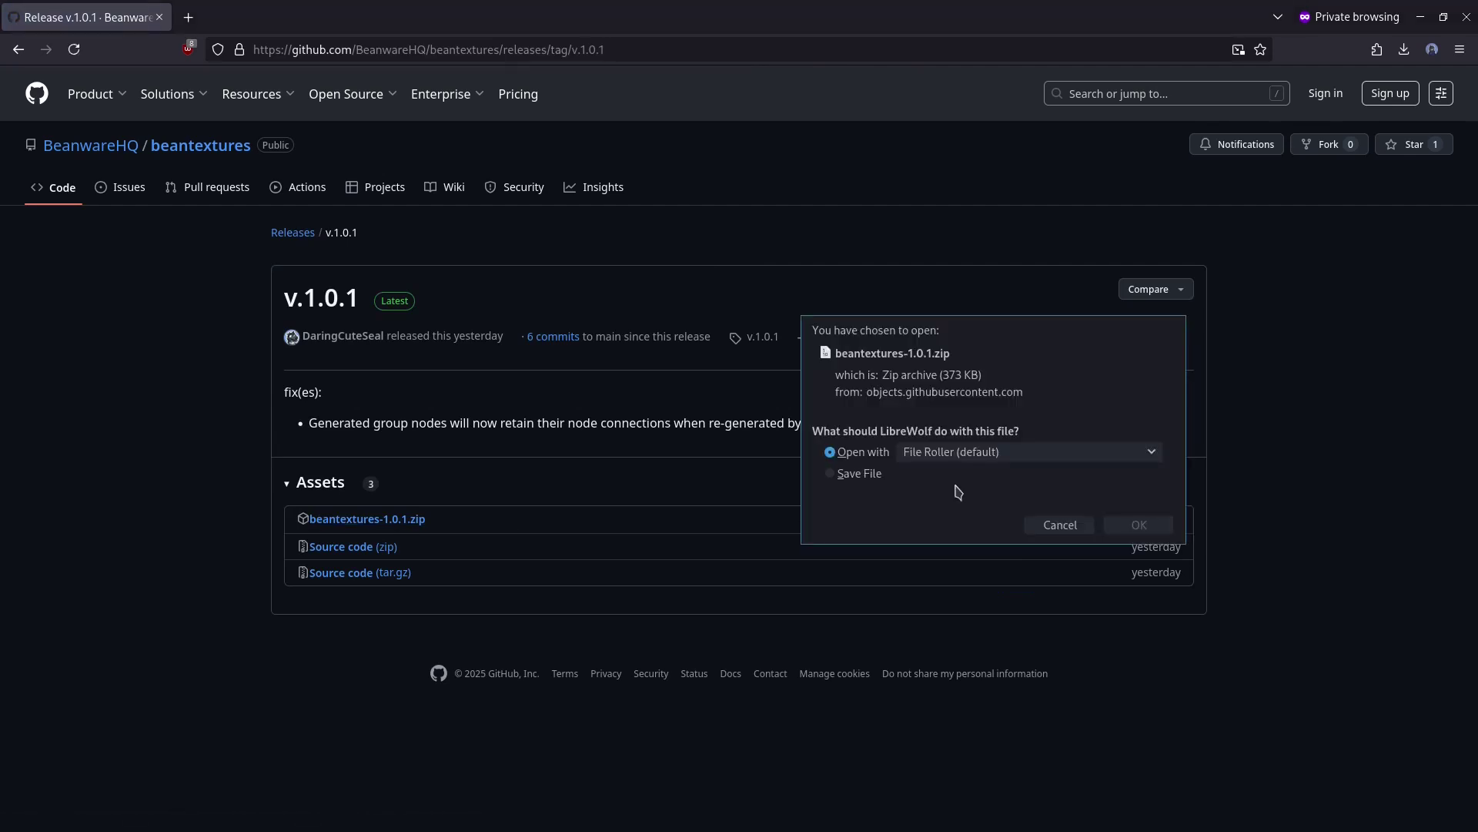
left_click(877, 483)
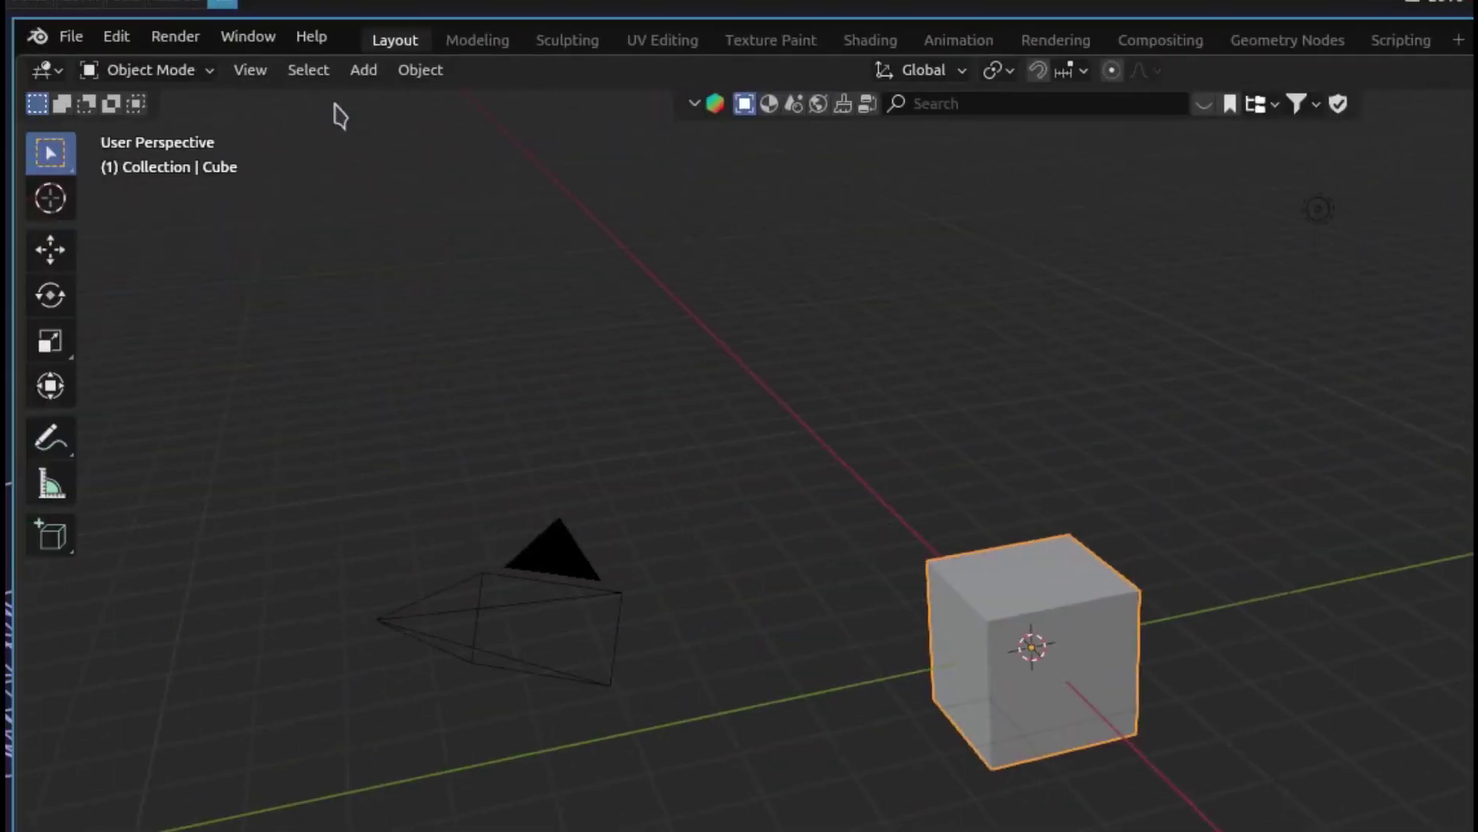
In Blender's add-on preferences, install beantextures-1.0.1.zip from the home folder and look up the Beantextures add-on
left_click(117, 36)
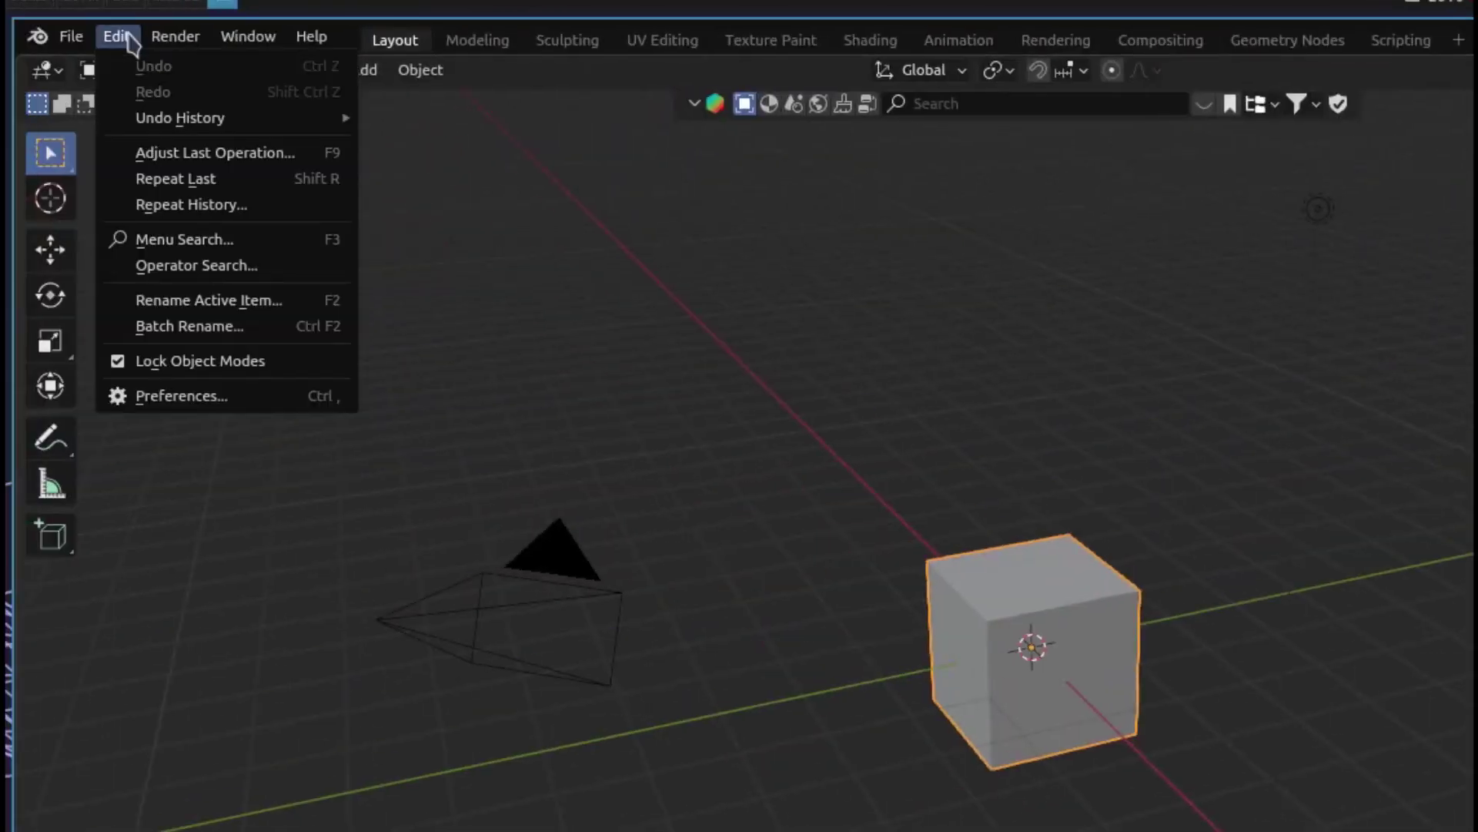
left_click(242, 395)
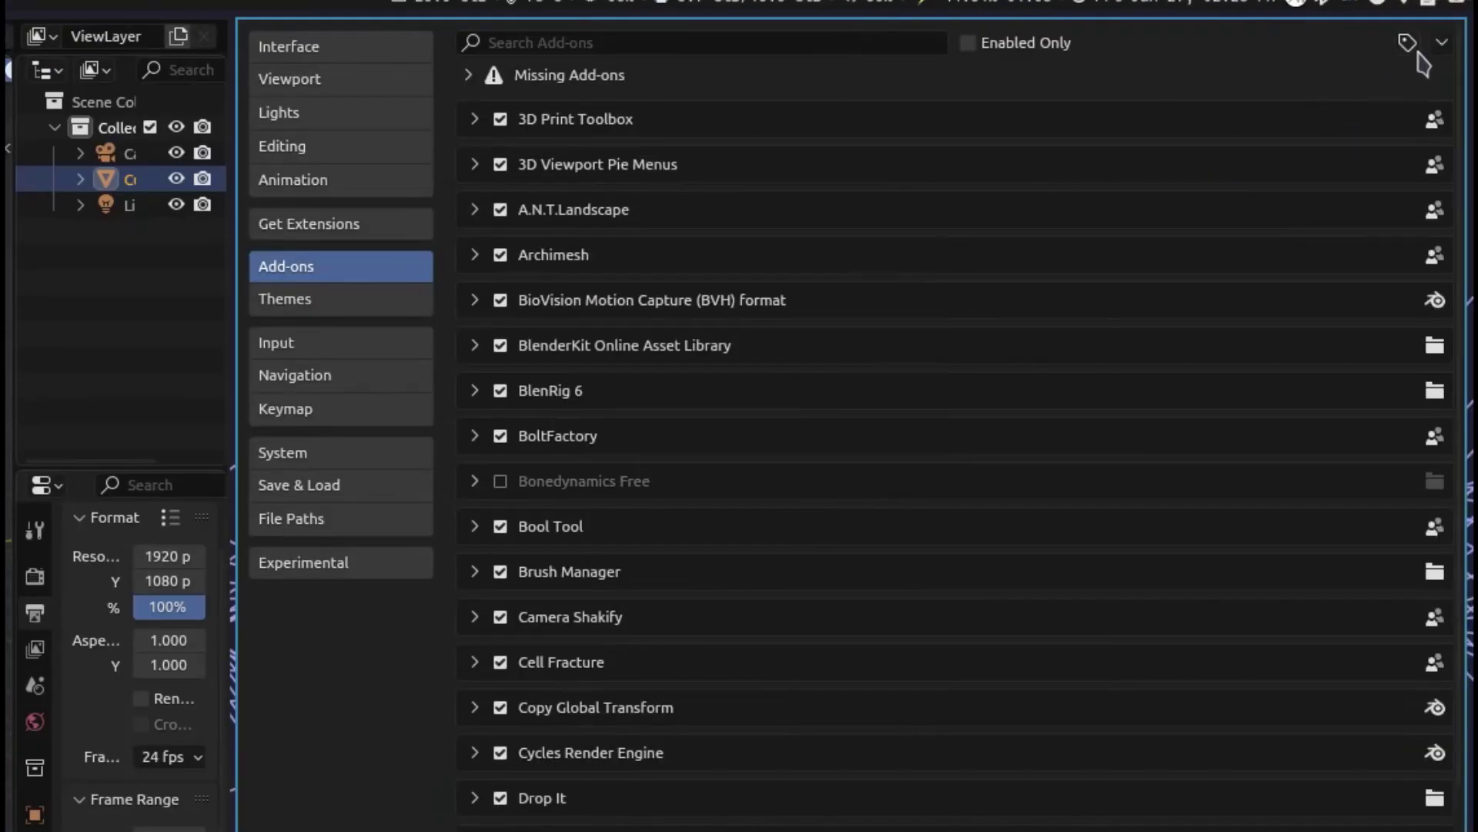
left_click(1441, 42)
left_click(1408, 43)
left_click(1441, 42)
left_click(1309, 107)
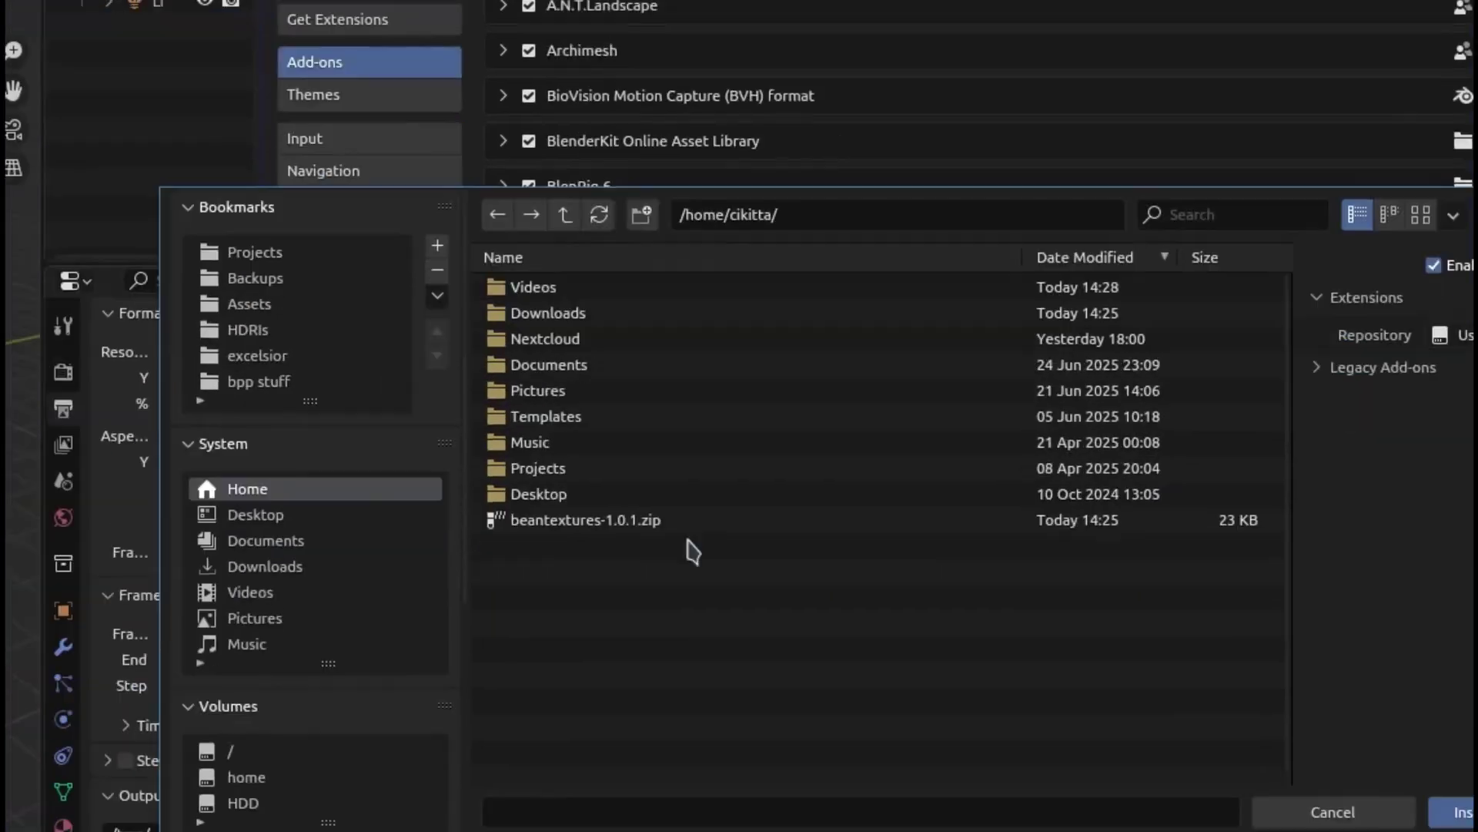
left_click(601, 589)
double_click(601, 588)
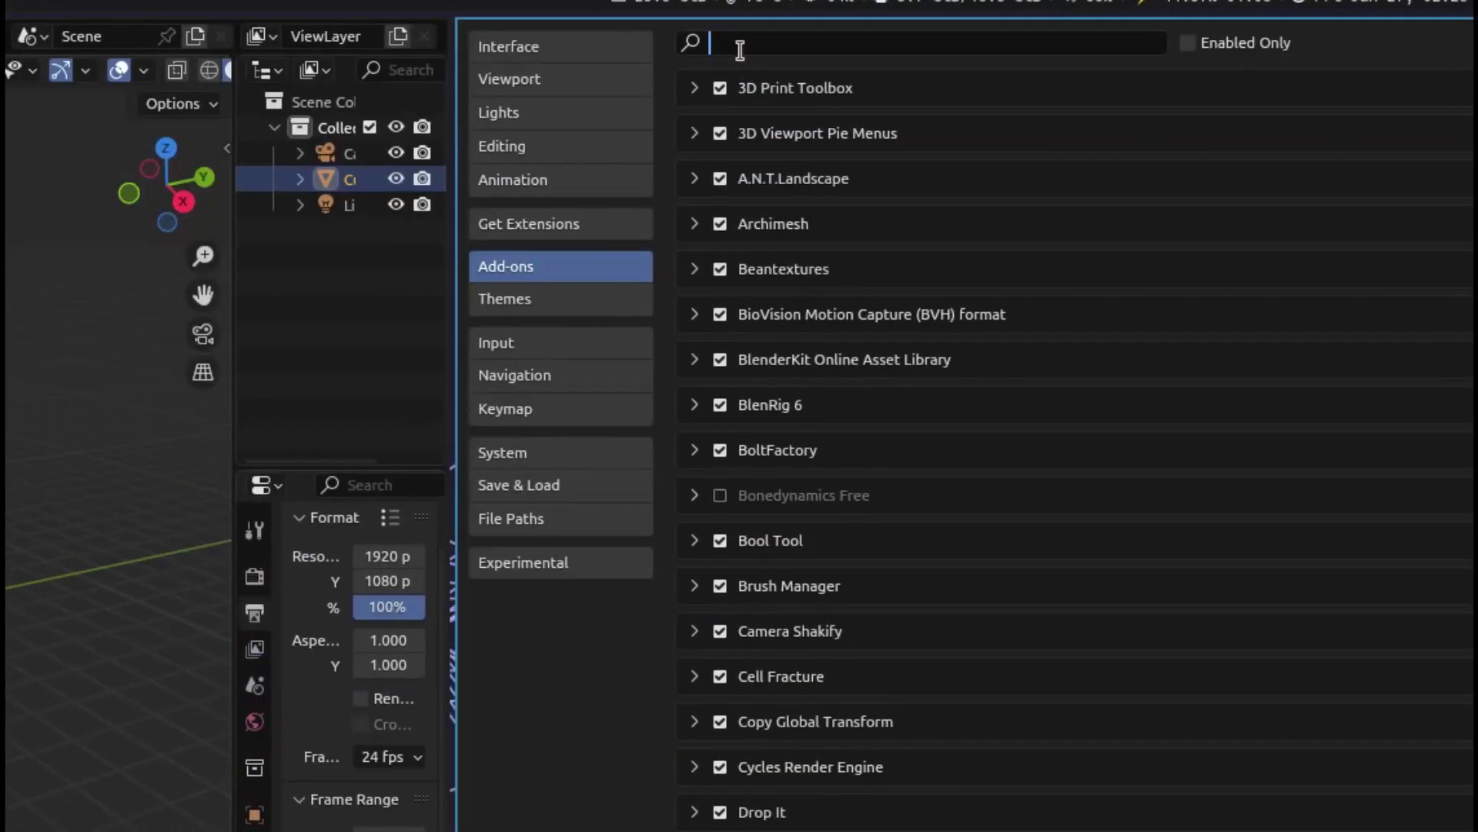
type("bear")
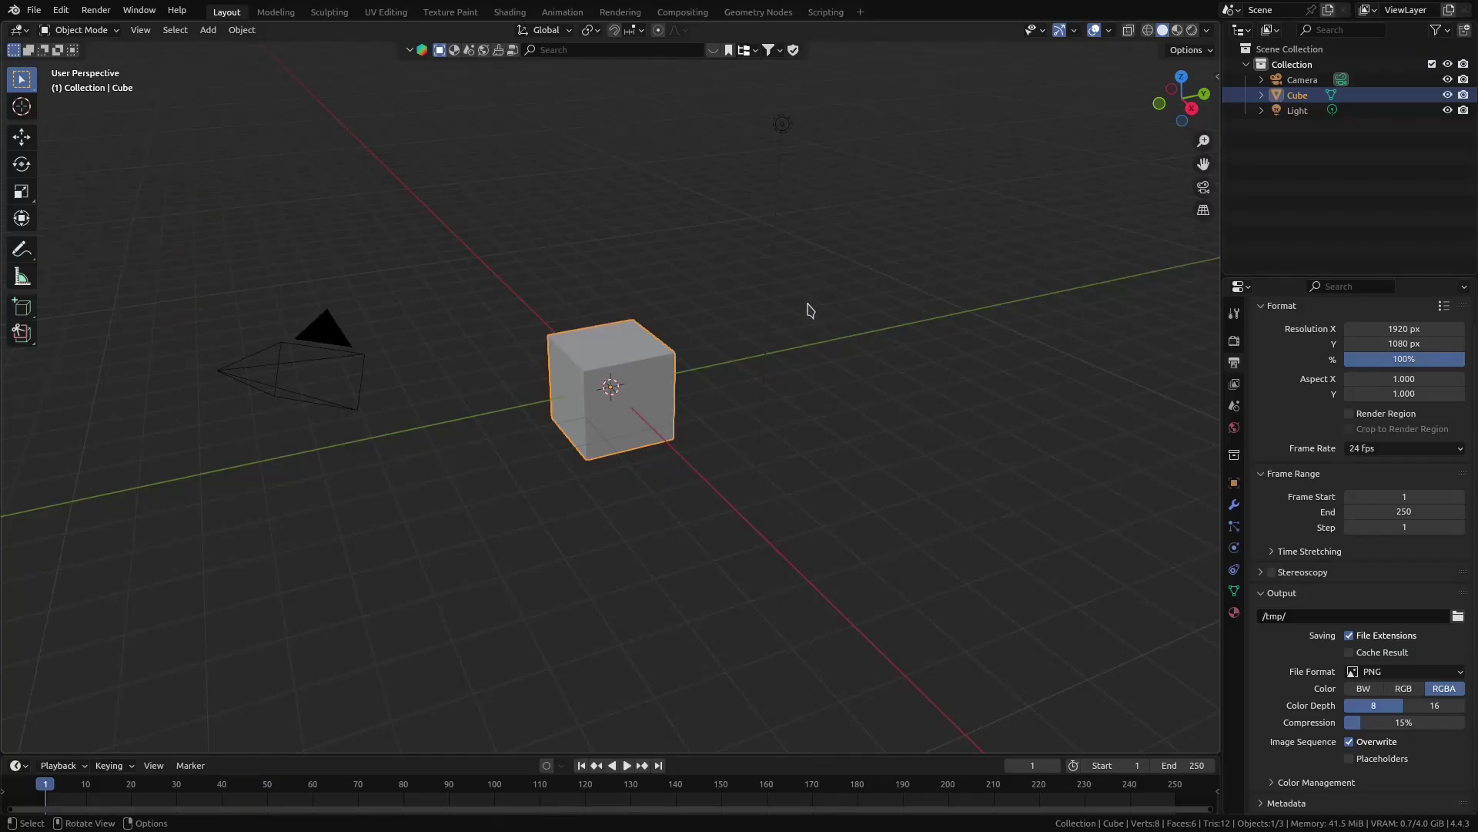
Delete the default cube and add a mesh plane in its place
middle_click_drag(583, 313, 621, 291)
key("x")
left_click(630, 287)
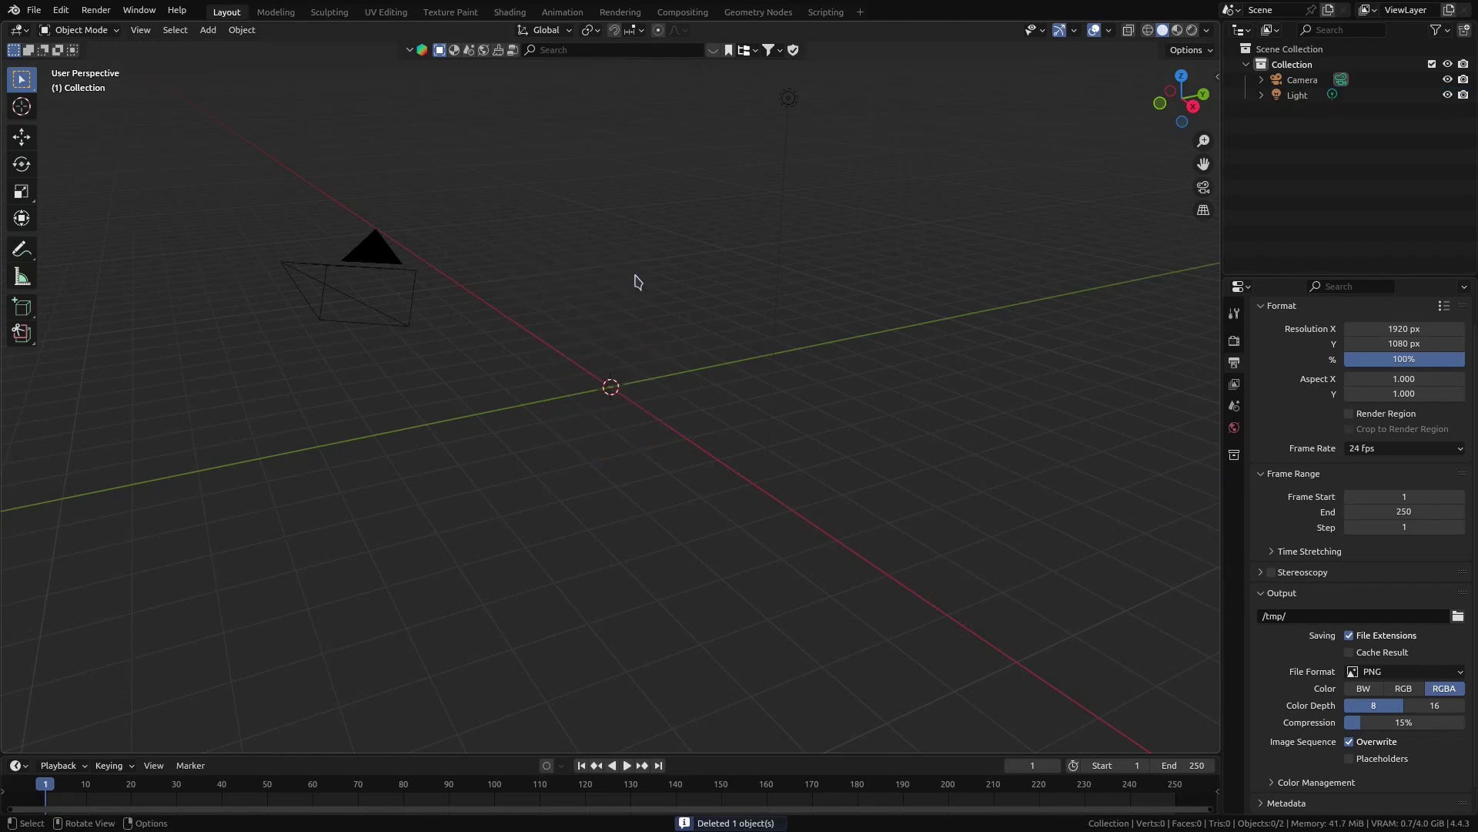
key("shift+a")
mouse_move(594, 279)
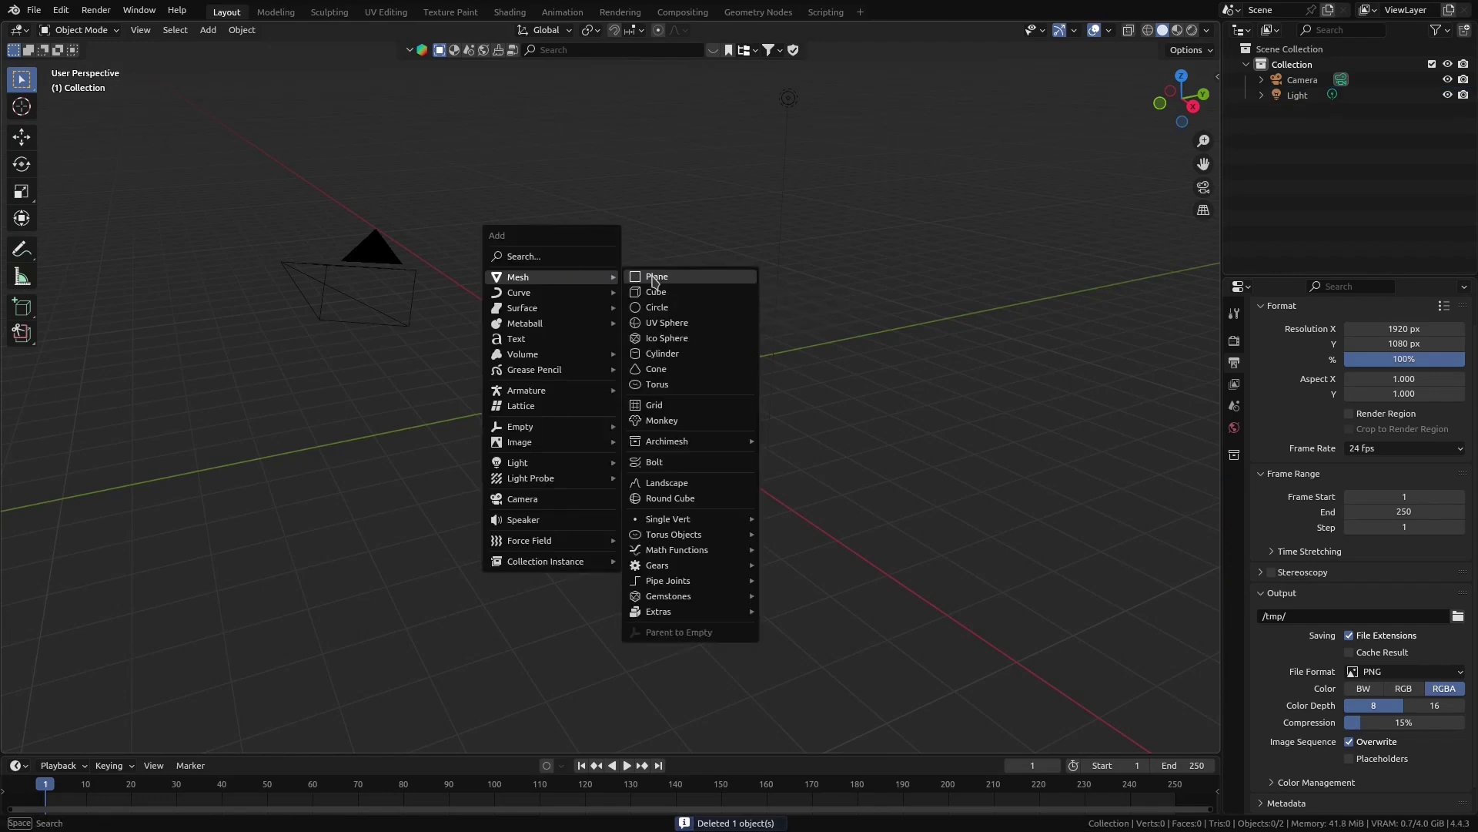
left_click(653, 280)
Switch to the Shading workspace and assign the existing material named Material to the plane
left_click(509, 12)
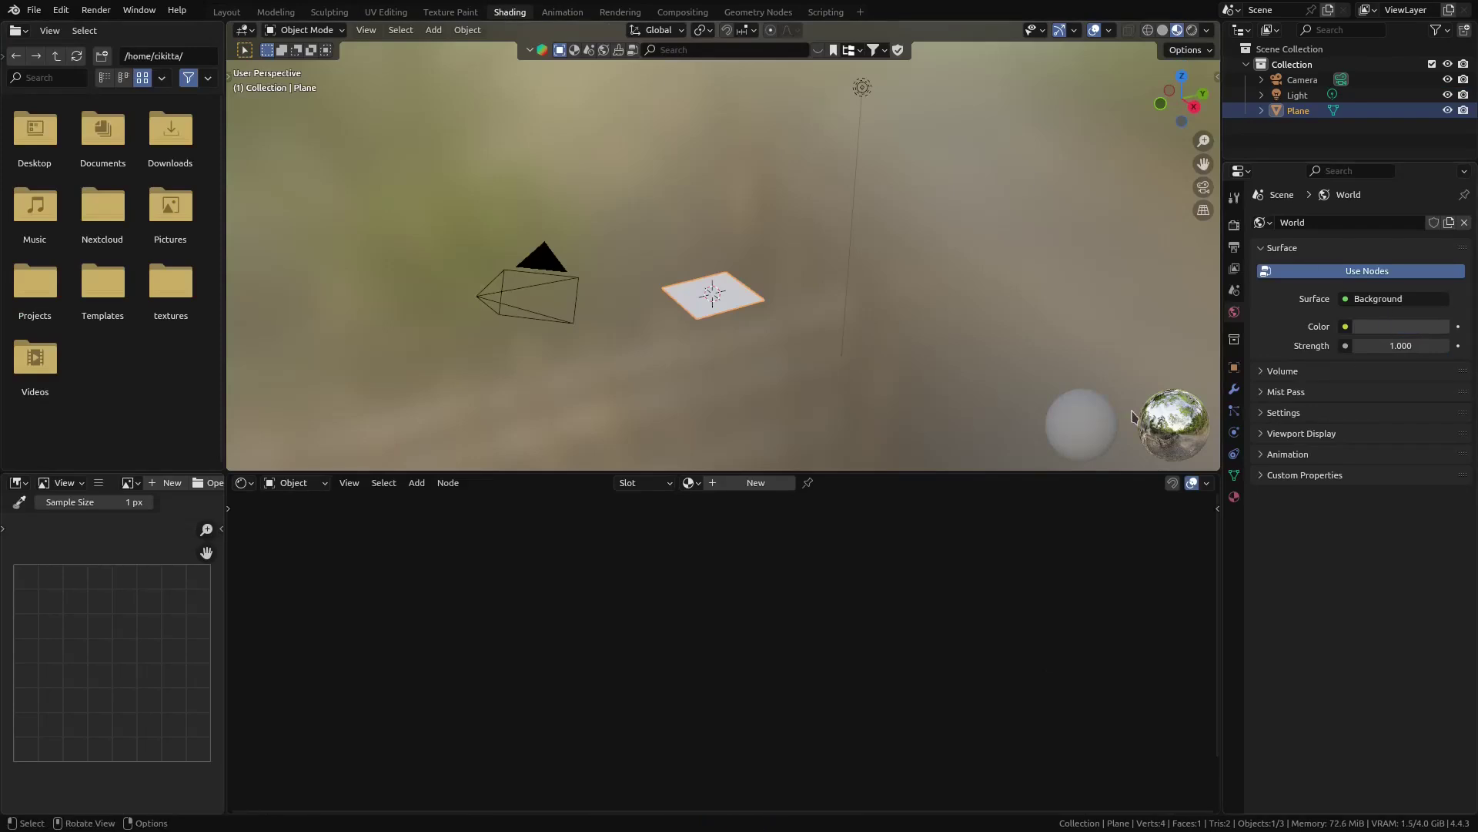
left_click(689, 483)
left_click(724, 506)
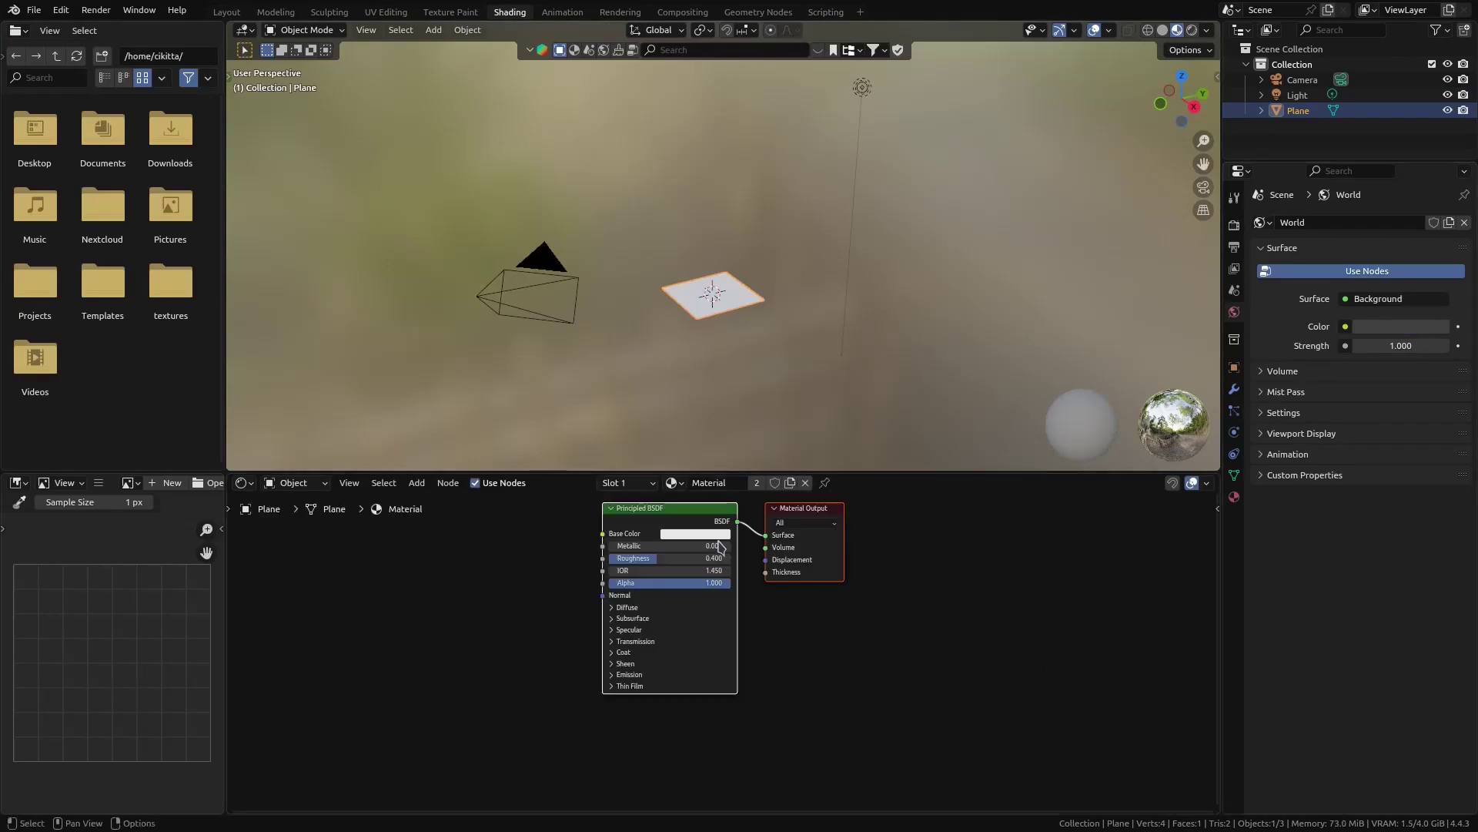
Enlarge the shader editor area and show the Beantextures settings beside the node graph
left_click_drag(865, 469, 859, 422)
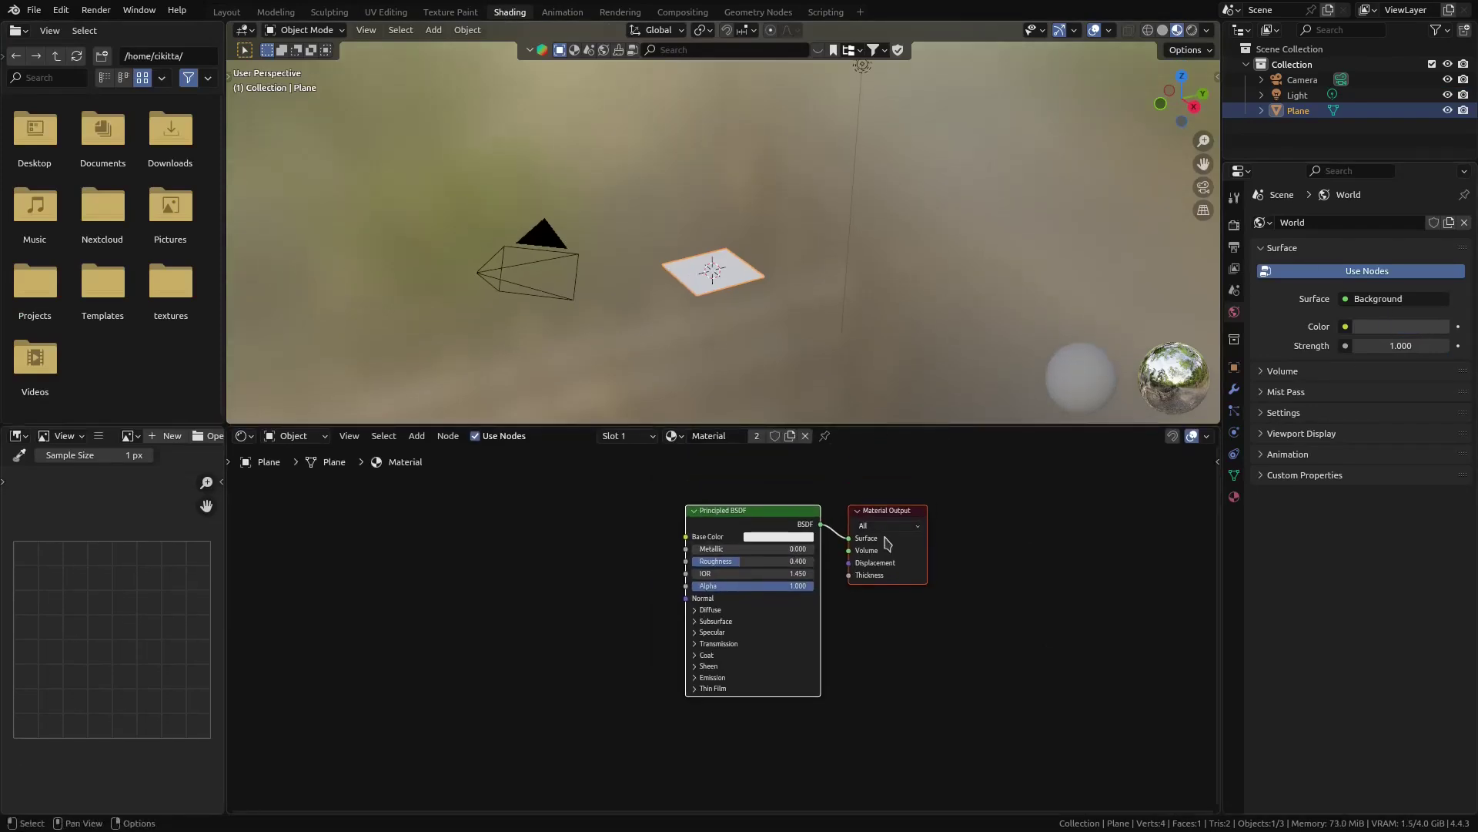
middle_click_drag(887, 543, 853, 506, "ctrl")
key("n")
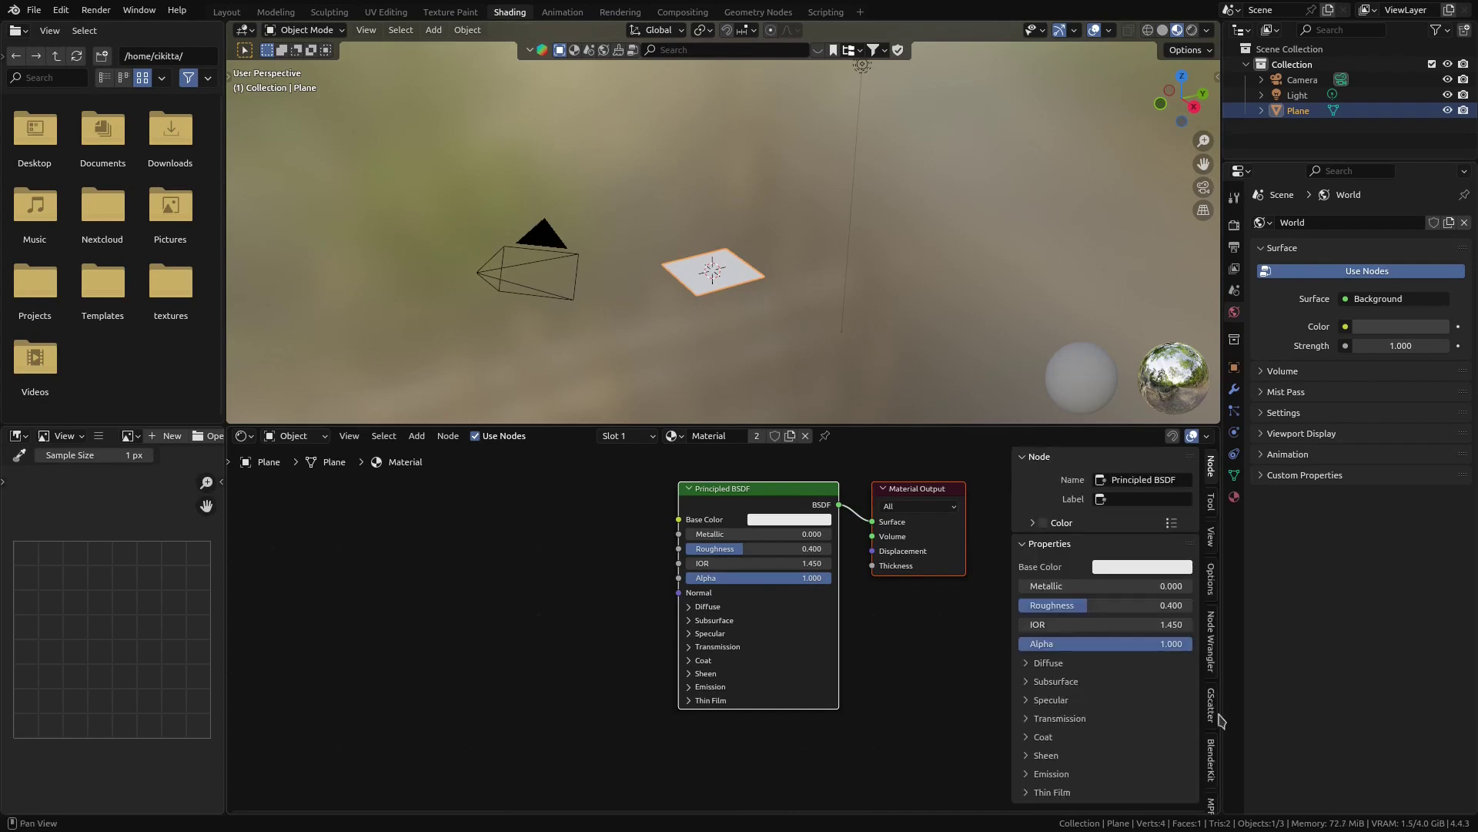
scroll(1209, 499, "down", 4)
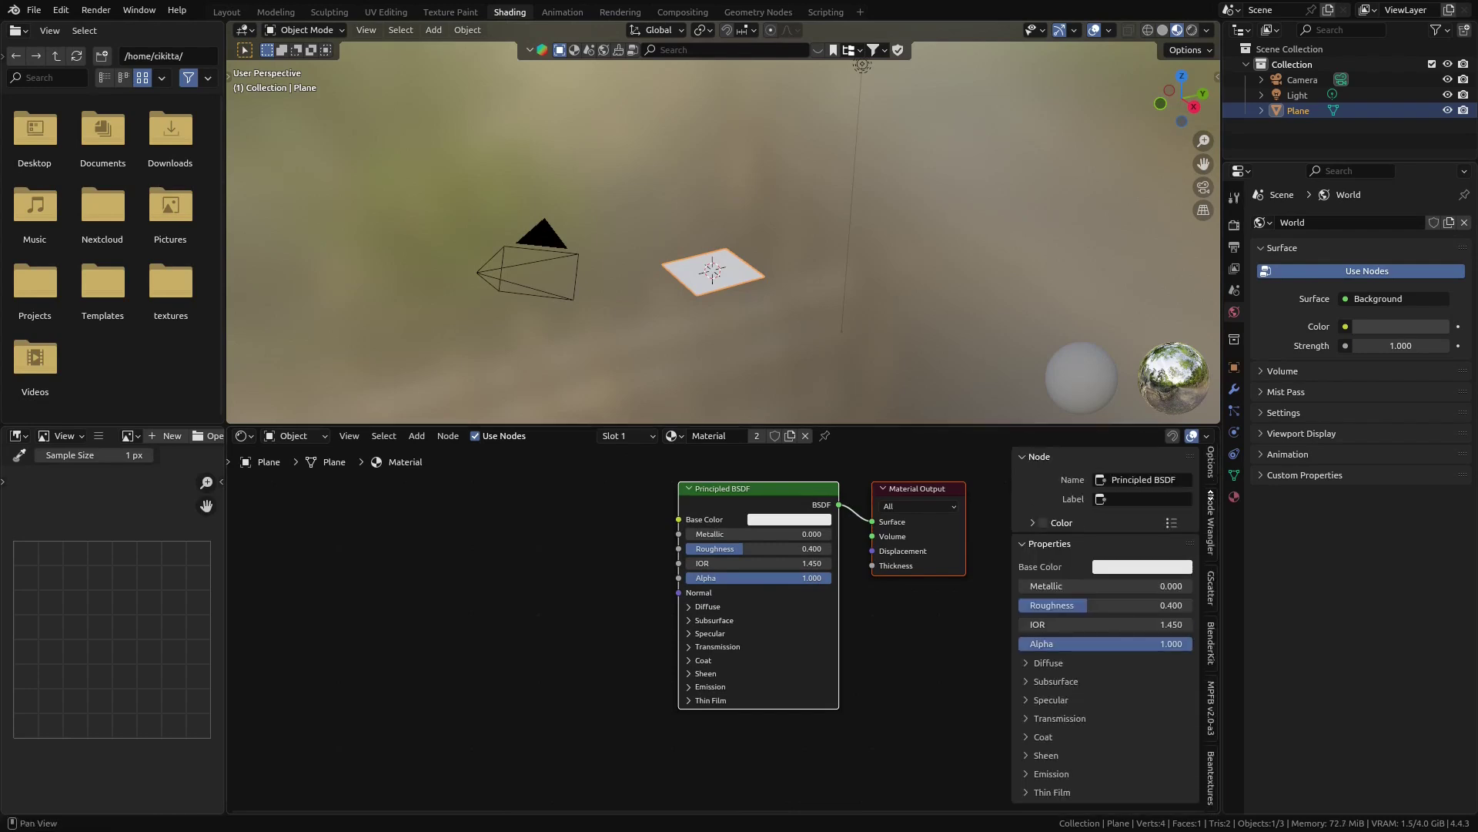
left_click(1209, 776)
Create a Beantextures node group named "mouth"
middle_click_drag(601, 532, 681, 574)
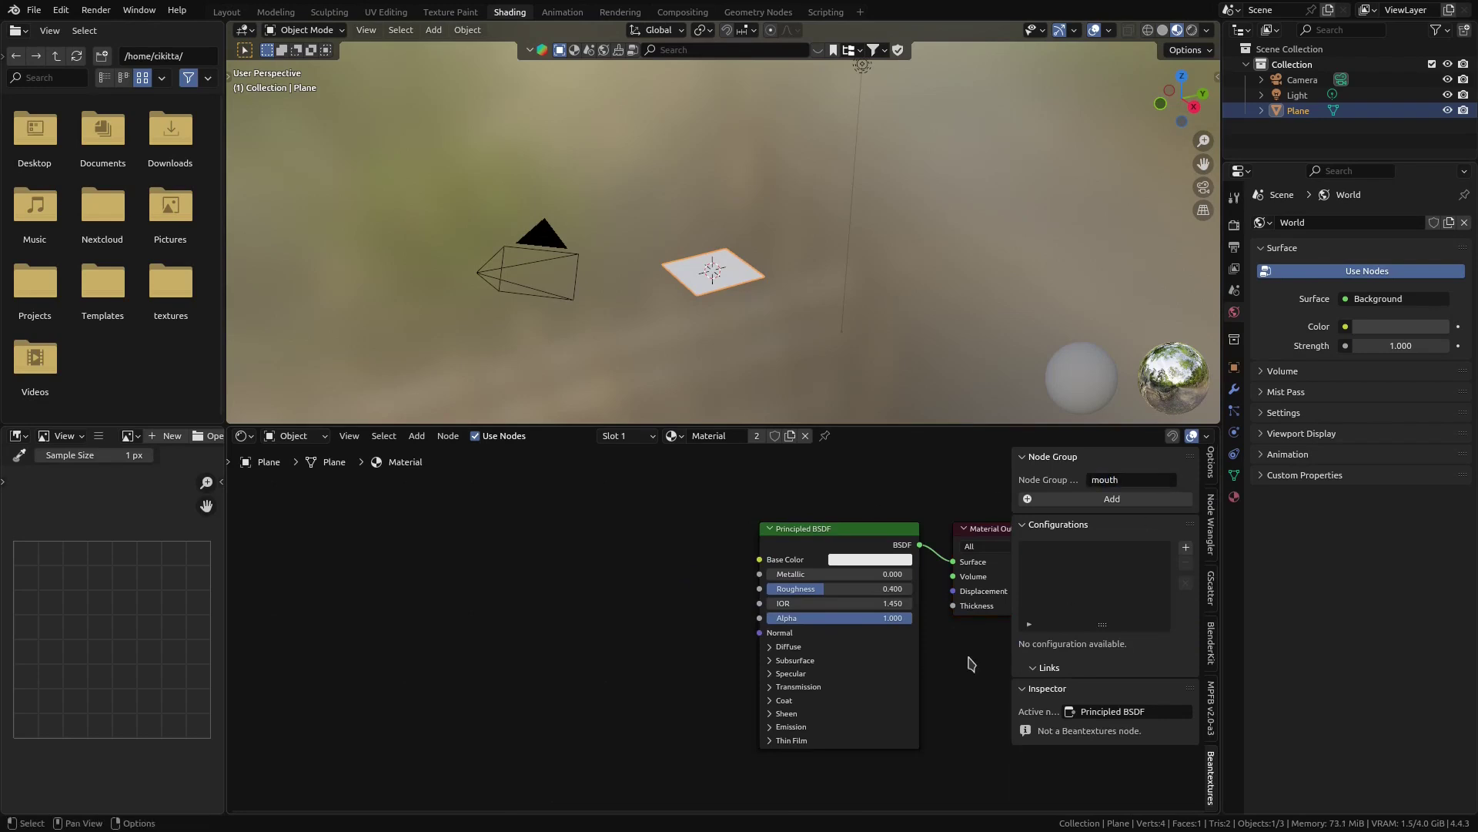
key("KP_Decimal")
middle_click_drag(773, 201, 828, 229)
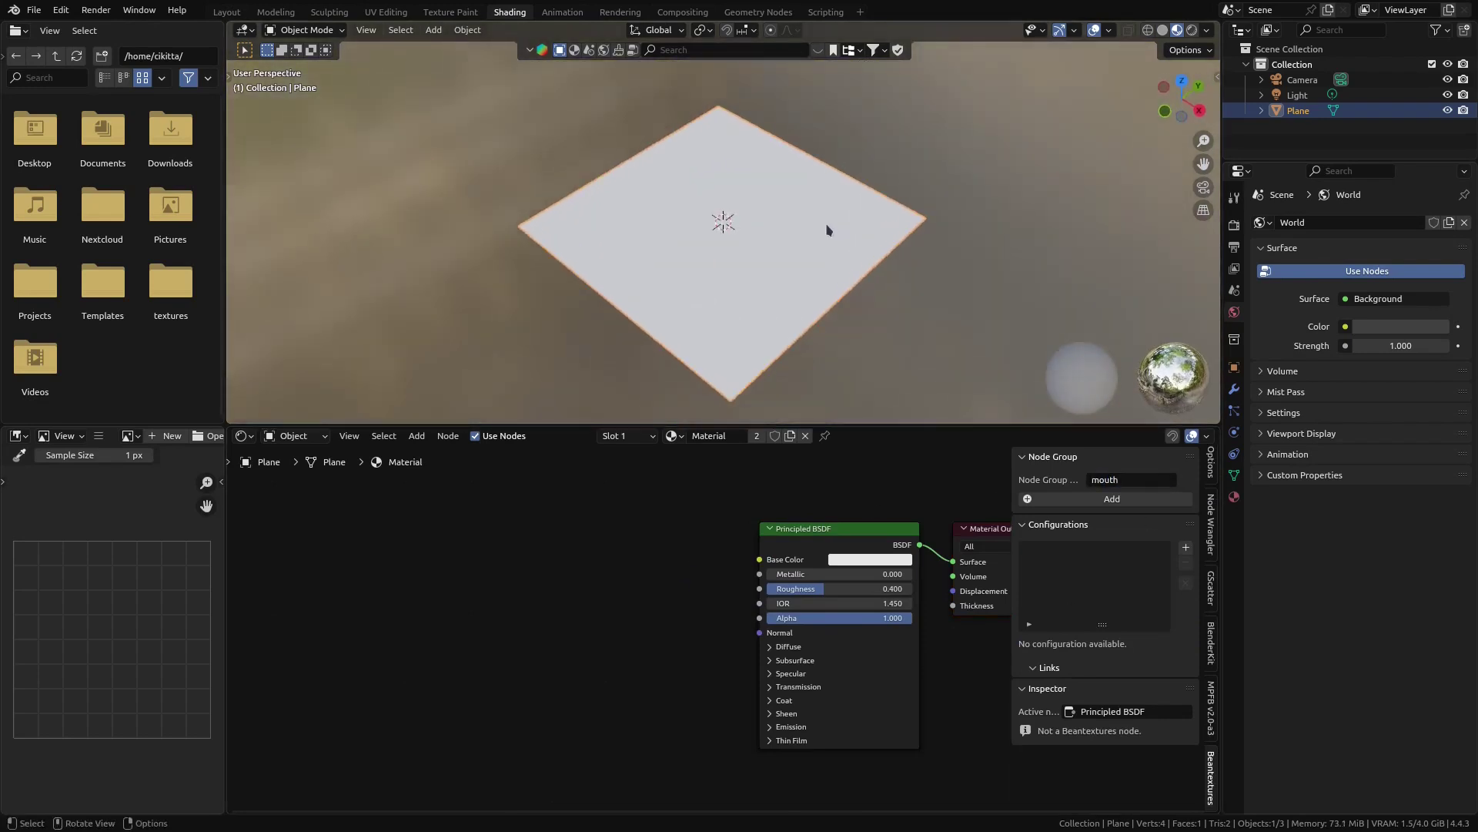
left_click(1099, 501)
Add the mouth group node to the plane's material, placing it before the Principled BSDF node
key("shift+a")
mouse_move(430, 649)
left_click(553, 648)
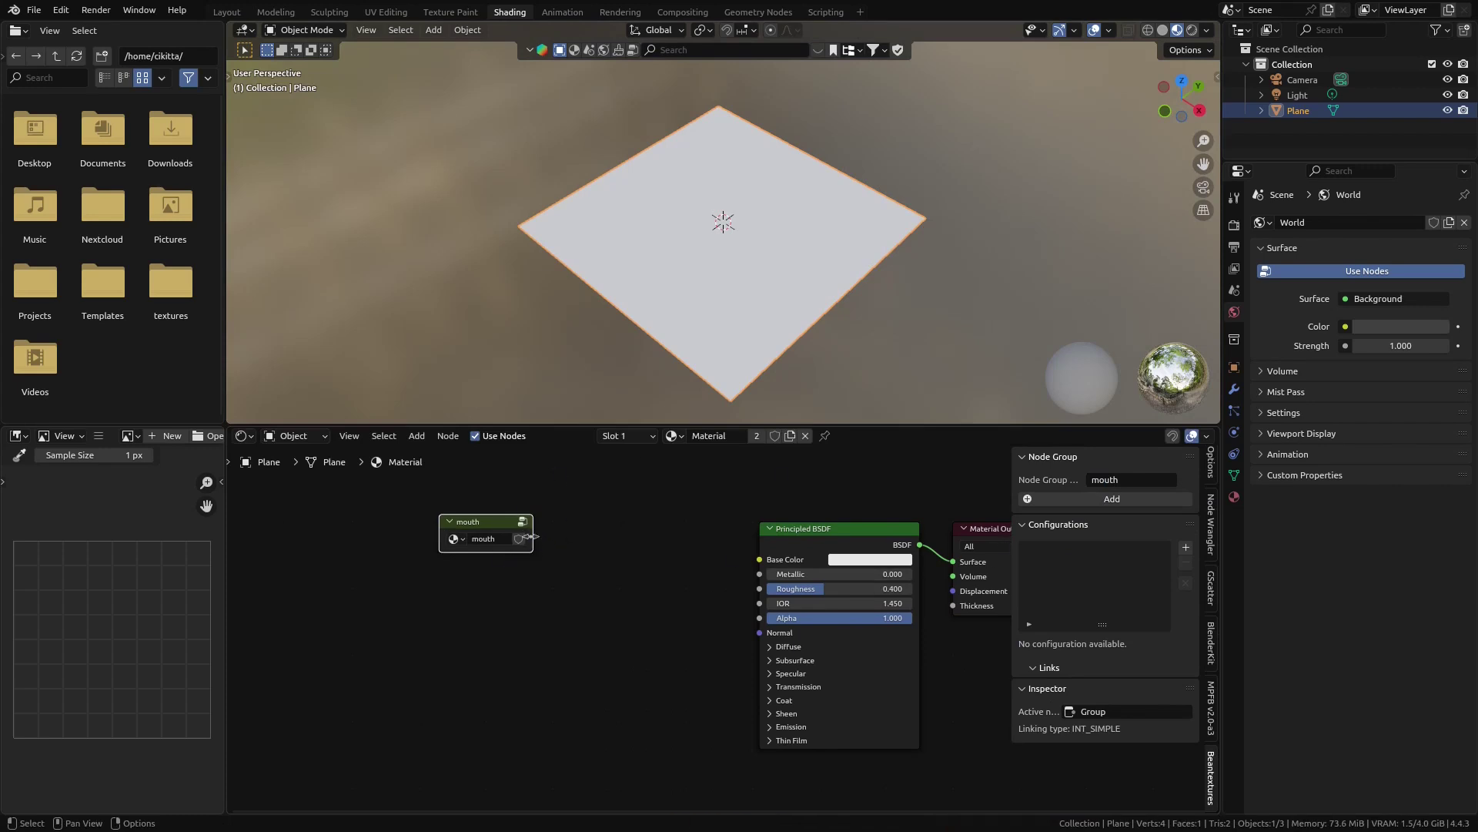
Widen the mouth node and add a Beantextures configuration named mouth with the mouth node tree as its target
left_click_drag(532, 537, 1198, 534)
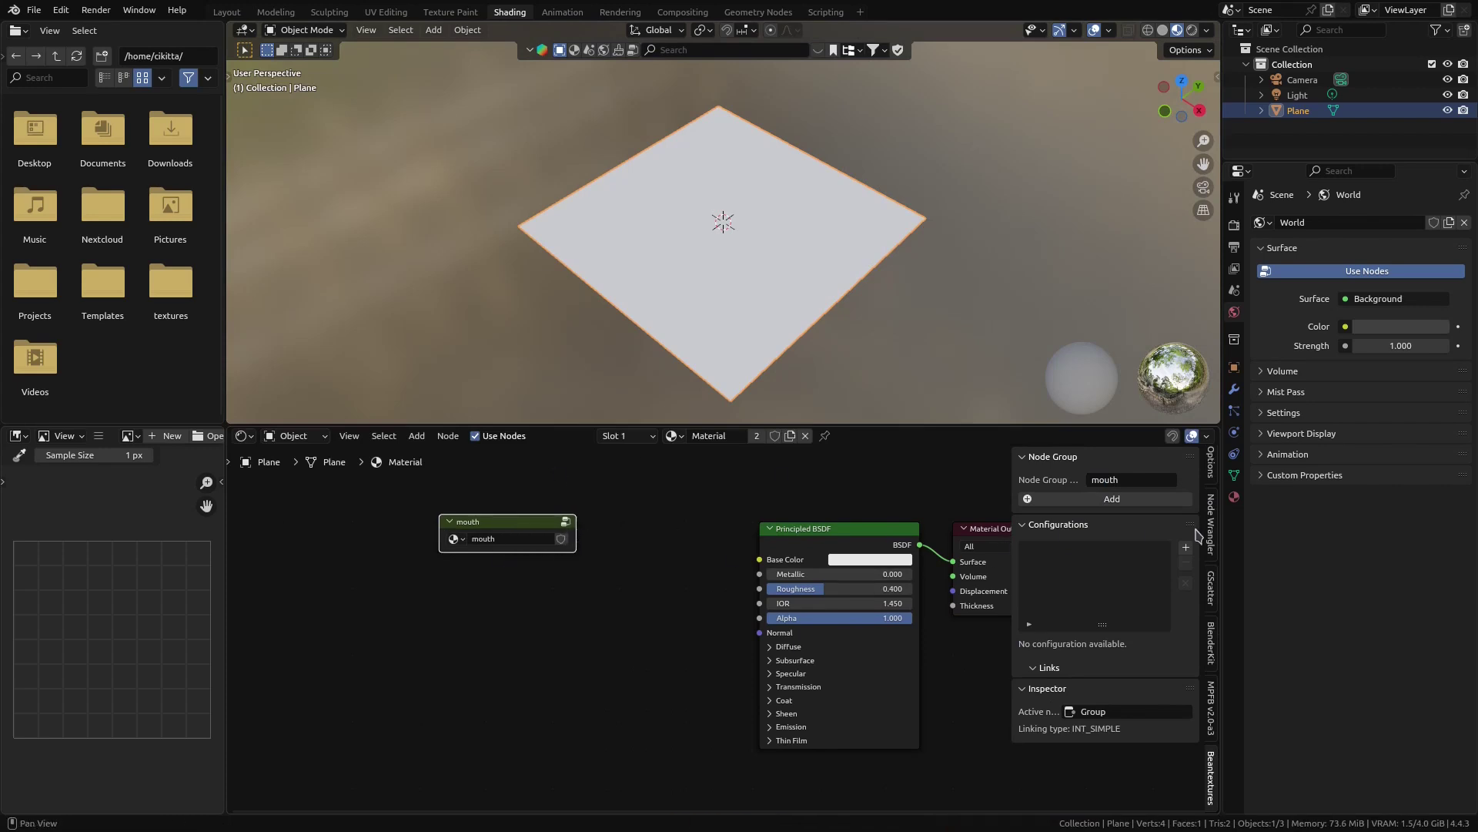
left_click(1184, 548)
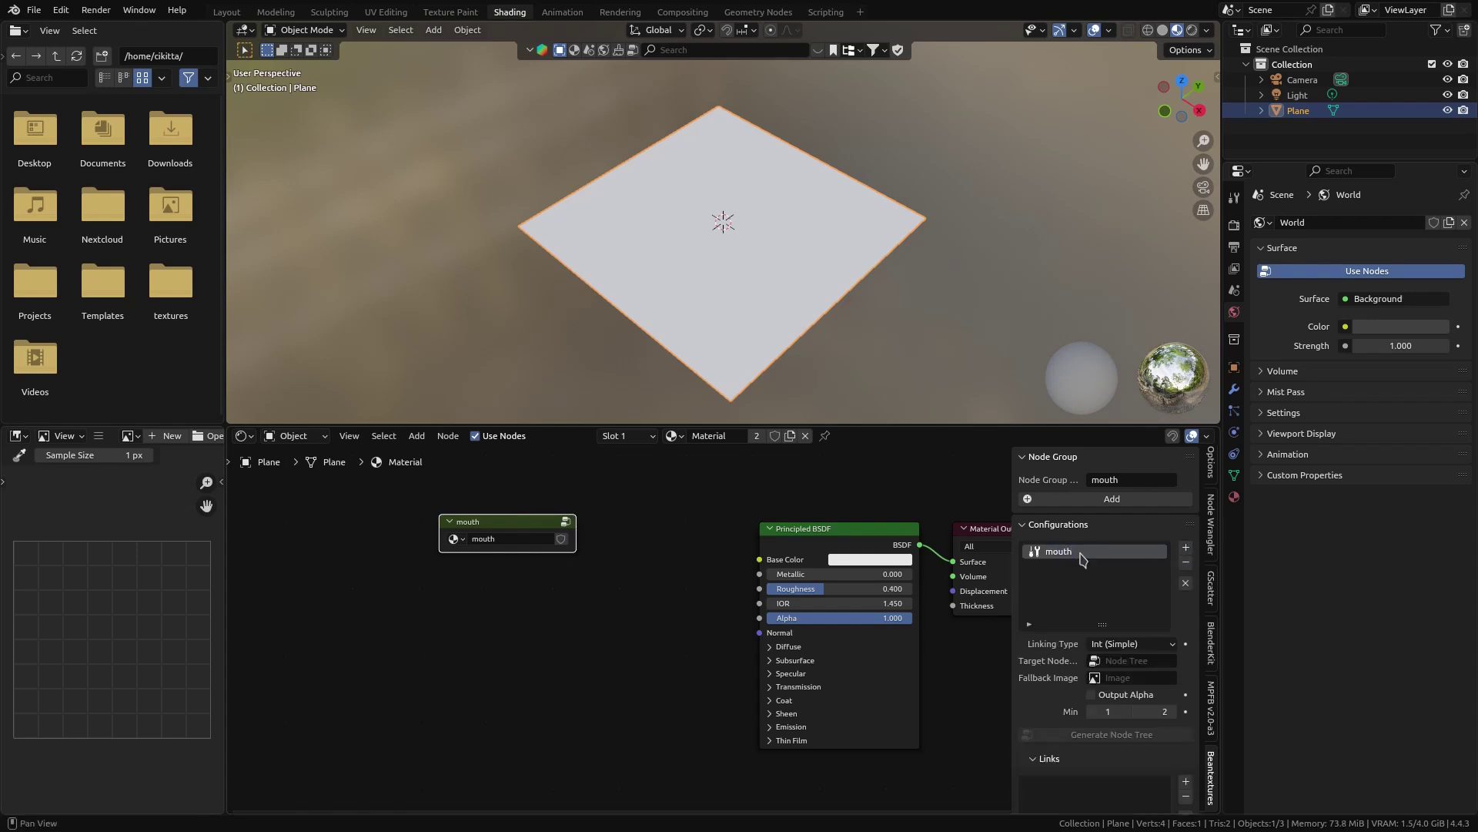
scroll(1072, 685, "down", 4)
left_click(1124, 540)
left_click(1139, 562)
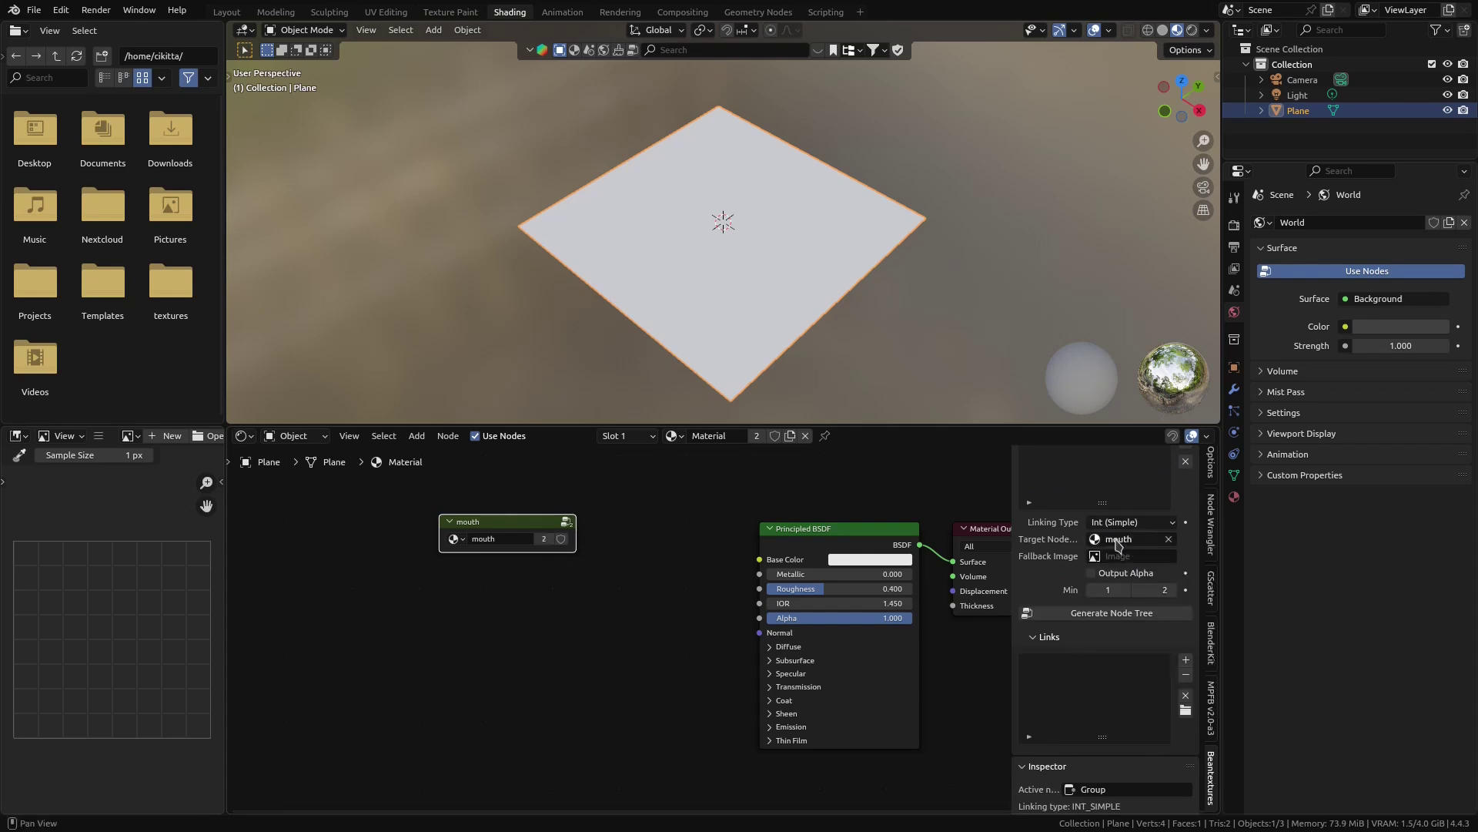
Import all images from the textures/mouth folder as links of the mouth configuration
left_click(1186, 712)
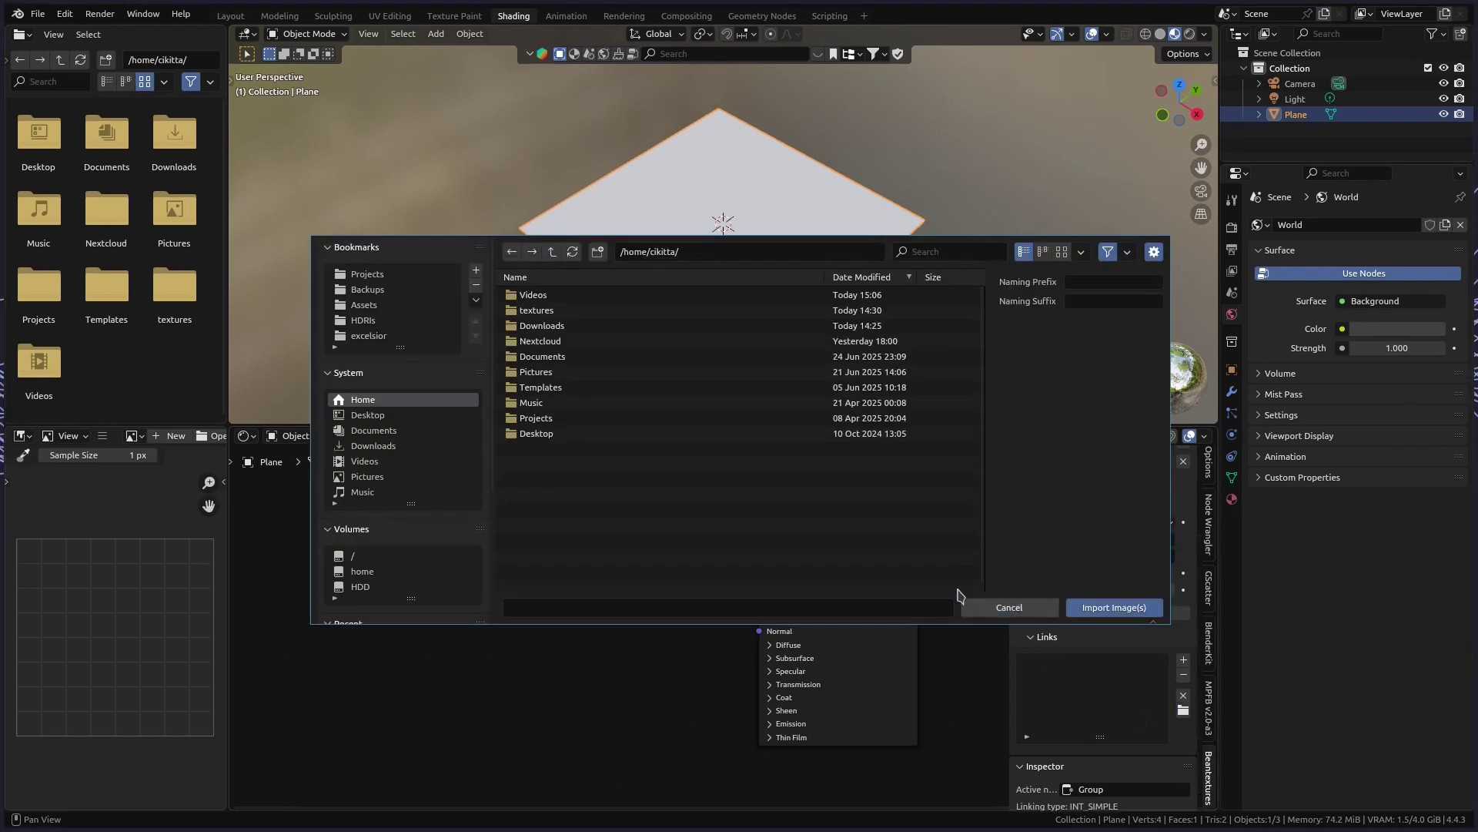
double_click(547, 309)
double_click(553, 310)
key("a")
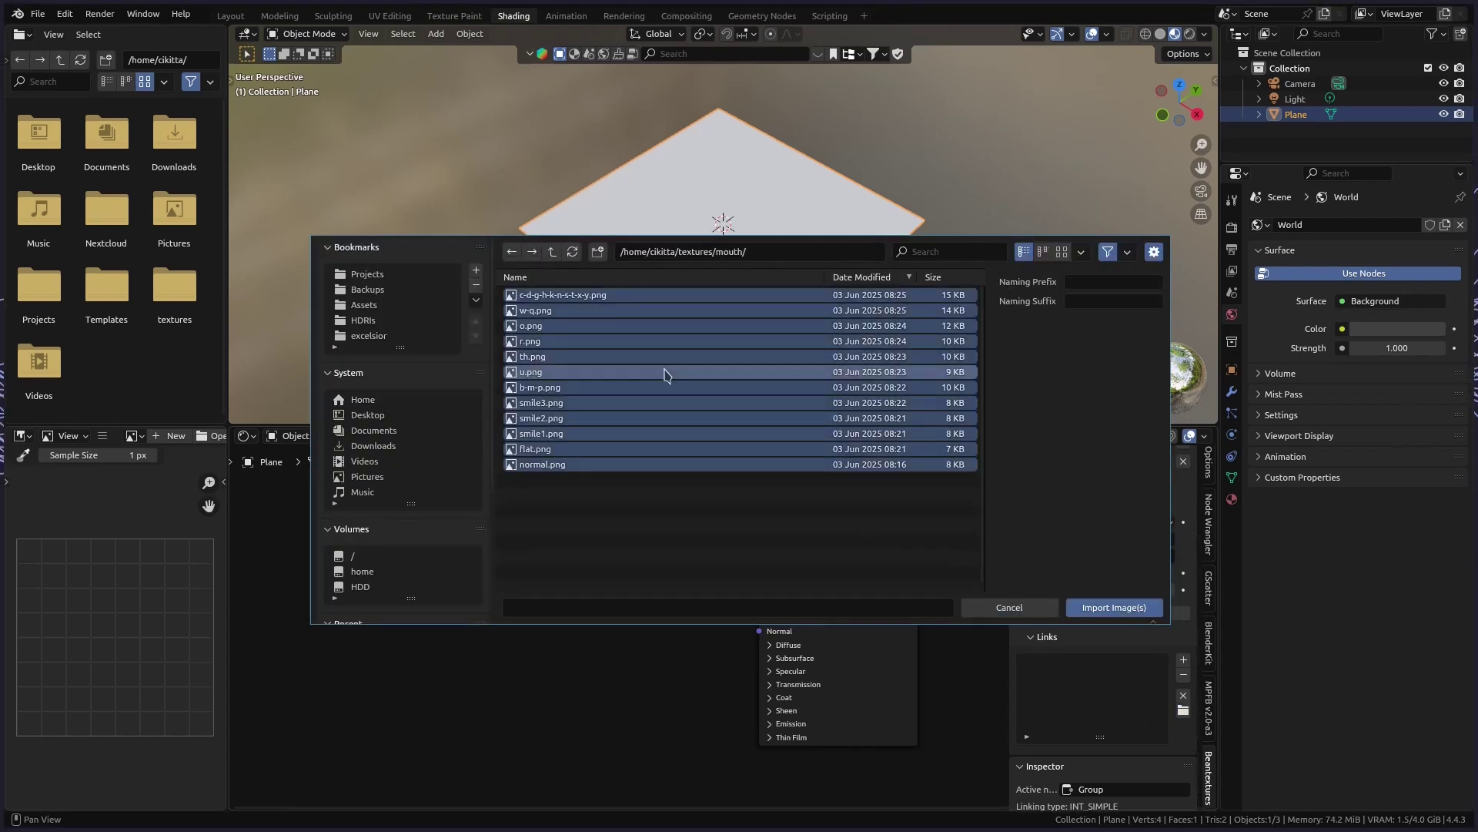
left_click(1084, 613)
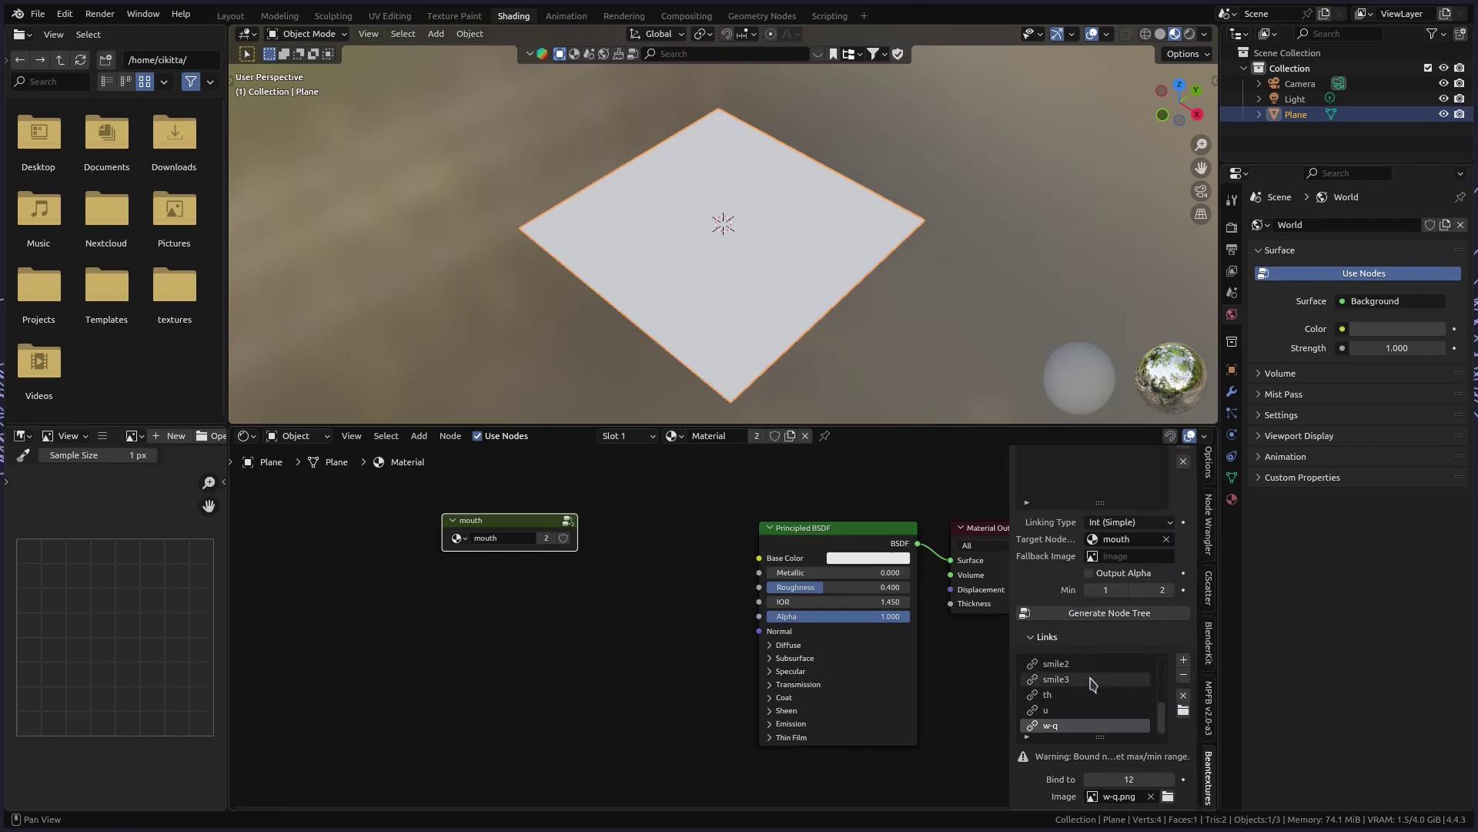
Review the imported image links, their bound values and the available linking types of the mouth configuration
scroll(1118, 634, "down", 2)
scroll(1166, 662, "up", 1)
scroll(1166, 664, "down", 1)
scroll(1163, 668, "up", 1)
scroll(1162, 672, "down", 1)
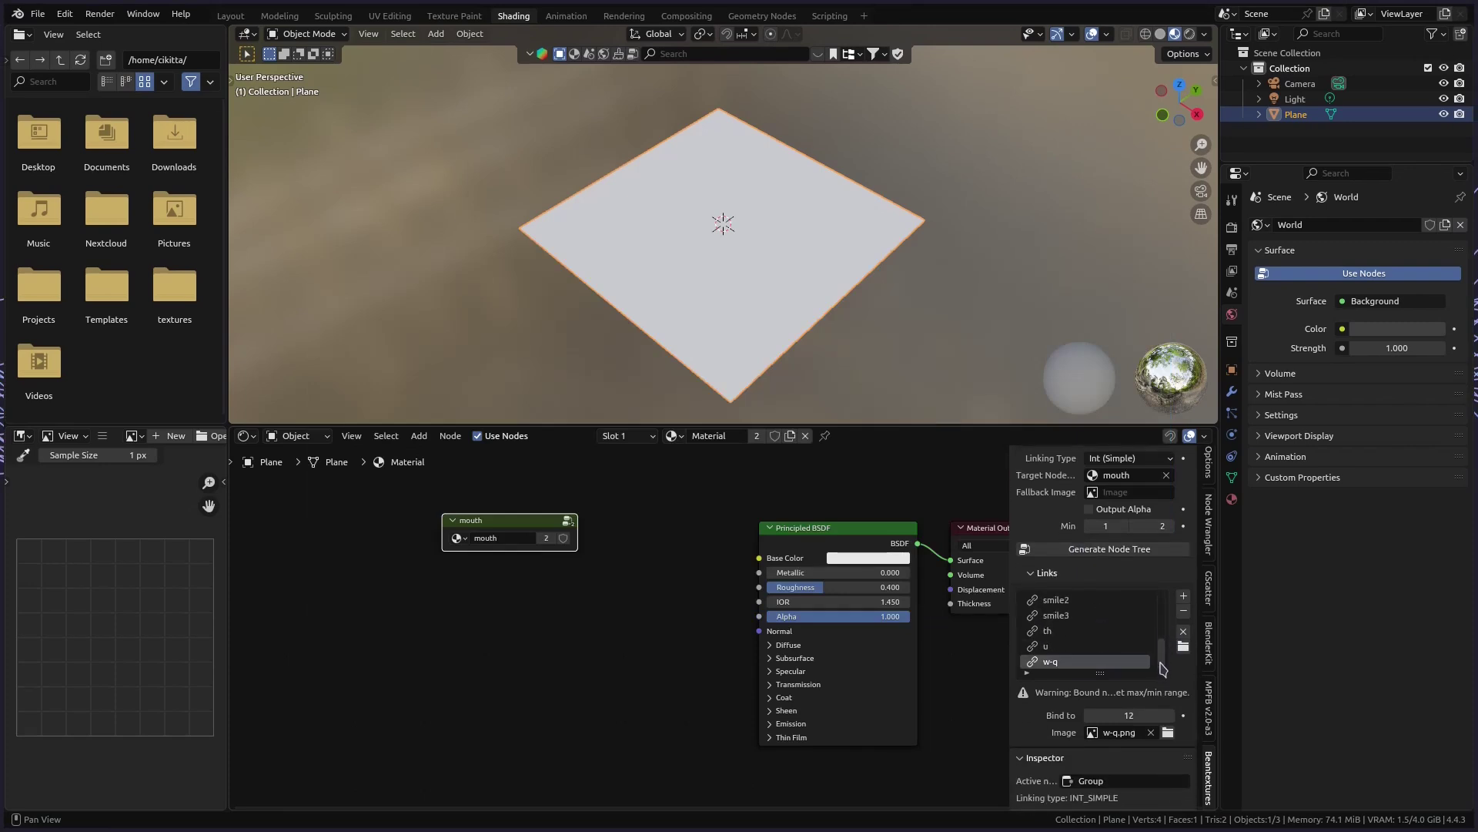
scroll(1041, 502, "up", 4)
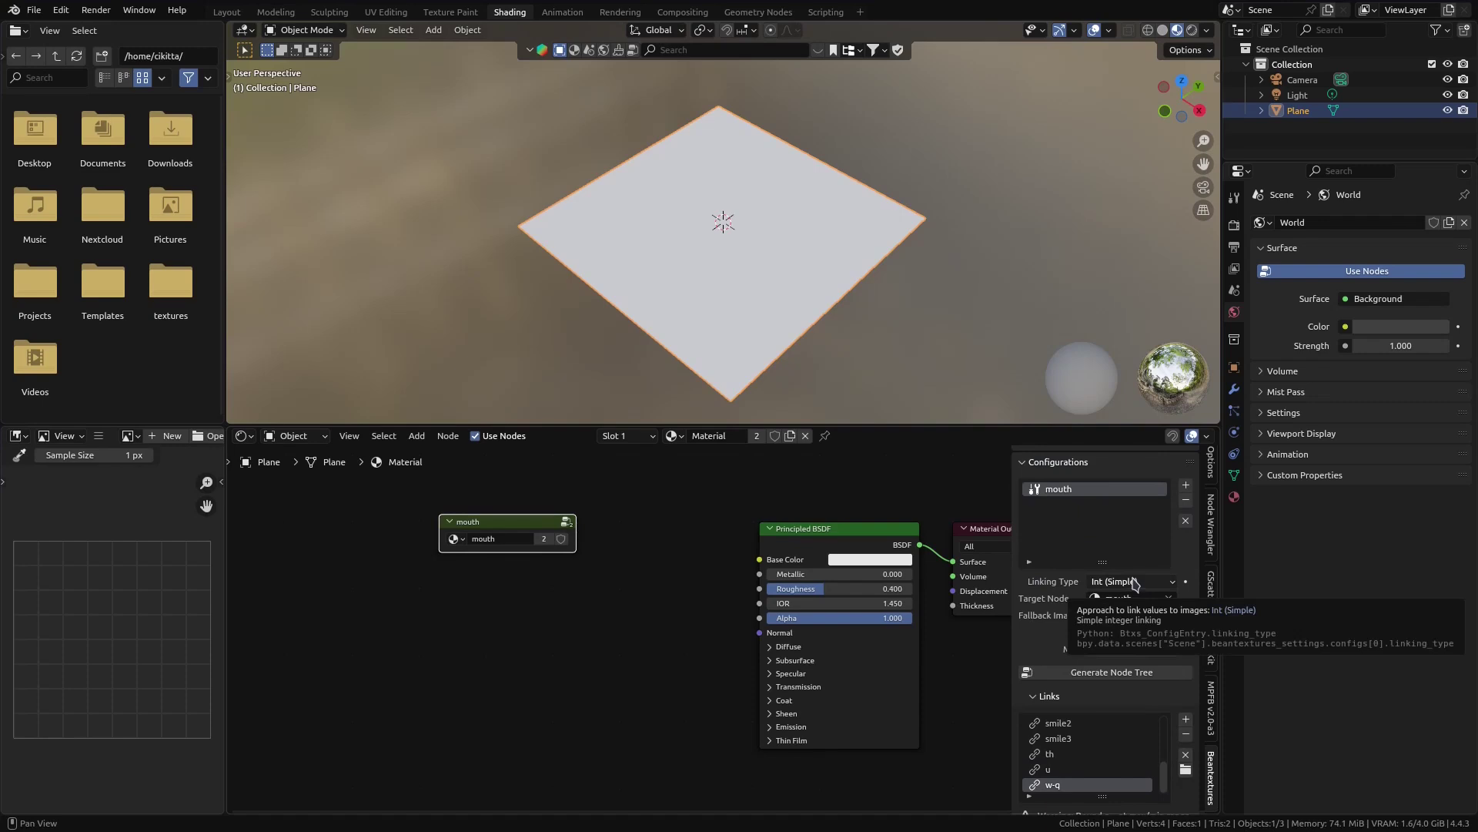
left_click(1157, 582)
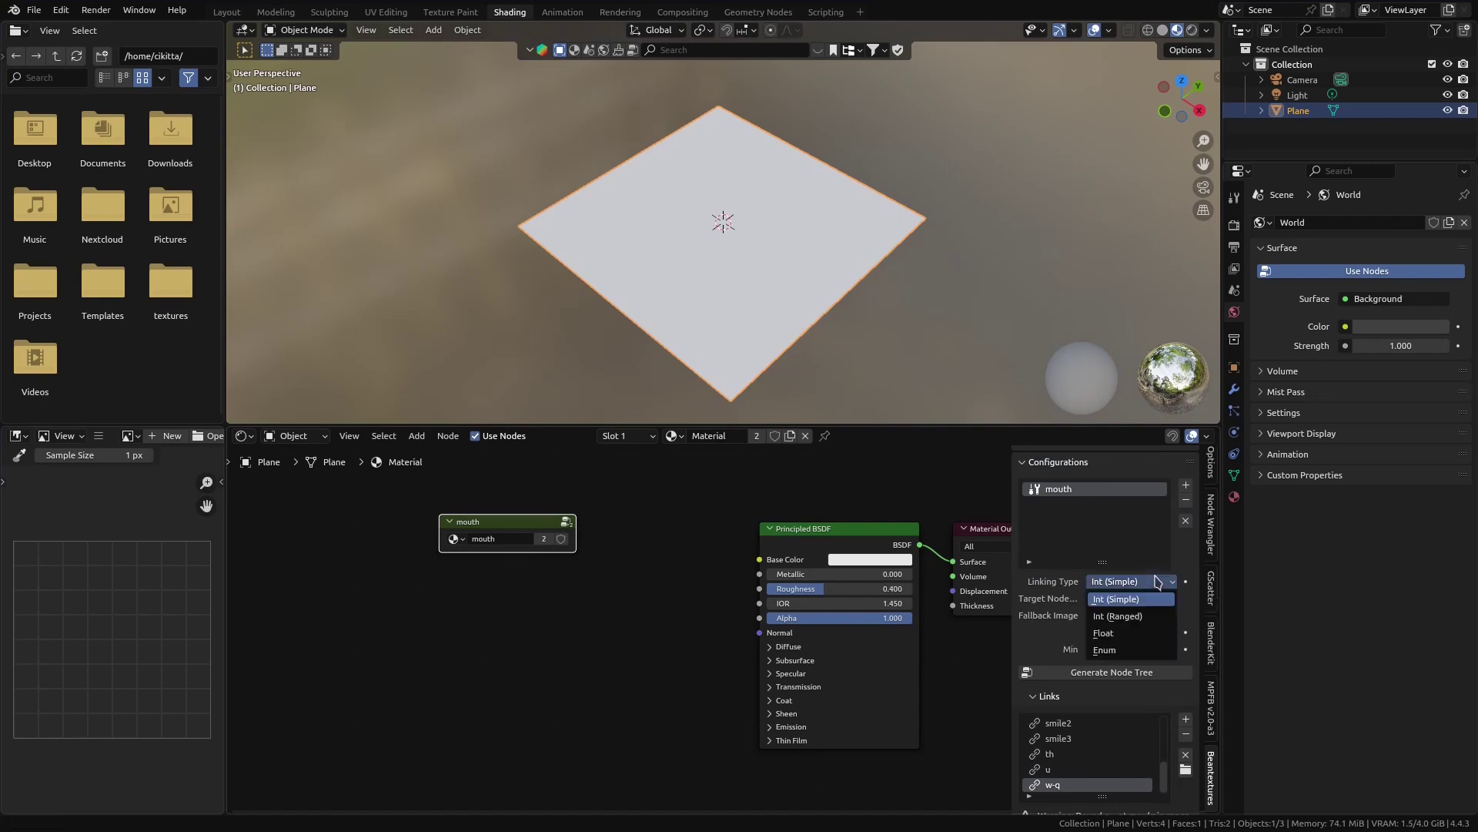
left_click(1123, 598)
scroll(1115, 716, "down", 4)
scroll(1165, 644, "up", 1)
left_click_drag(1165, 644, 1108, 663)
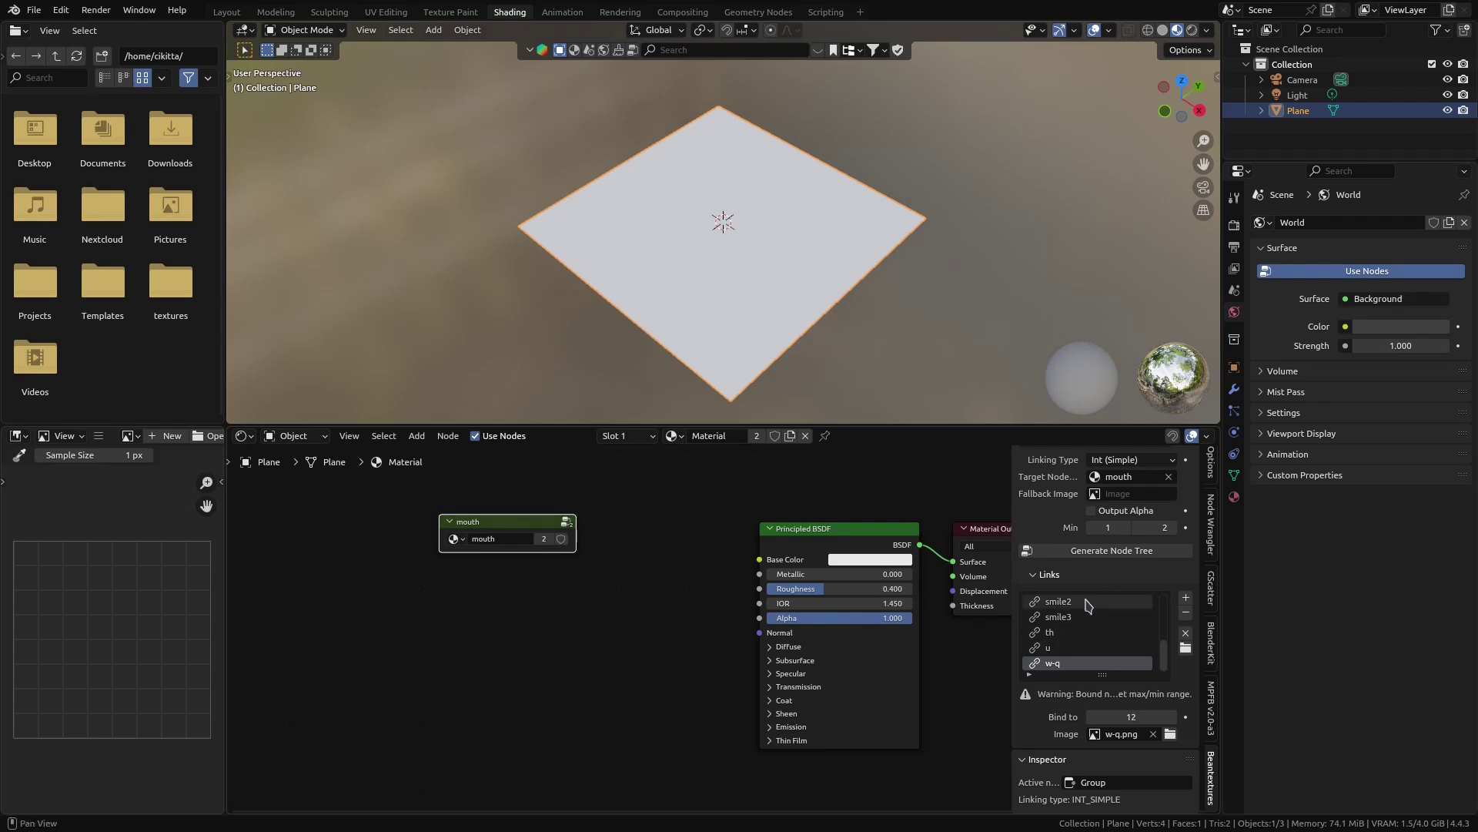
mouse_move(1067, 477)
middle_mouse_down()
mouse_move(1079, 596)
mouse_move(1078, 490)
middle_mouse_up()
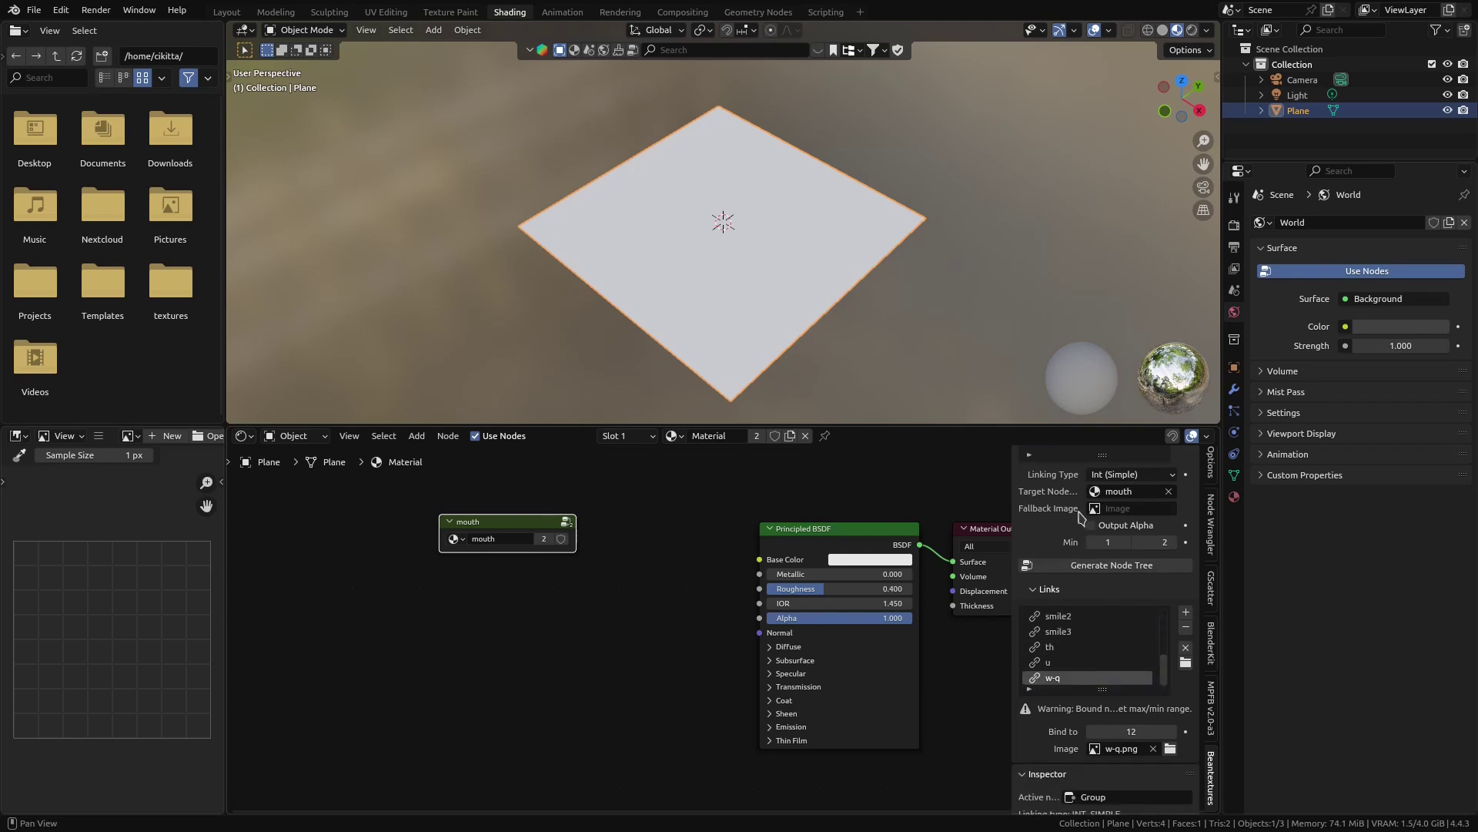
Set the configuration's linking type to Enum with Output Alpha enabled, and generate the mouth node tree
left_click(1109, 477)
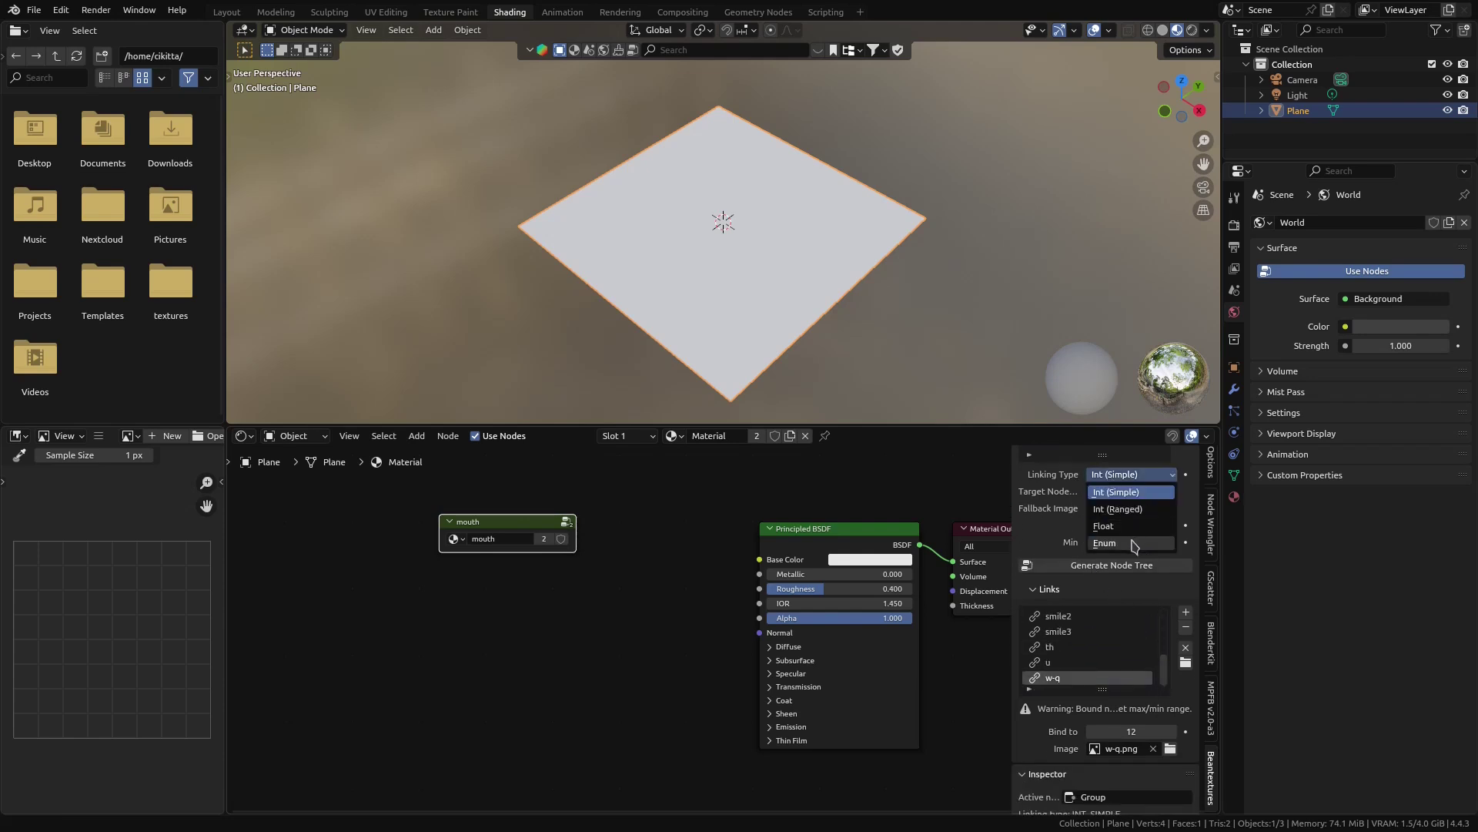
left_click(1134, 543)
left_click_drag(1167, 695, 1167, 650)
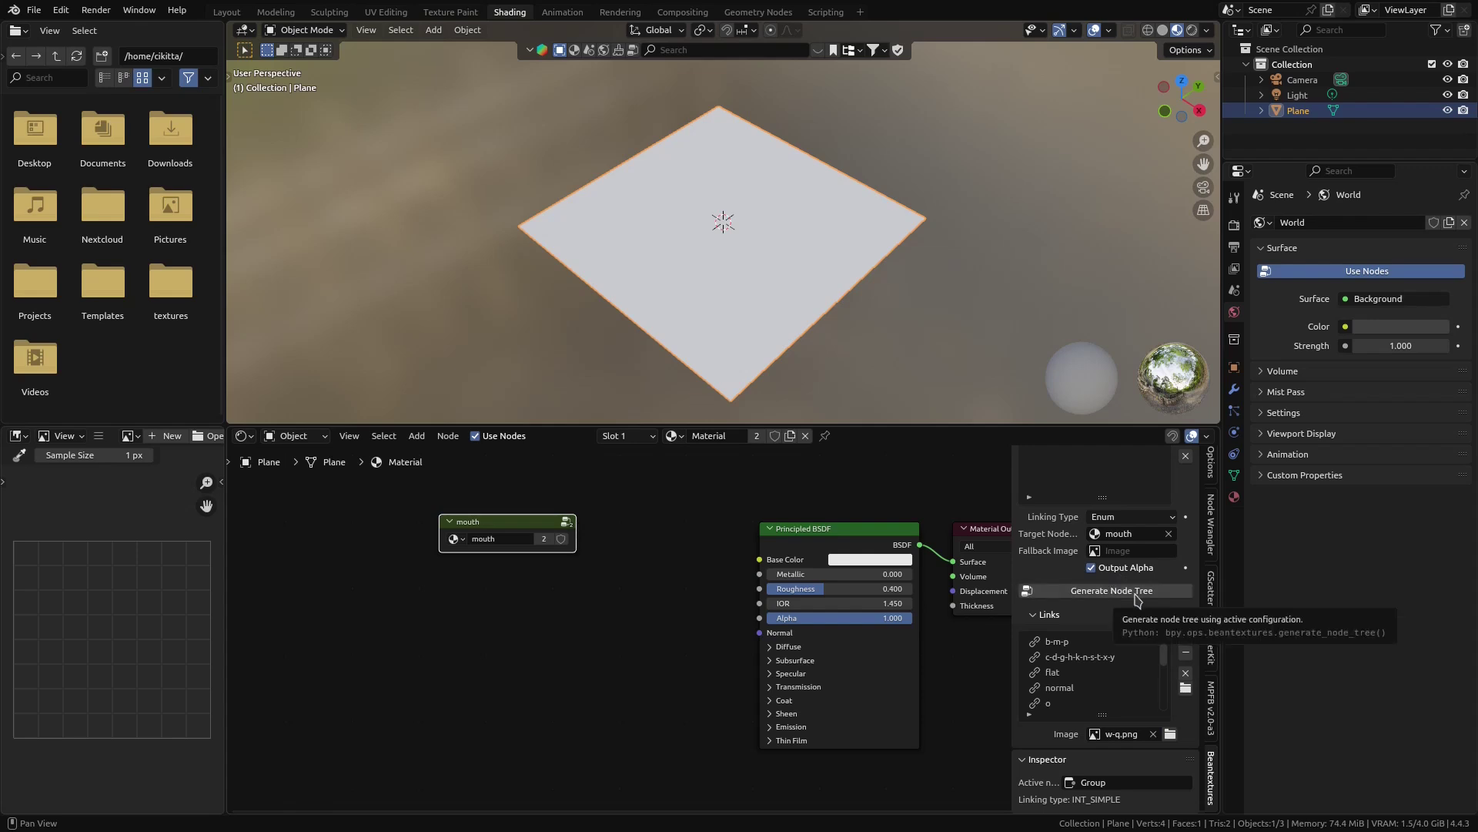
scroll(1116, 609, "up", 3)
left_click(1159, 664)
left_click(1133, 689)
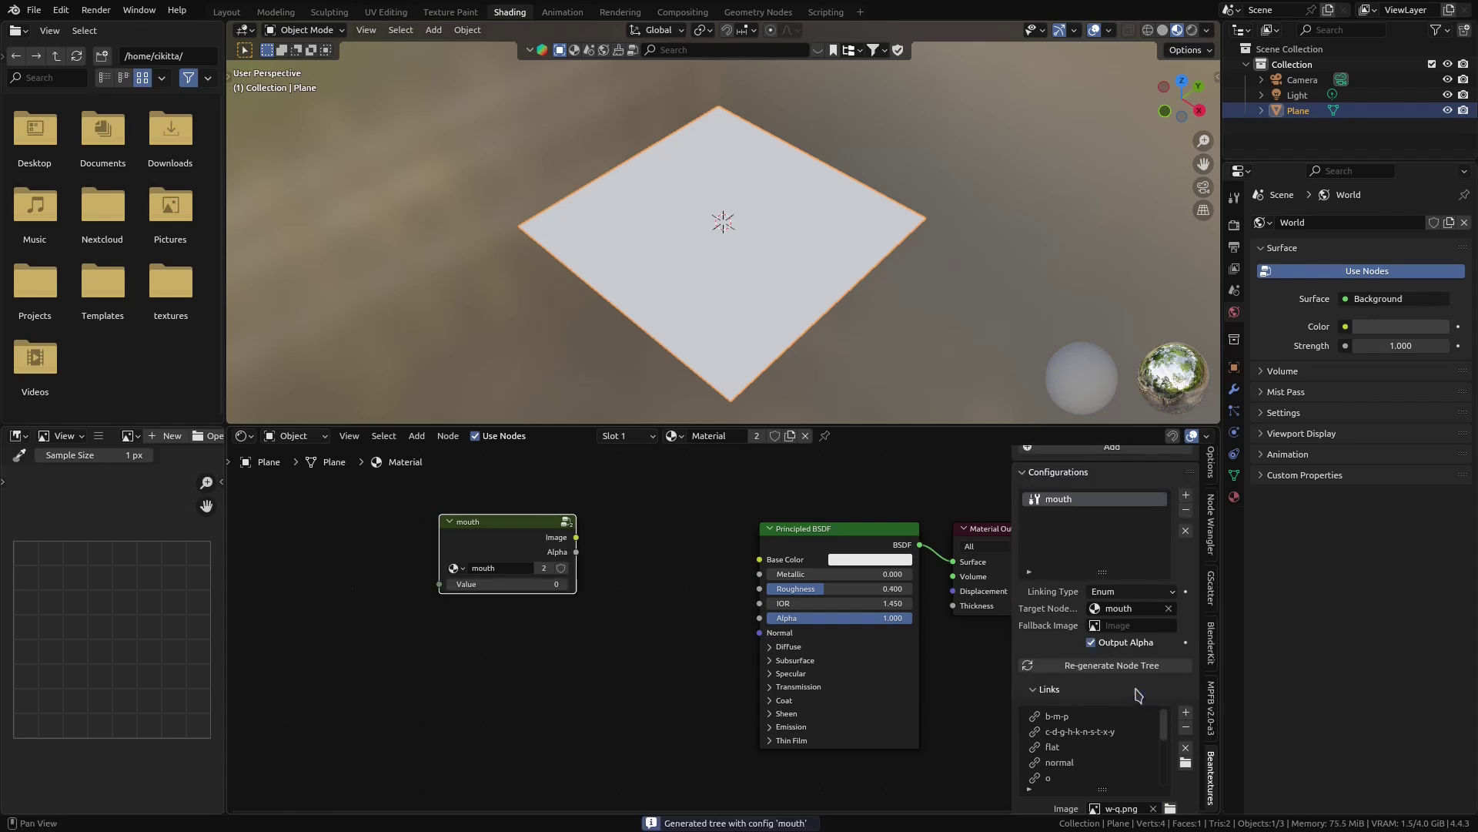
Connect the mouth node's Image output to Base Color and its Alpha output to Alpha on the Principled BSDF
left_click_drag(529, 538, 775, 530)
scroll(554, 499, "up", 2)
left_click_drag(602, 546, 777, 614)
middle_click_drag(759, 224, 786, 301)
Vary the mouth node's Value to preview the different textures on the plane, ending at 0
left_click_drag(467, 593, 560, 544)
left_click_drag(589, 599, 460, 596)
scroll(1075, 770, "down", 4)
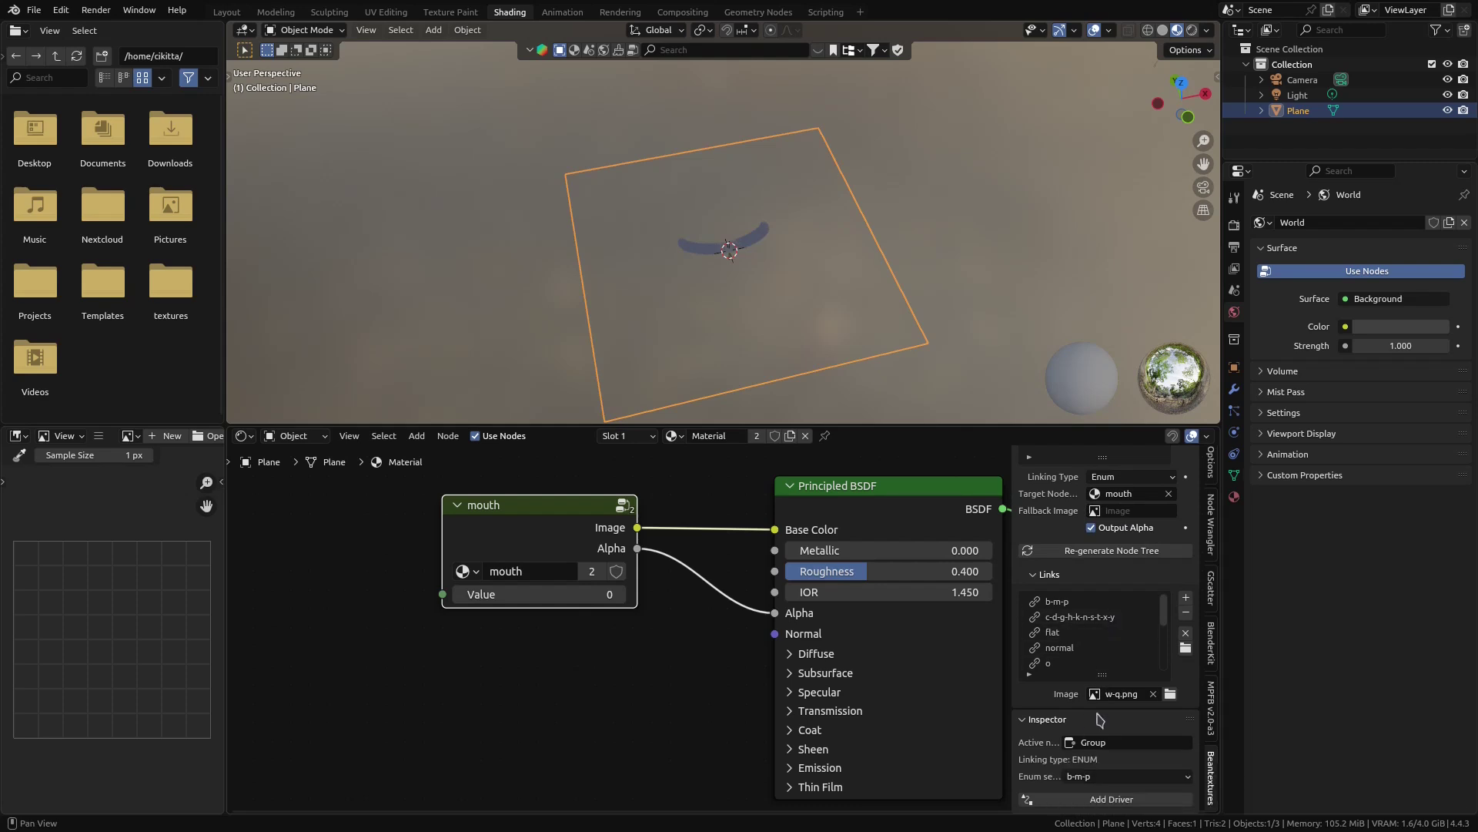
mouse_move(592, 524)
left_mouse_down()
mouse_move(597, 541)
mouse_move(586, 529)
left_mouse_up()
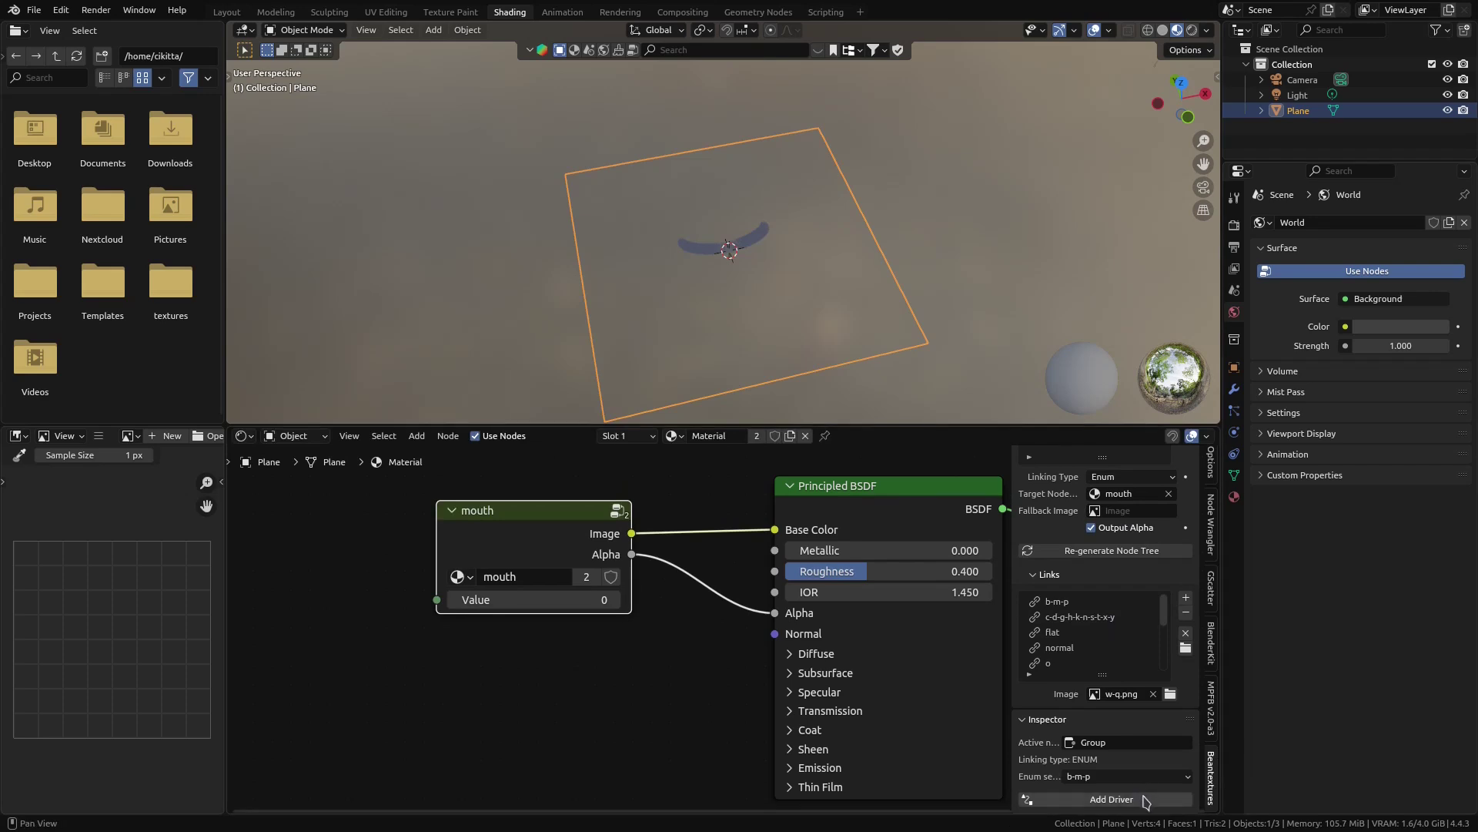
left_click_drag(528, 604, 439, 605)
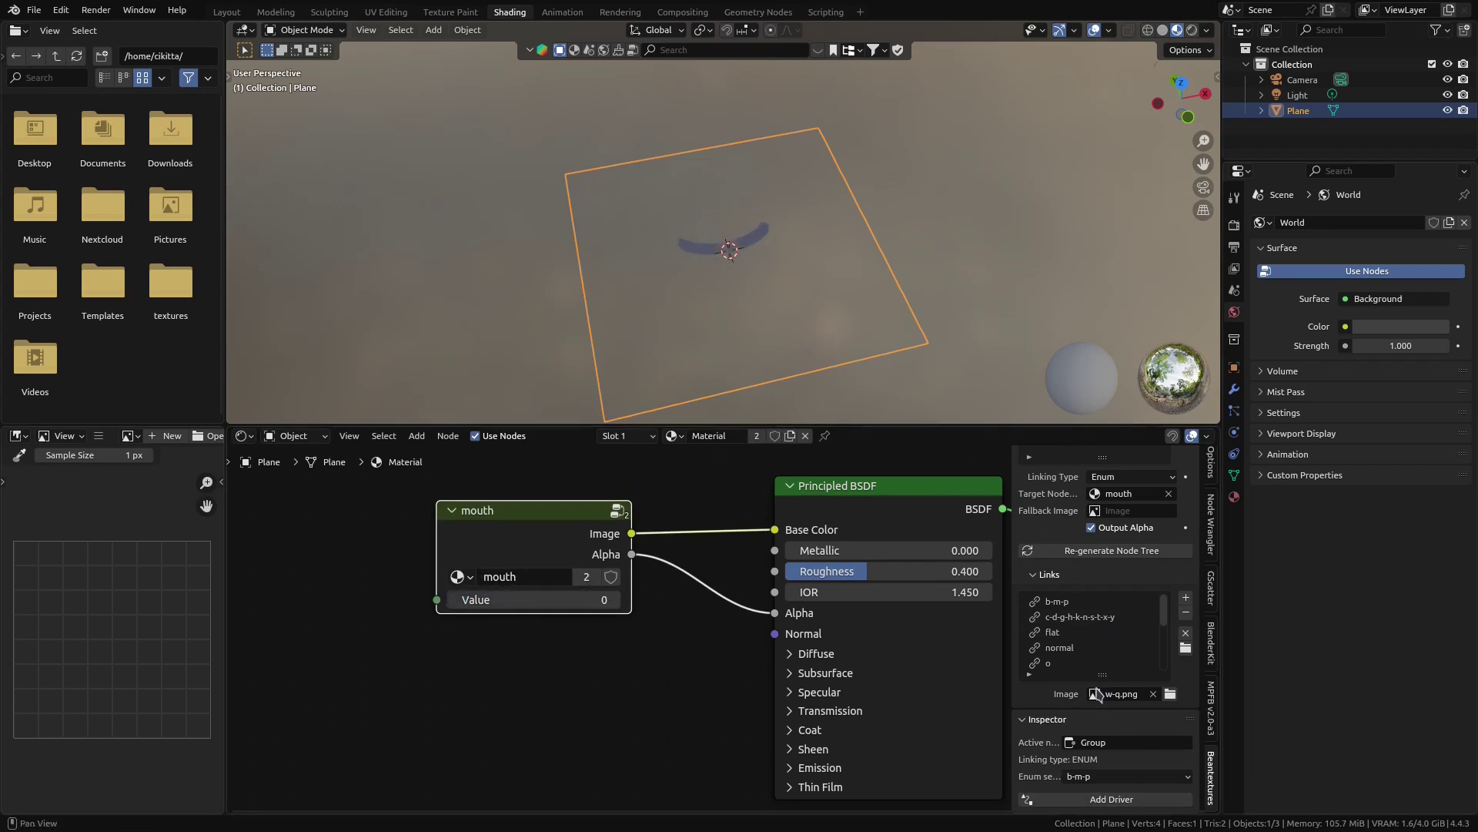
Add a driver to the mouth node's Value and choose the c-d-g-h-k-n-s-t-x-y texture as its enum item
left_click(1144, 800)
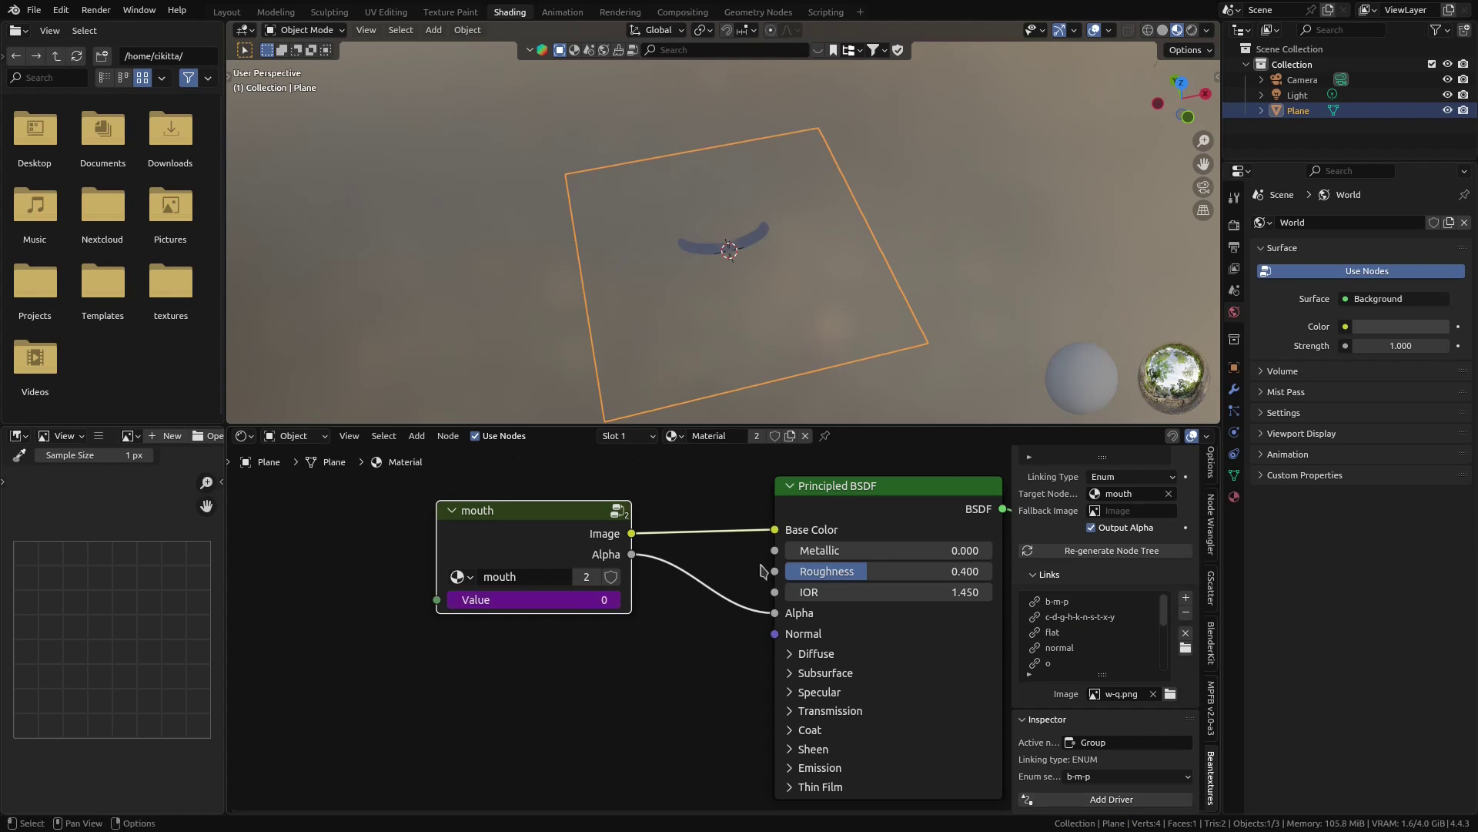
left_click(1124, 776)
left_click(1125, 743)
left_click_drag(511, 583, 583, 596)
Add a single-bone armature to the scene at the plane's centre
middle_click_drag(785, 303, 778, 188)
key("shift+a")
mouse_move(759, 284)
left_click(841, 281)
scroll(700, 290, "up", 1)
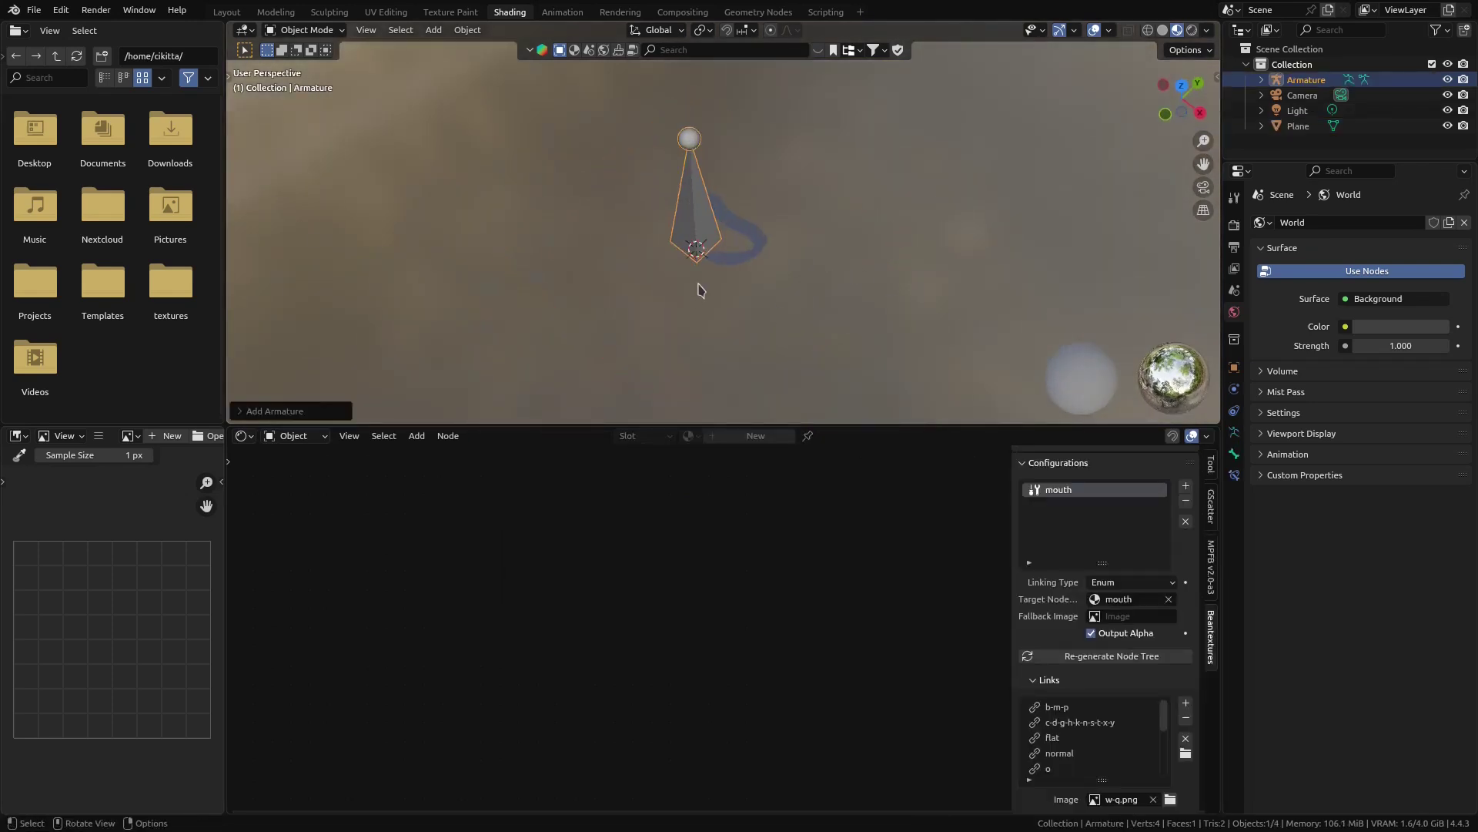
Rotate the armature's bone 90 degrees about the X axis in Edit Mode and scale it down to about 0.28
key("Tab")
type("rx")
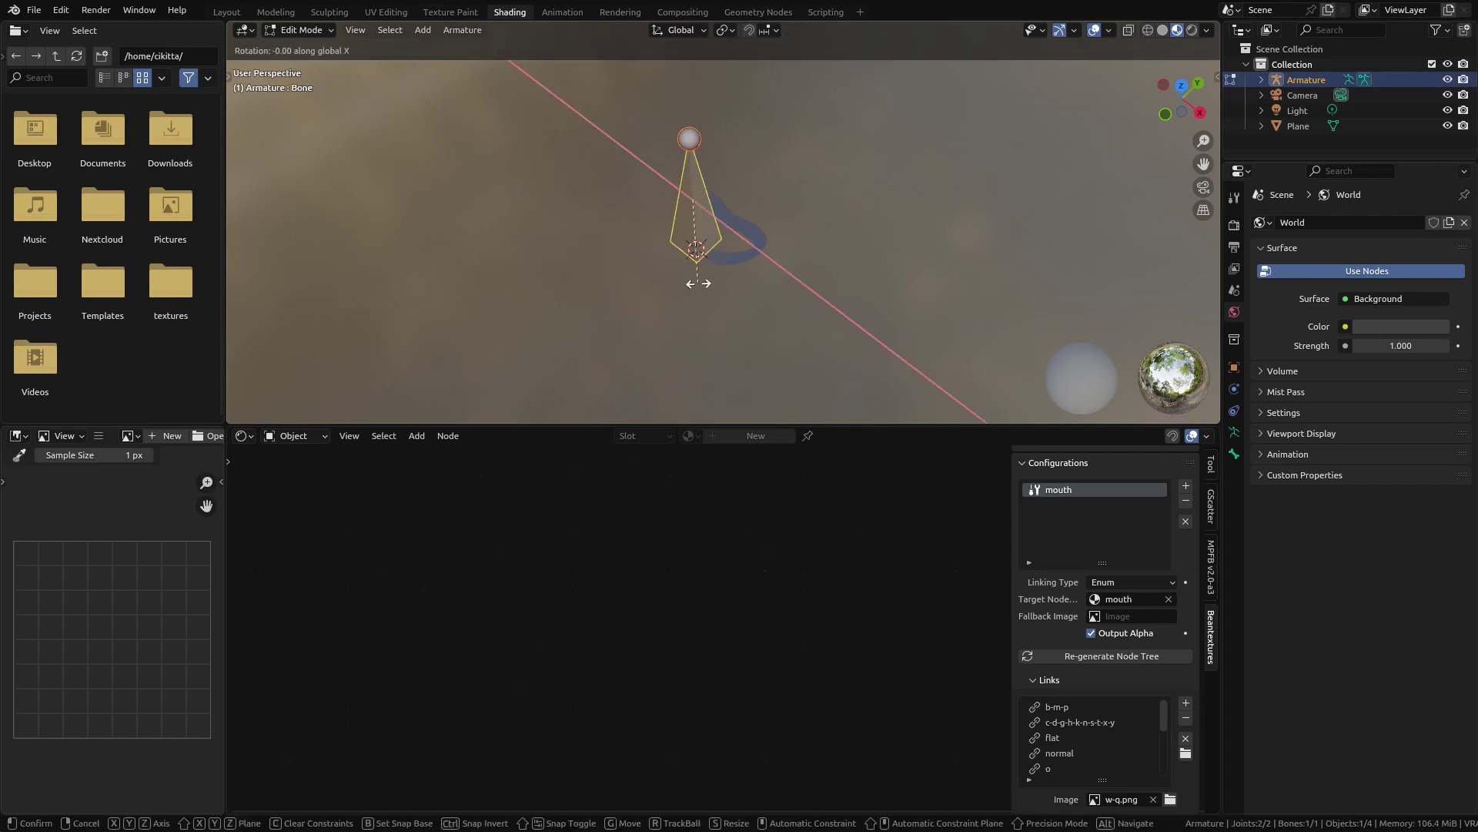
type("90")
key("Return")
key("s")
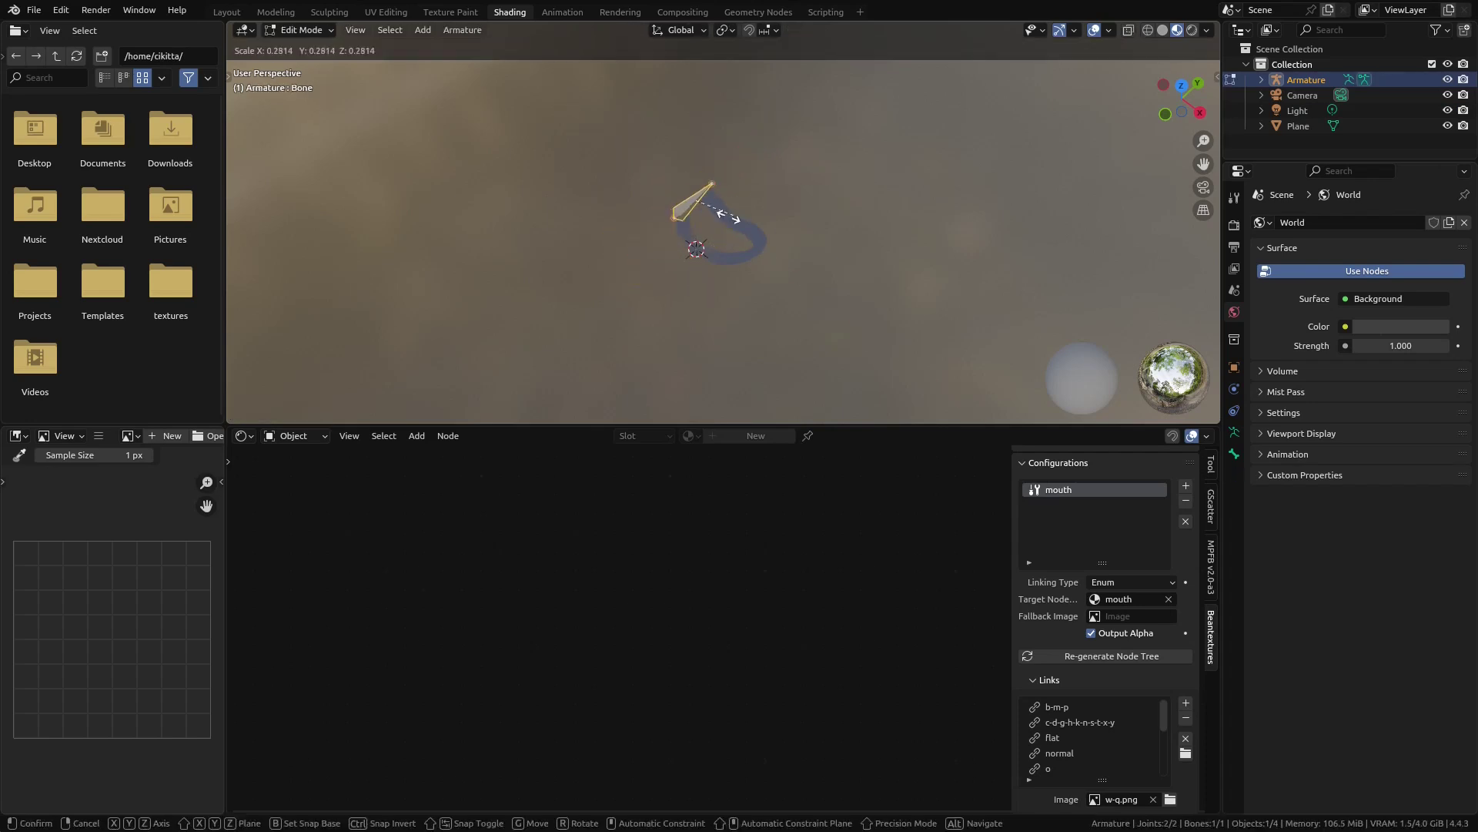
left_click(733, 212)
Move the bone along the Z axis to the plane and switch the armature to Pose Mode
middle_click_drag(733, 214, 976, 163)
key("g")
key("z")
left_click(980, 230)
key("Tab")
middle_click_drag(980, 231, 911, 241)
key("ctrl+Tab")
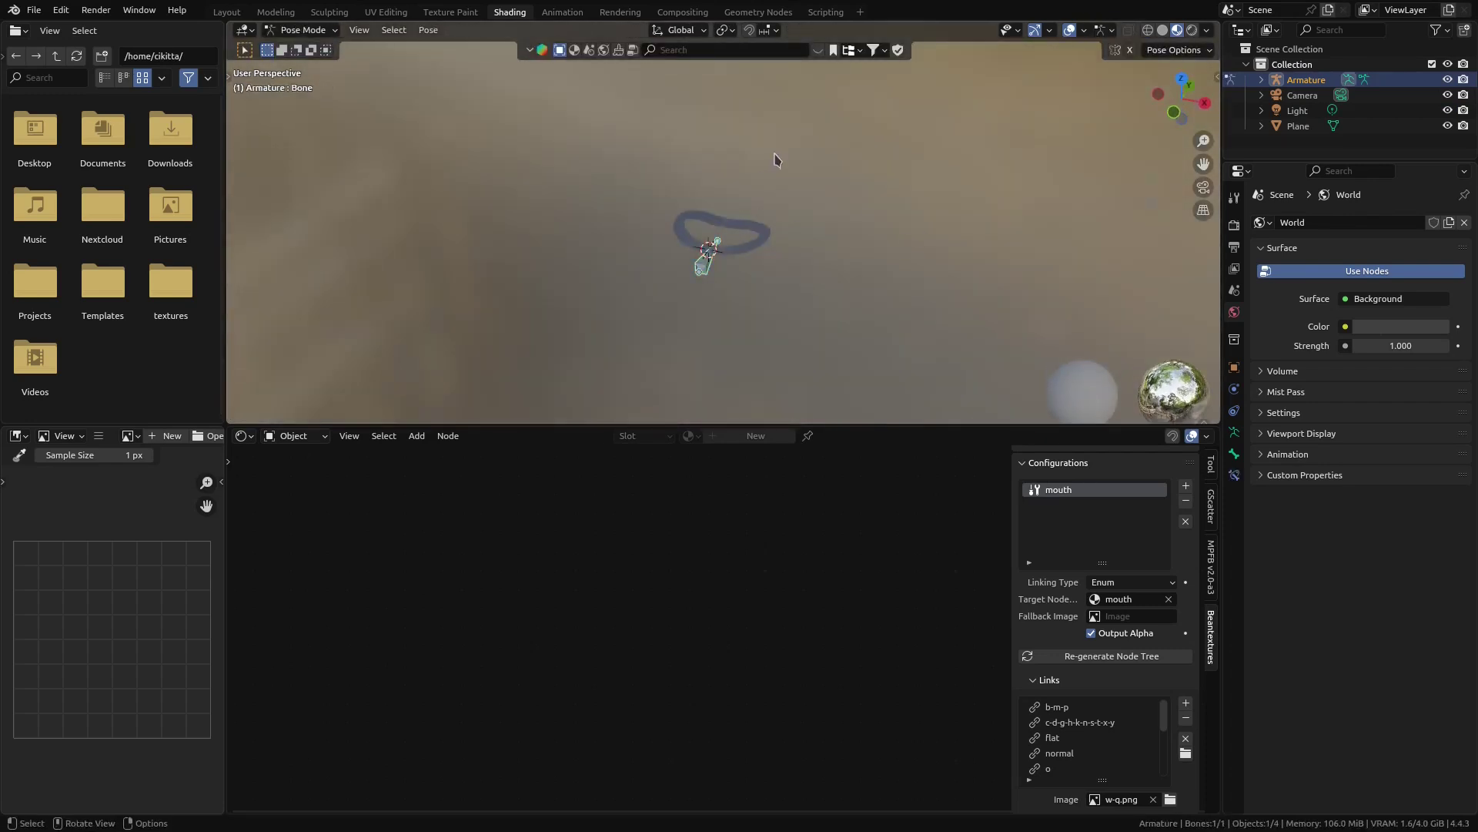
Widen the properties area and add a Beantextures connector item named mouth to the bone
left_click_drag(1221, 326, 1012, 327)
left_click(1023, 453)
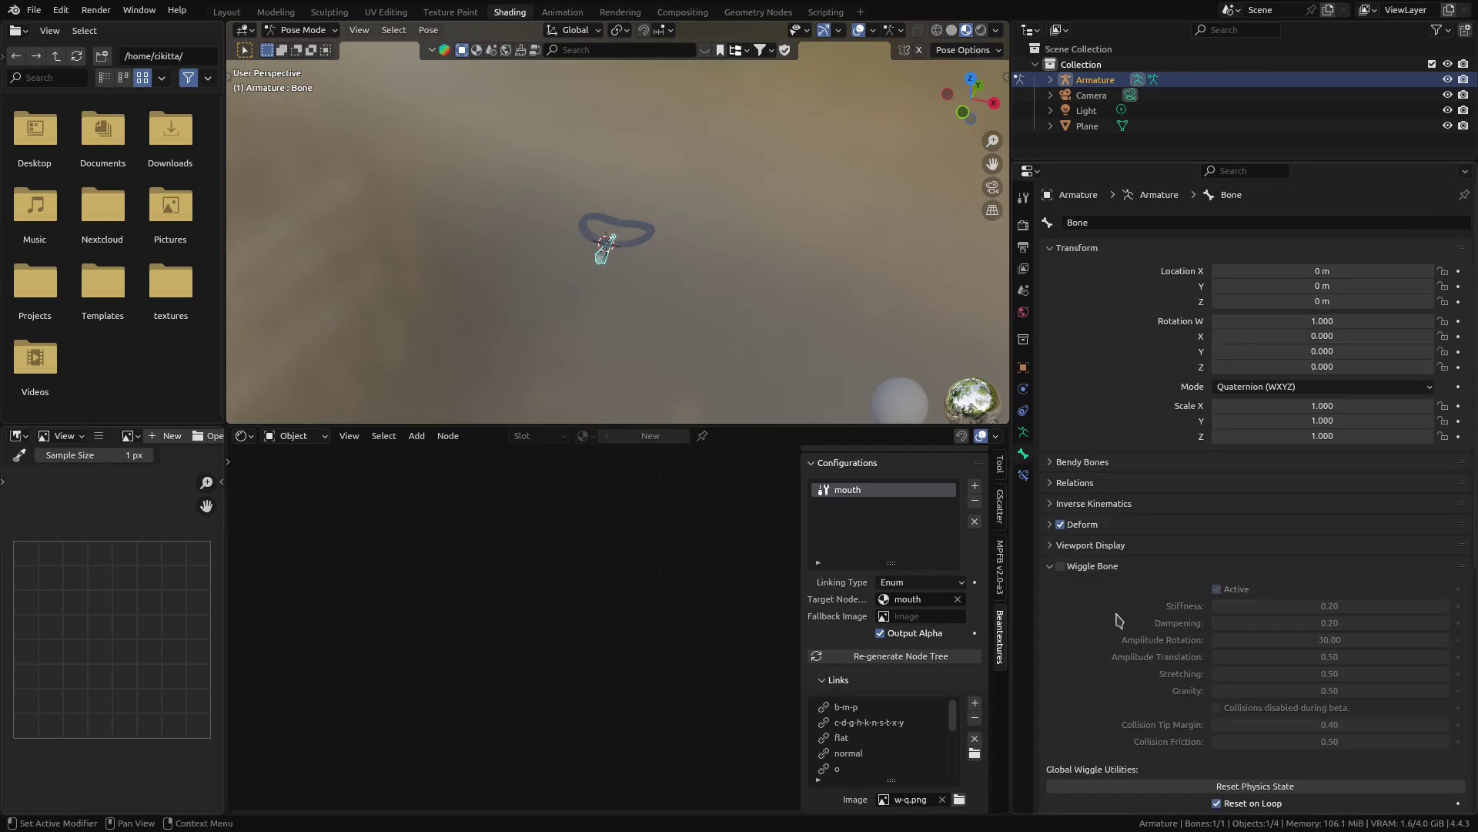
scroll(1118, 621, "down", 10)
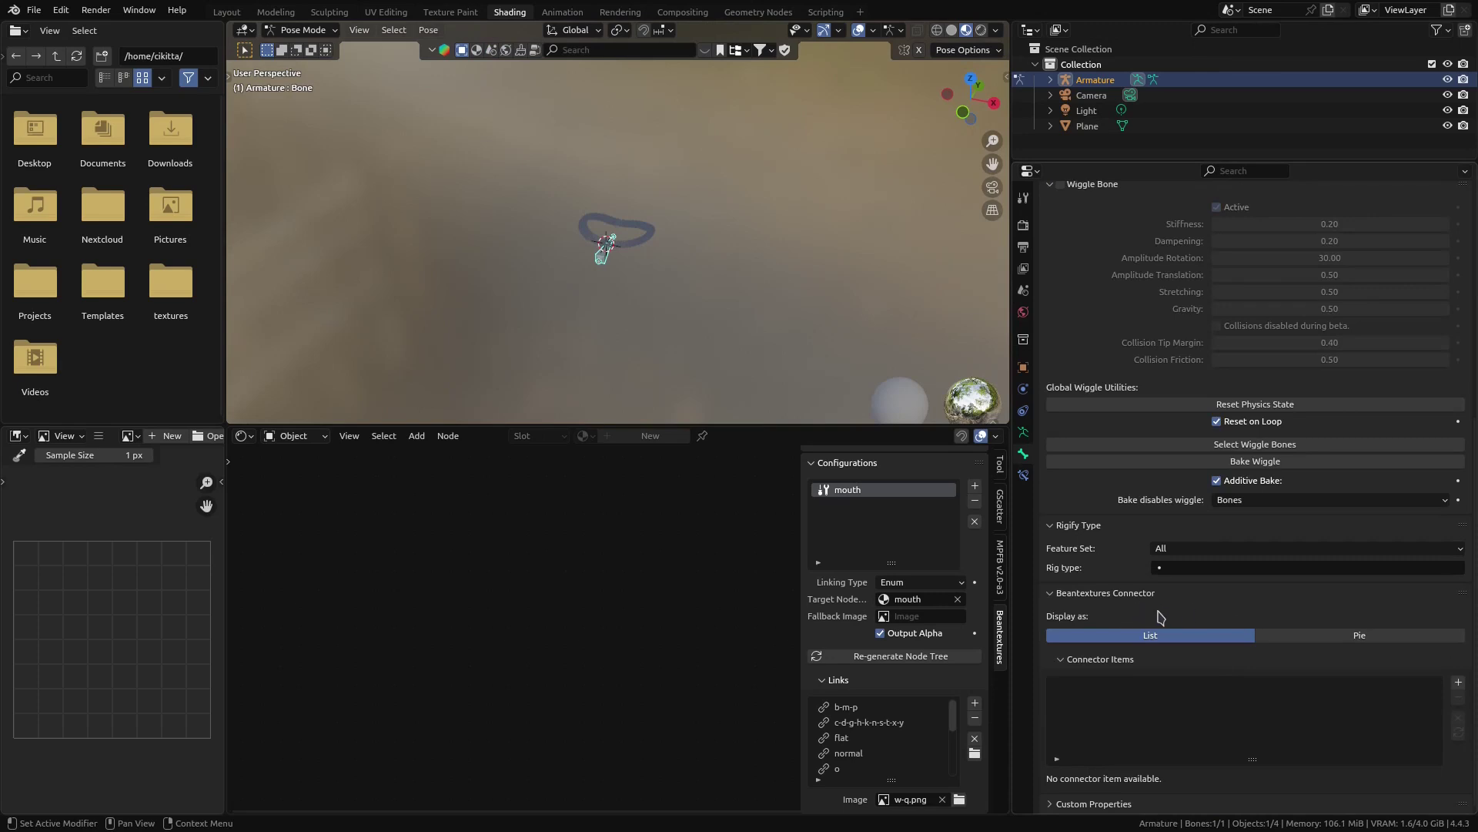
left_click(1459, 683)
double_click(1103, 670)
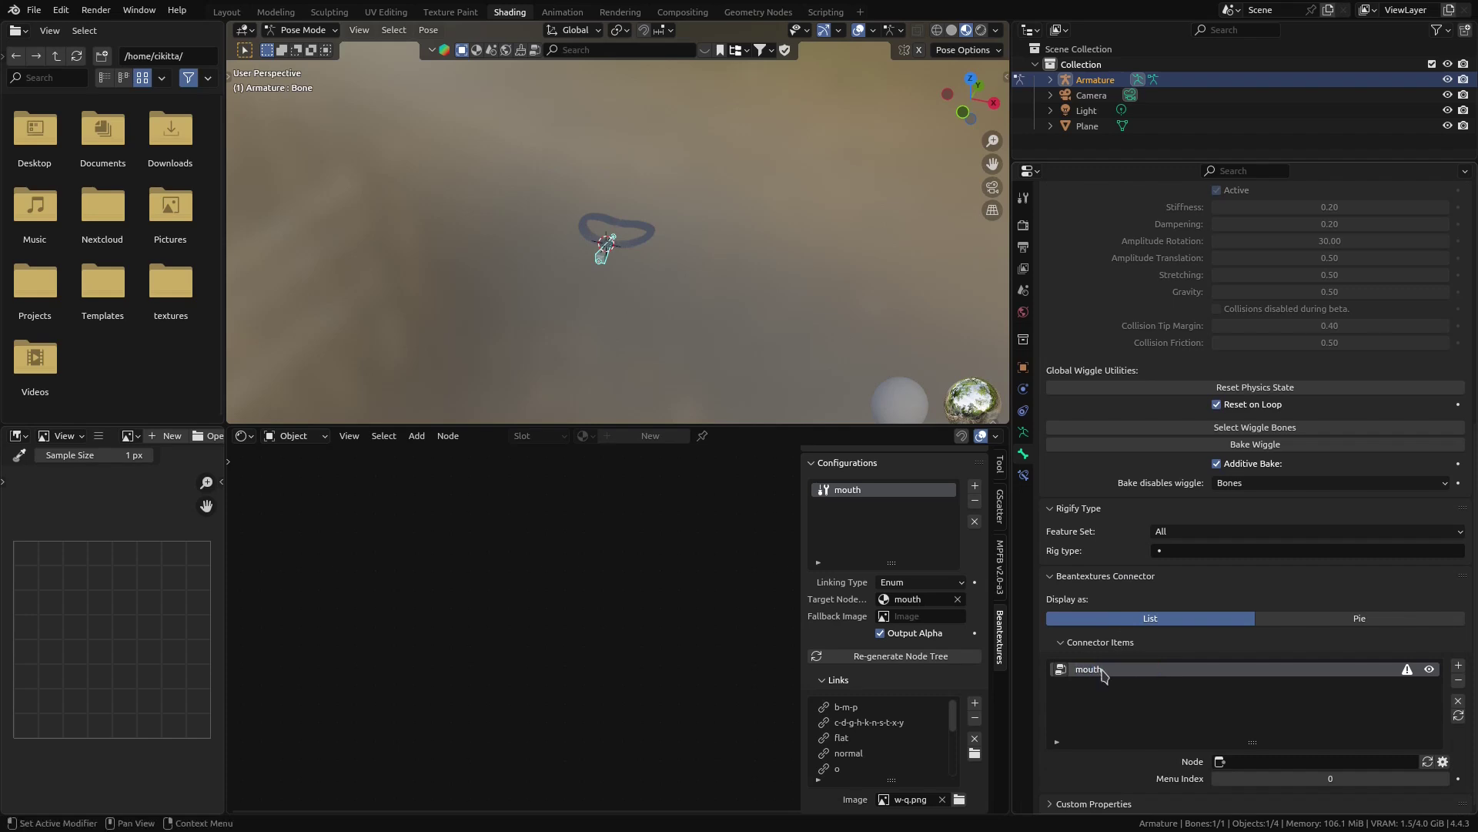
Link the mouth connector item to the Group node of the material named Material
left_click(1443, 762)
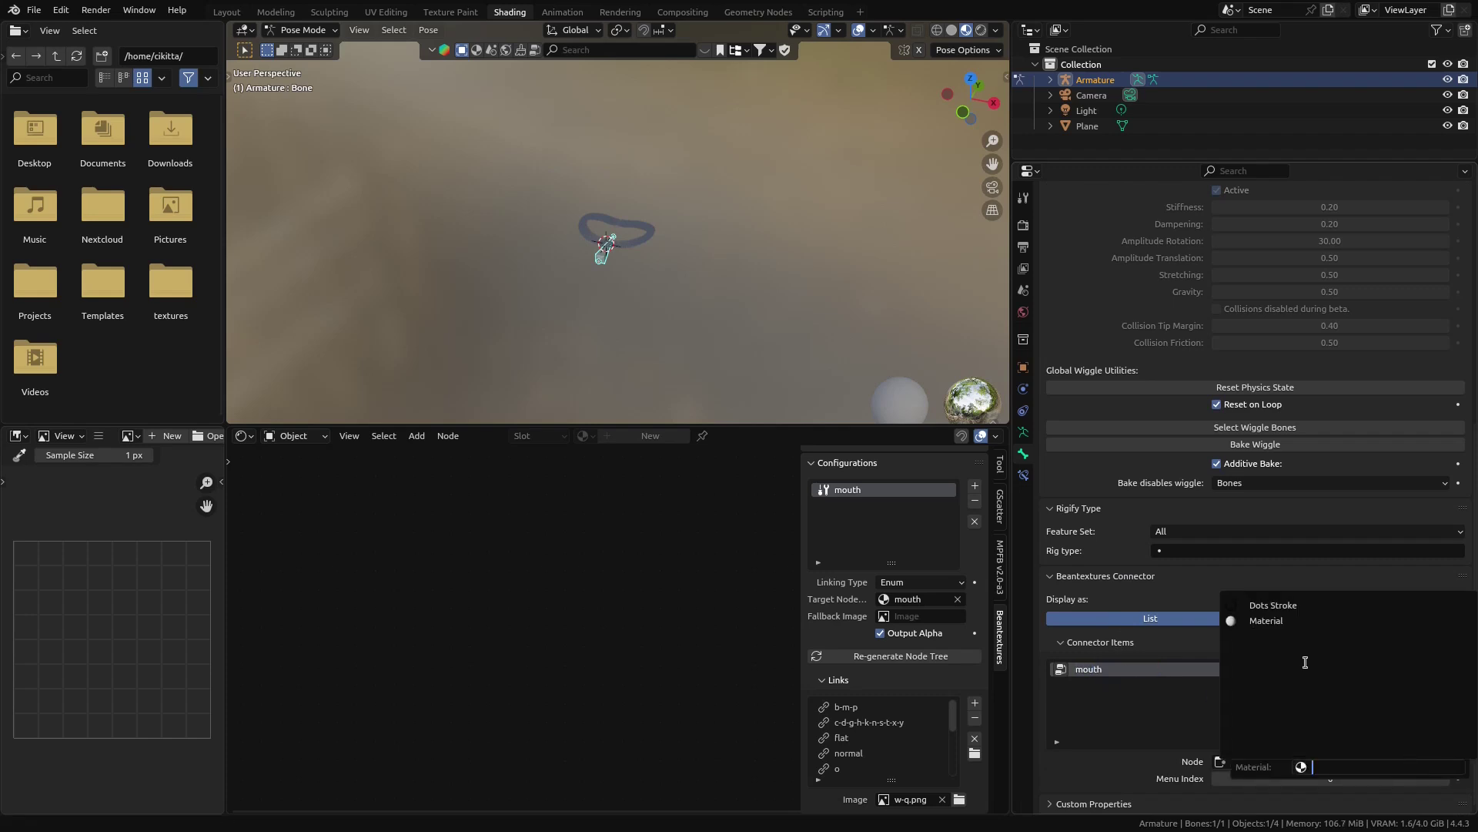
left_click(1266, 620)
left_click(1309, 762)
left_click(1254, 608)
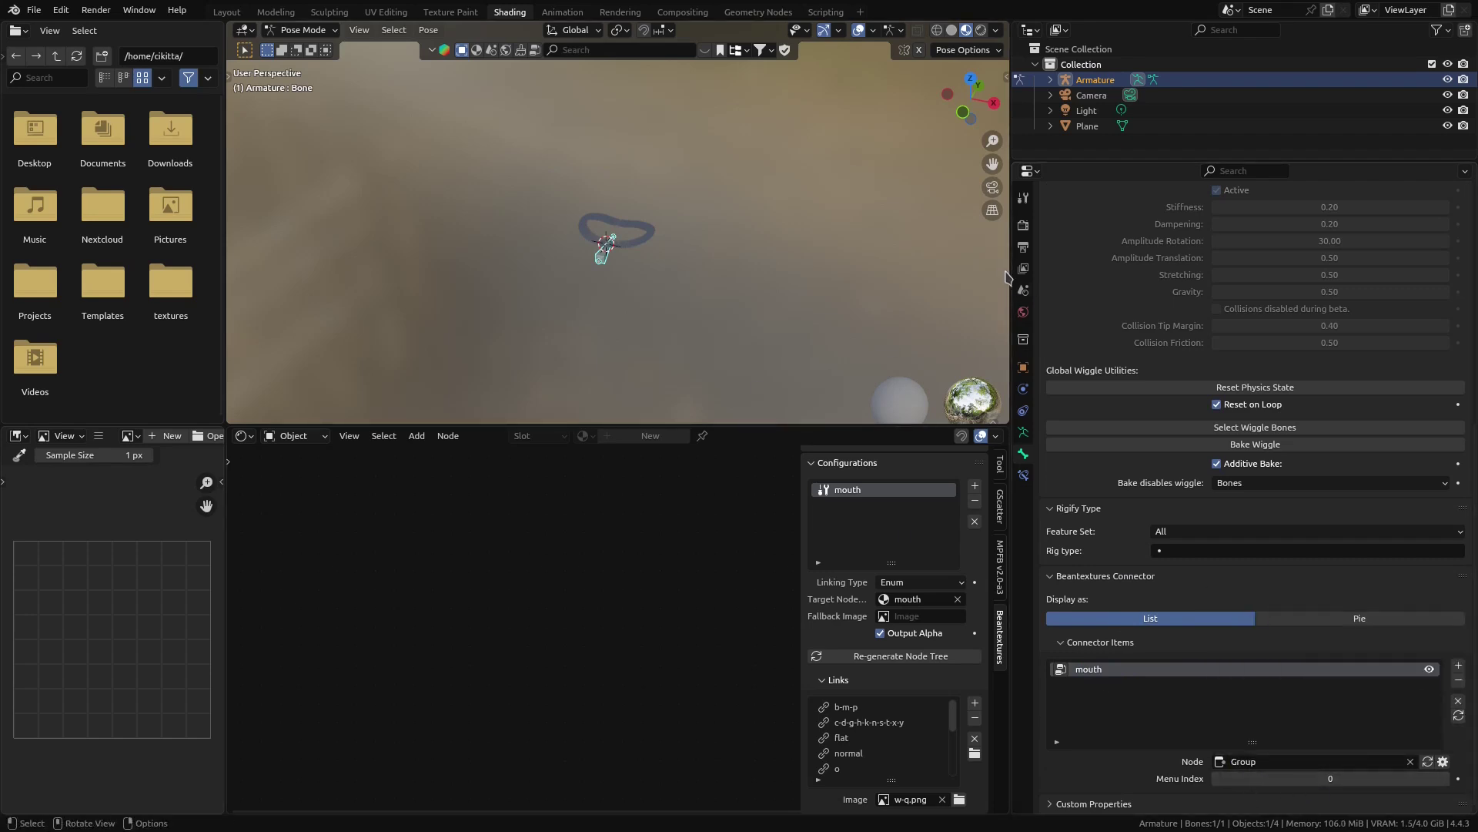
Enlarge the 3D viewport again and bring up the Beantextures Nodes Control for the bone
left_click_drag(1006, 260, 1318, 260)
mouse_move(973, 218)
middle_mouse_down()
mouse_move(957, 277)
mouse_move(909, 260)
mouse_move(951, 226)
middle_mouse_up()
key("shift+a")
left_click_drag(941, 162, 443, 129)
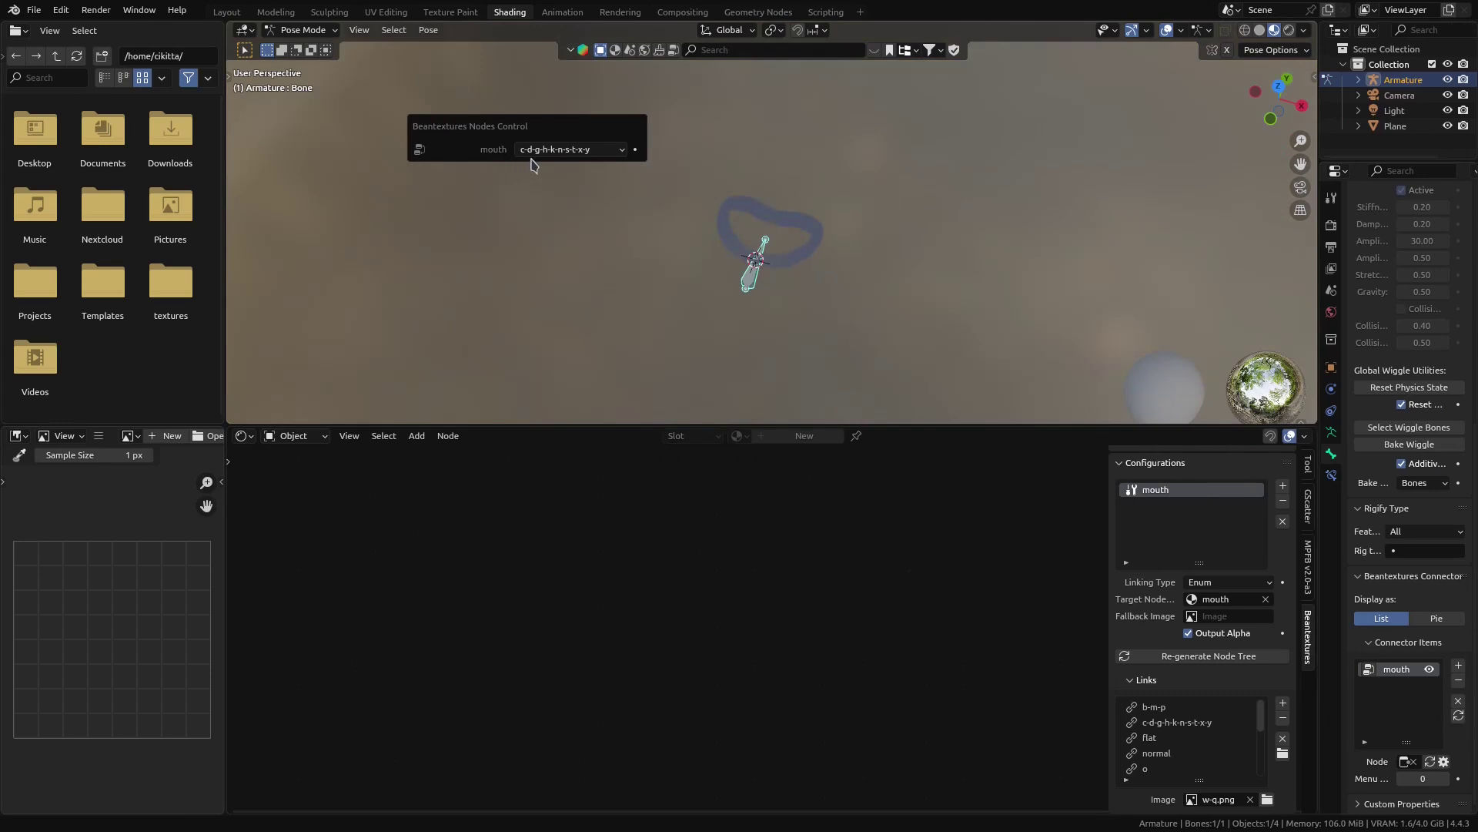
Switch the bone's mouth control through smile3, b-m-p and flat, finishing on the normal texture
left_click(549, 150)
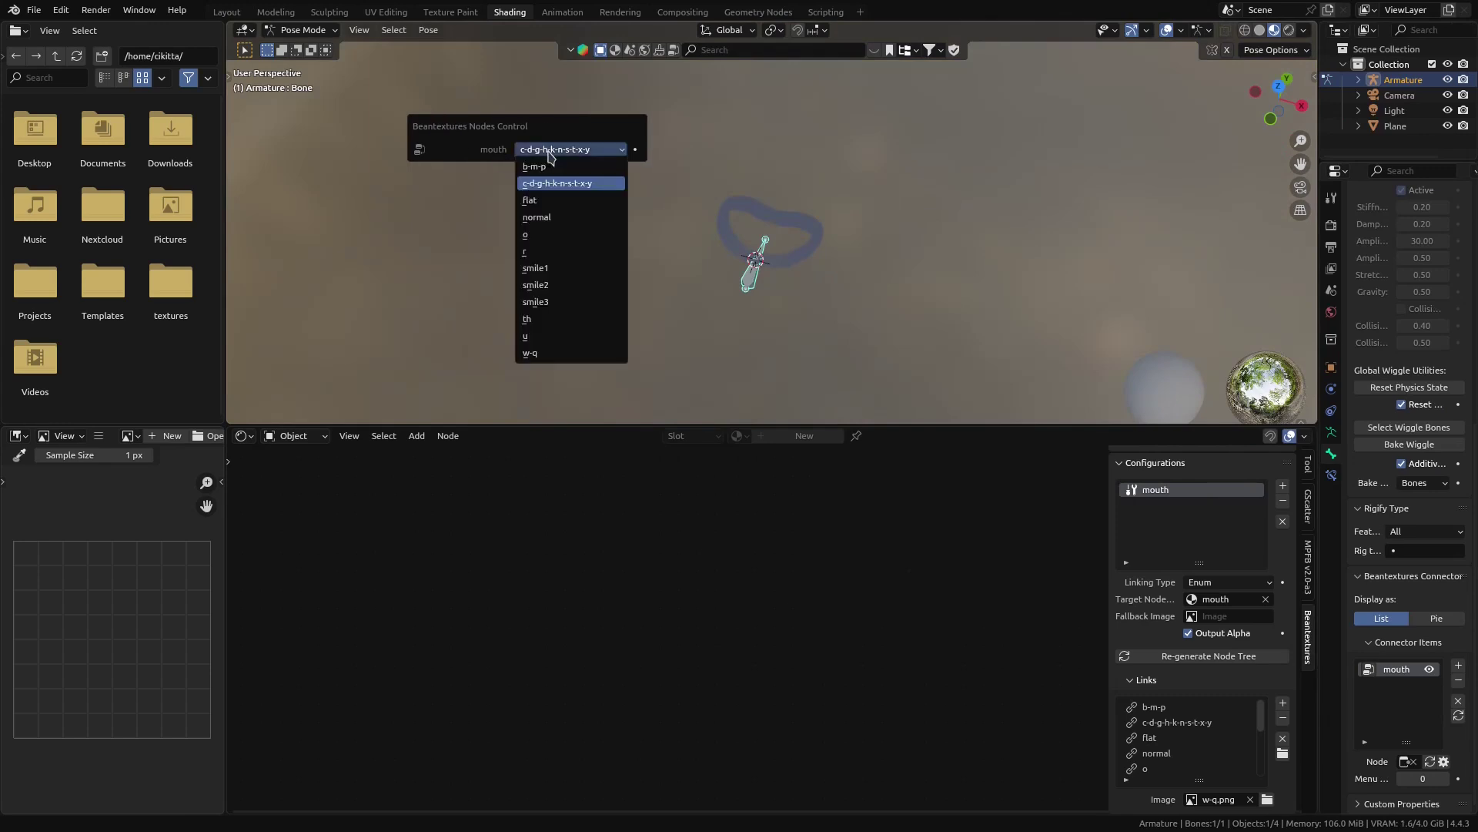
left_click(593, 301)
left_click(574, 151)
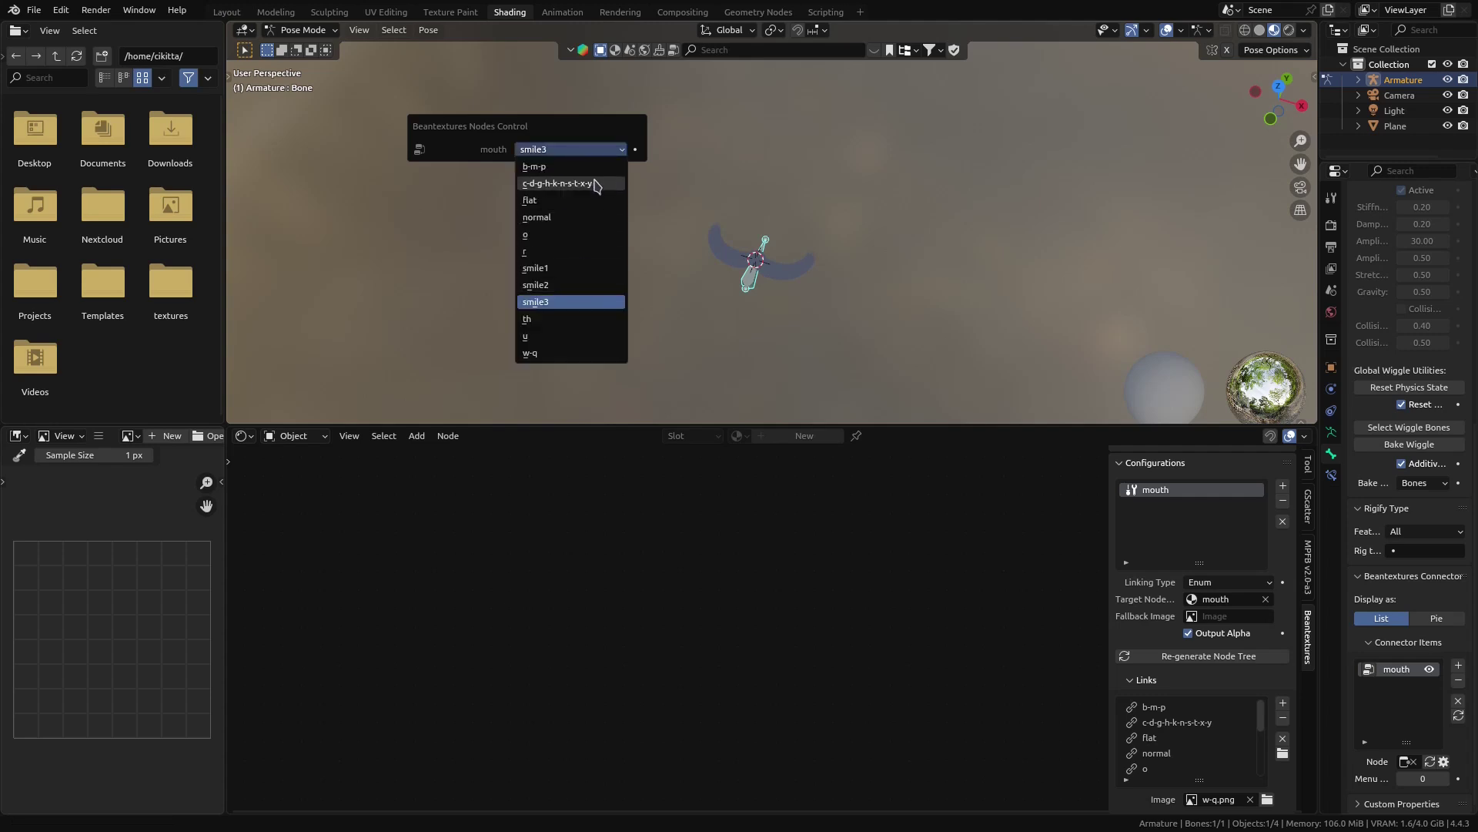
left_click(580, 167)
left_click(602, 150)
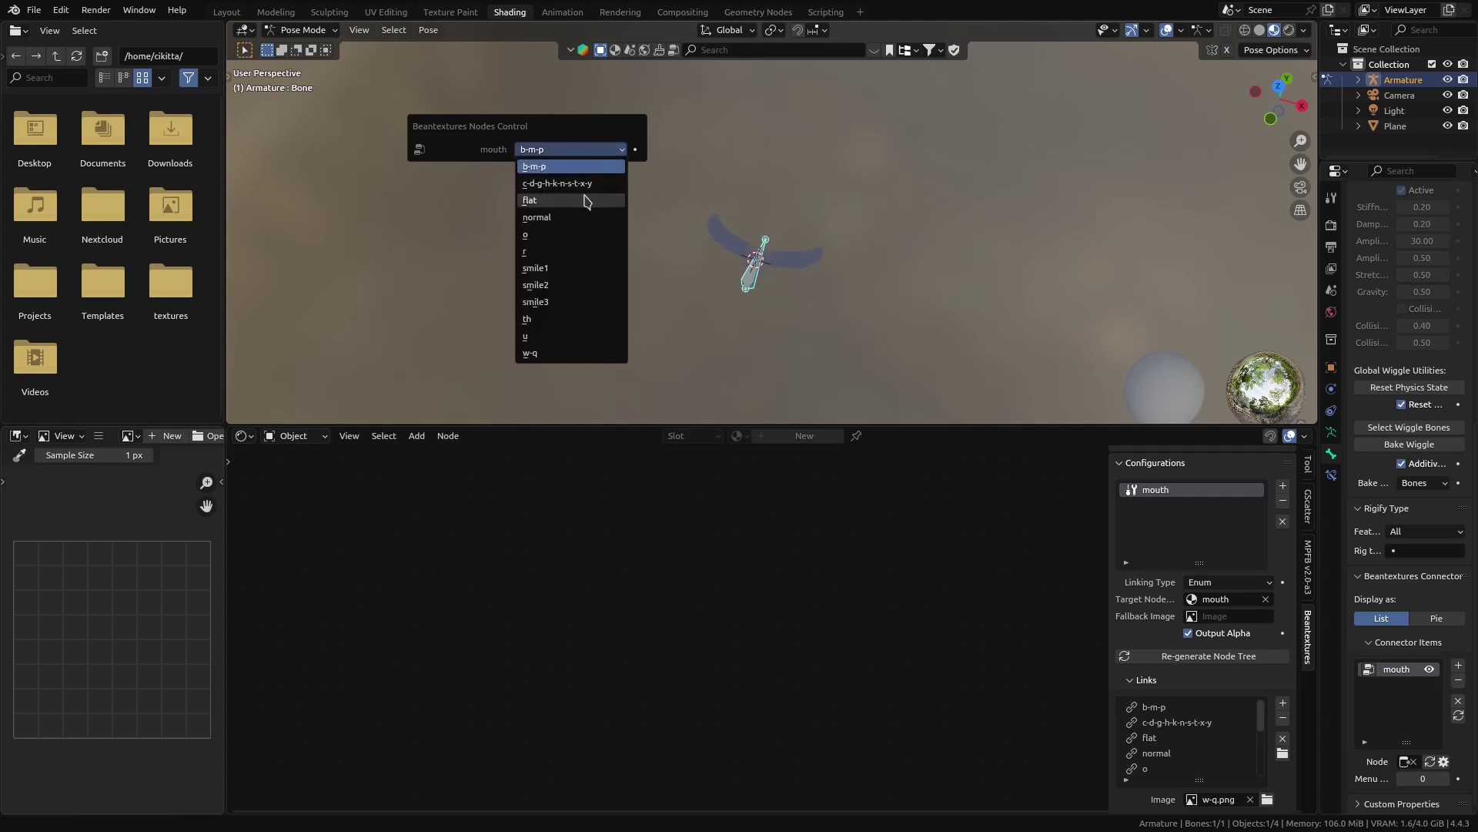
left_click(587, 200)
left_click(608, 160)
left_click(583, 216)
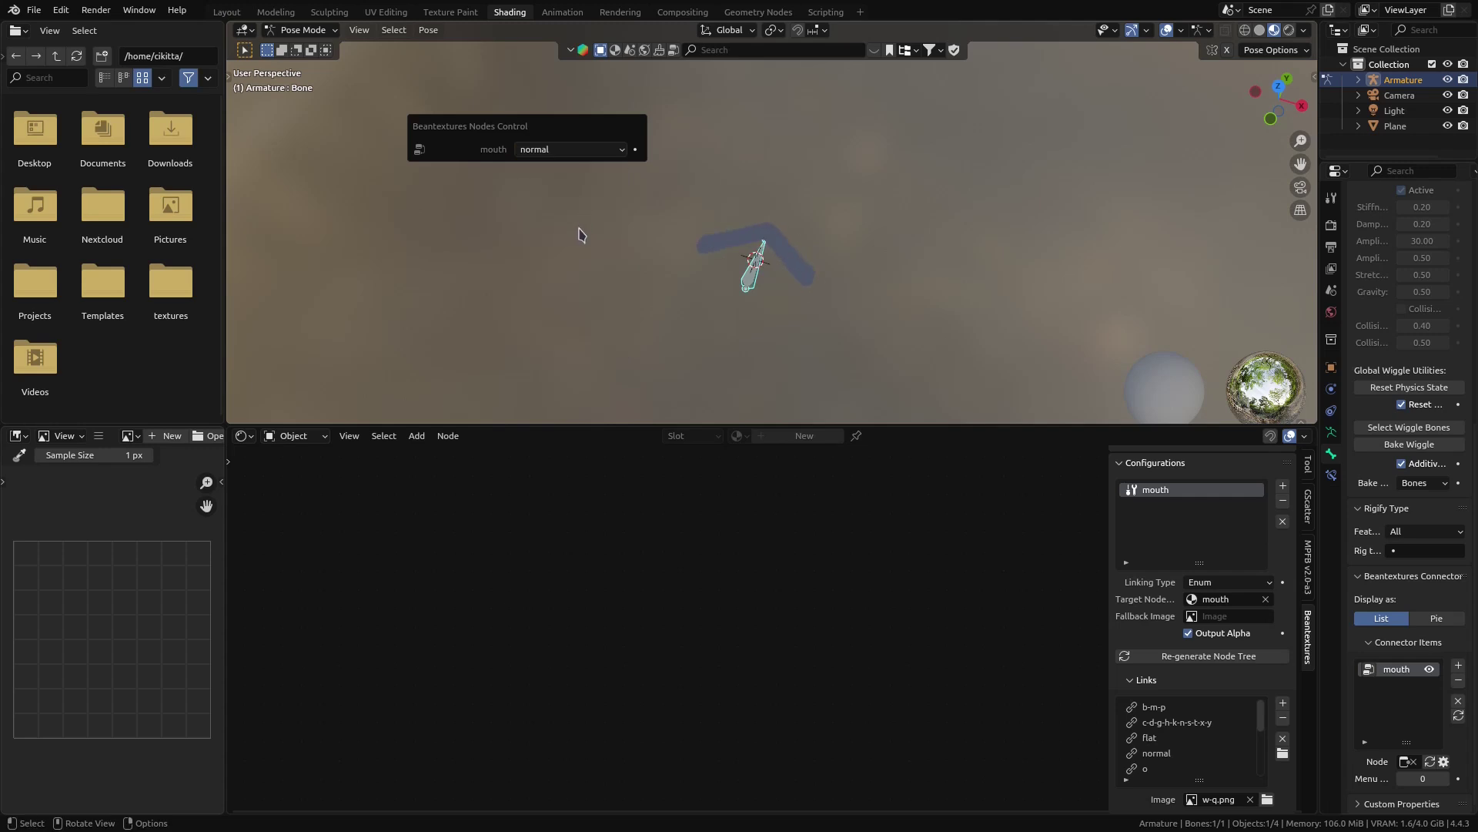
left_click_drag(481, 124, 998, 195)
Widen the properties area and set the bone's Beantextures Connector to display as Pie
middle_click_drag(870, 249, 949, 299)
left_click_drag(1318, 286, 1125, 293)
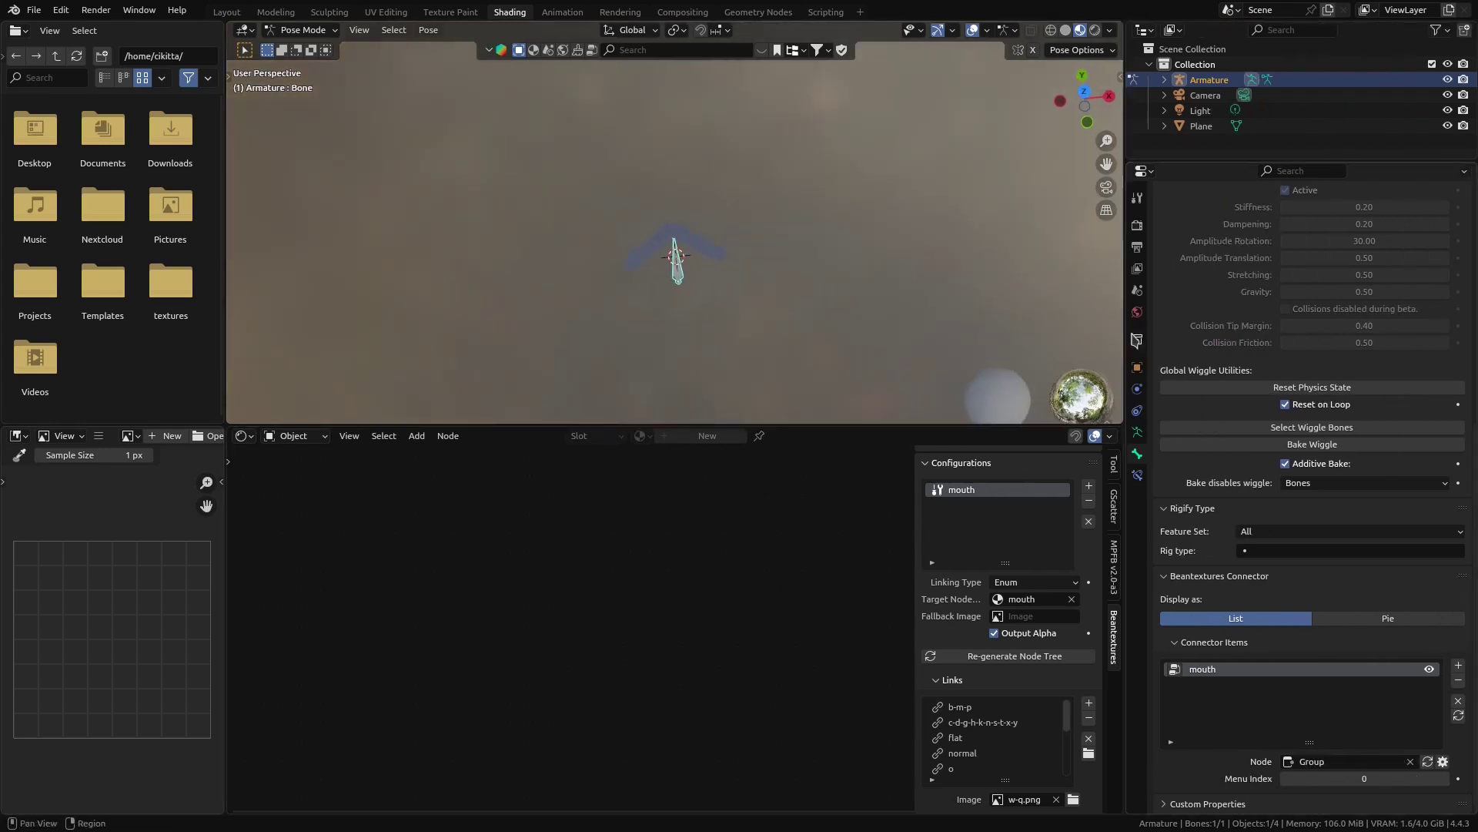
left_click(1388, 617)
Try the mouth connector's pie control in the viewport and return the armature to Object Mode
key("shift+a")
left_click(737, 117)
left_click_drag(773, 117, 805, 177)
middle_click_drag(955, 365, 679, 198)
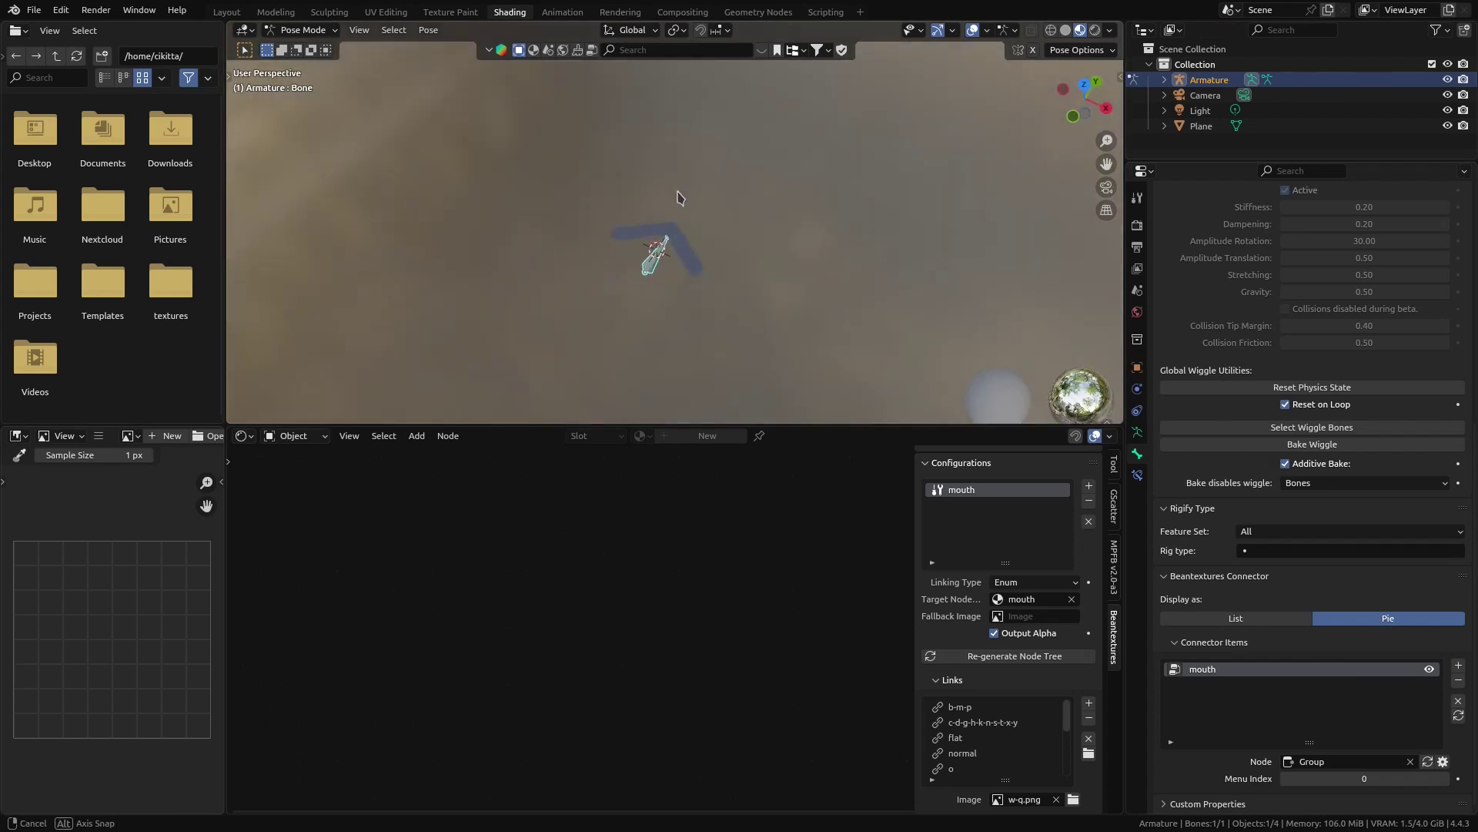
key("ctrl+Tab")
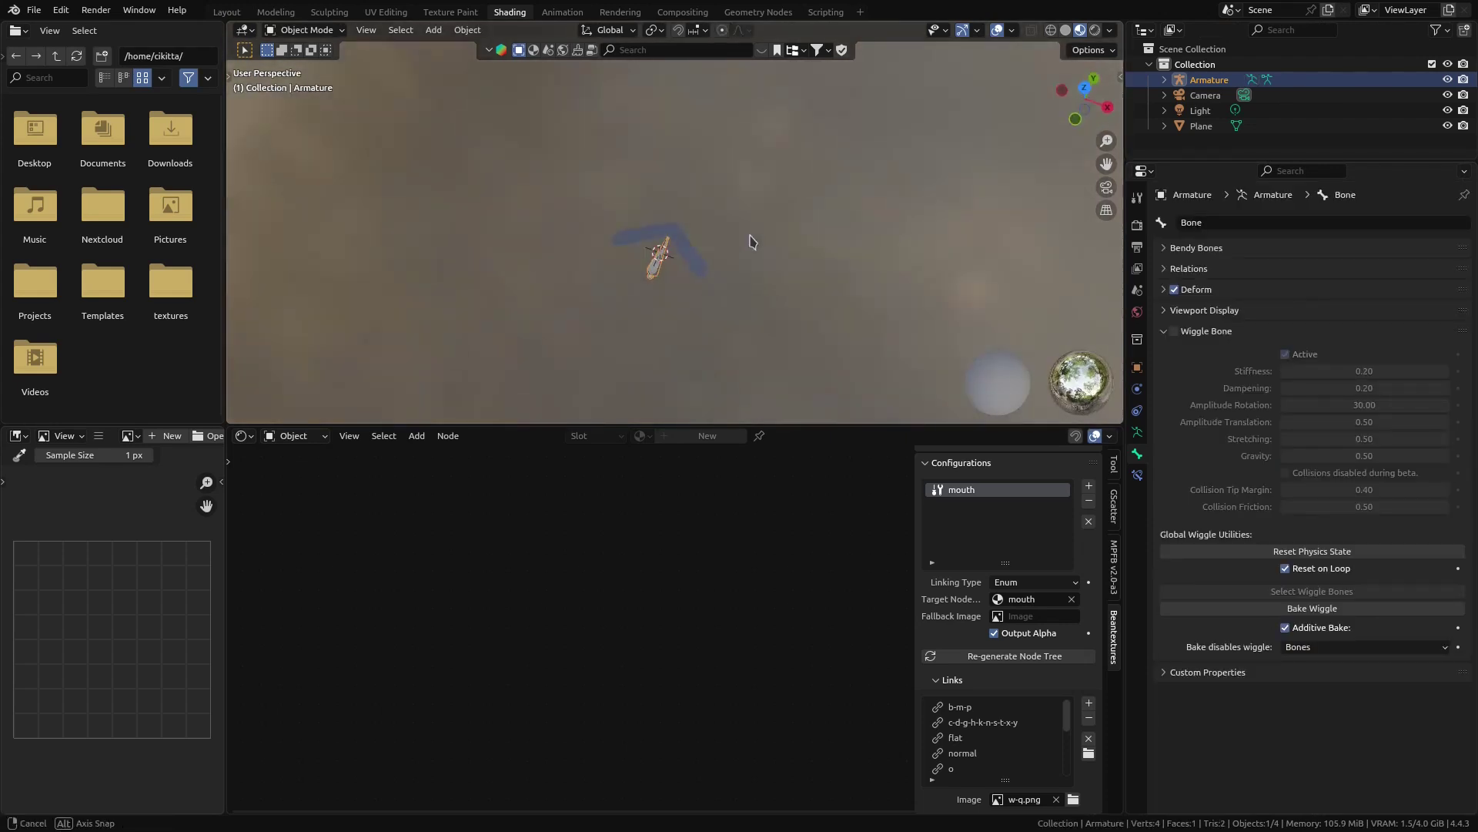
middle_click_drag(752, 241, 803, 250)
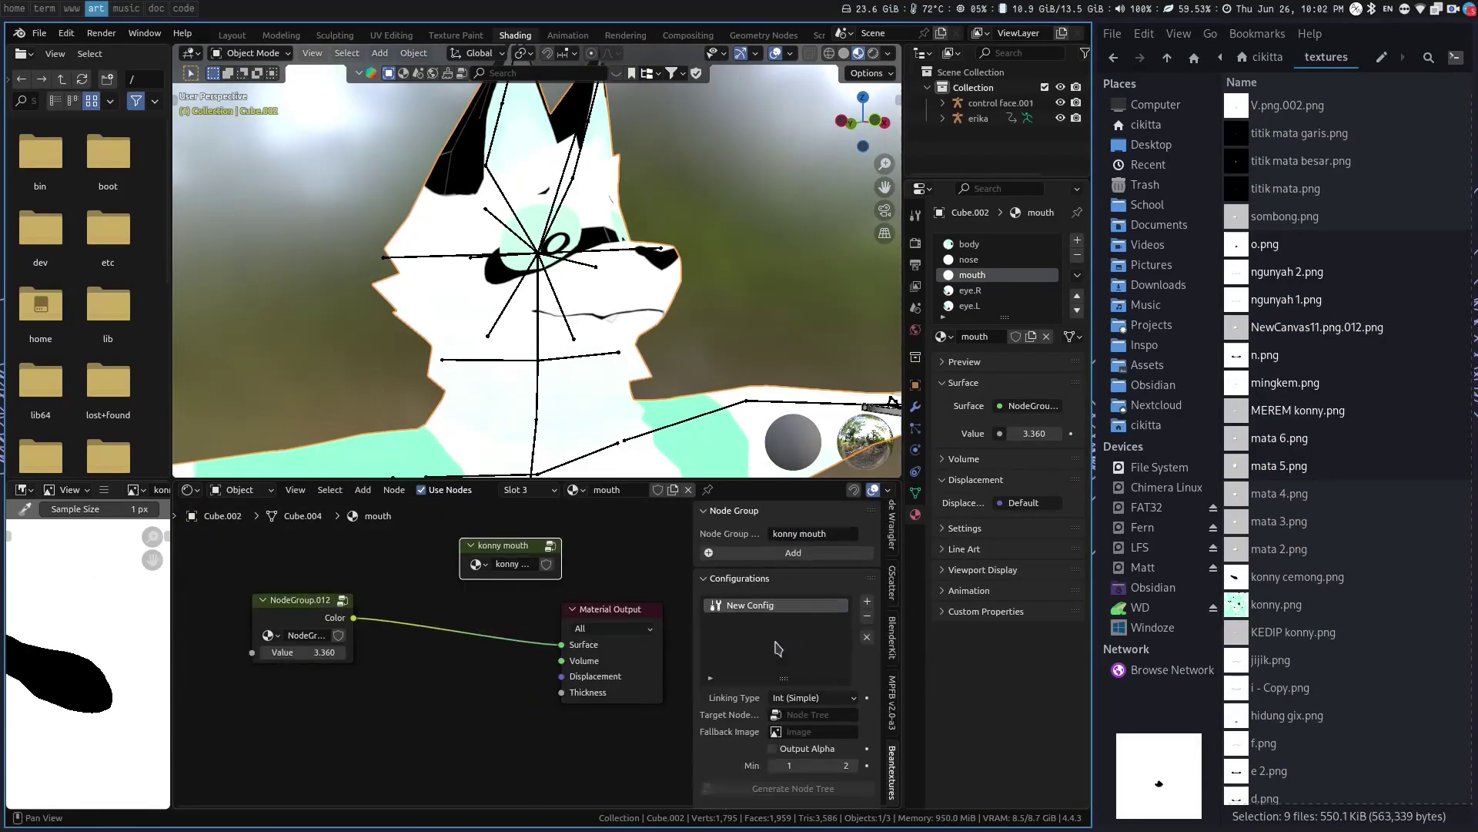
Configure Enum linking with the mouth images for the konny mouth node tree, and place the generated node in the character's mouth material
scroll(778, 649, "down", 2)
left_click(801, 637)
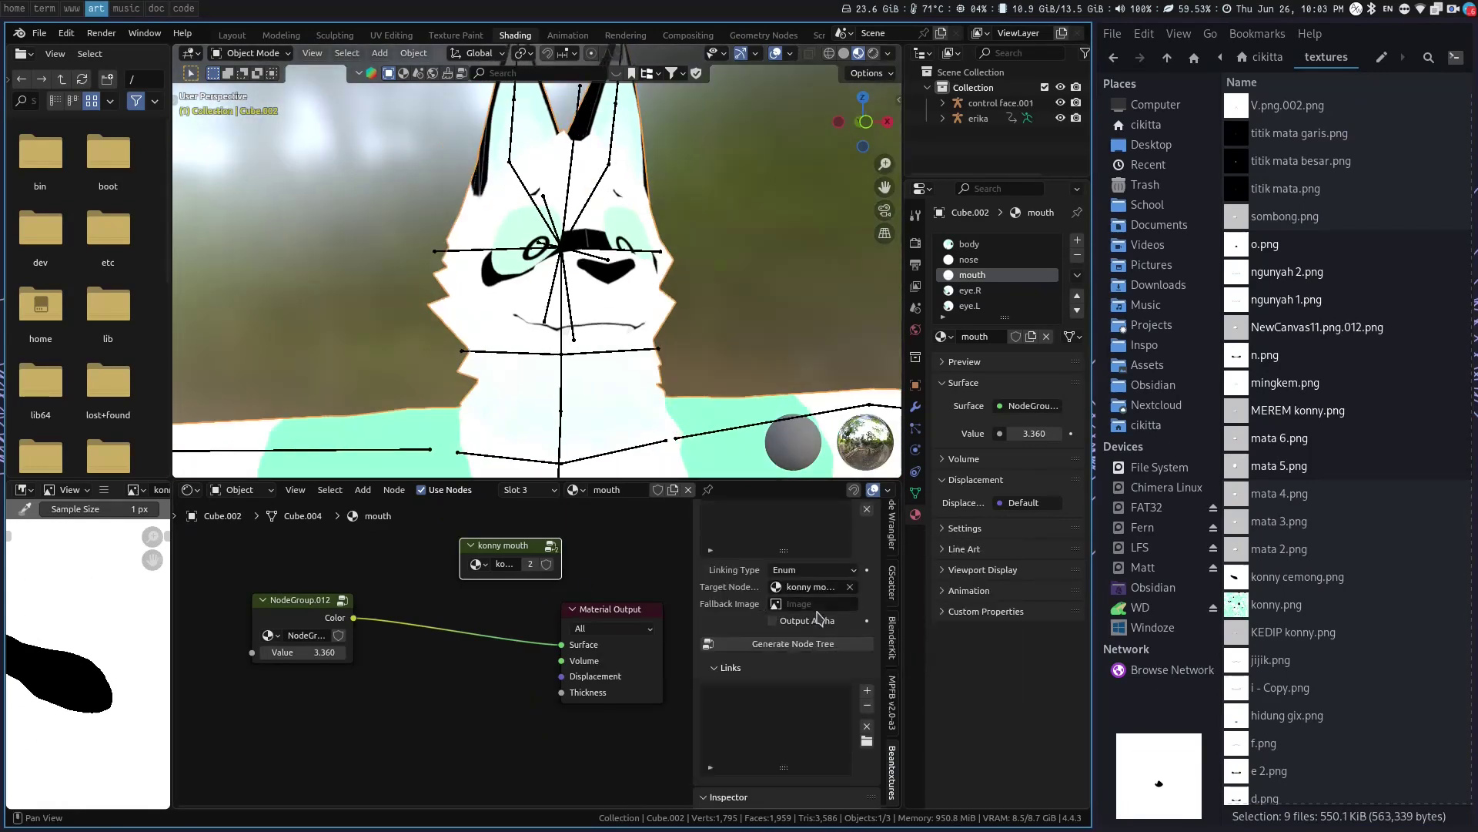
scroll(810, 608, "down", 2)
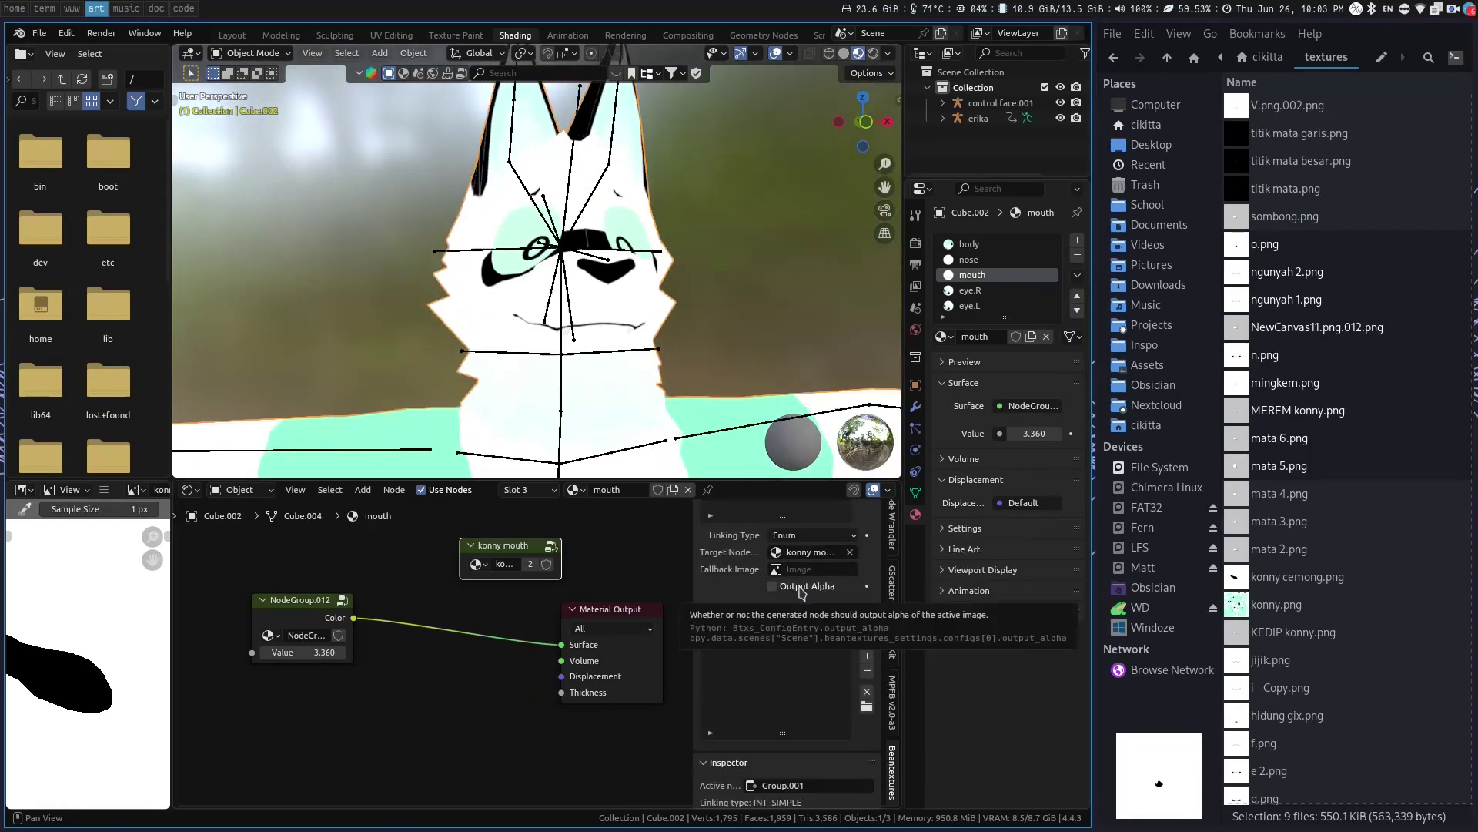
left_click(867, 698)
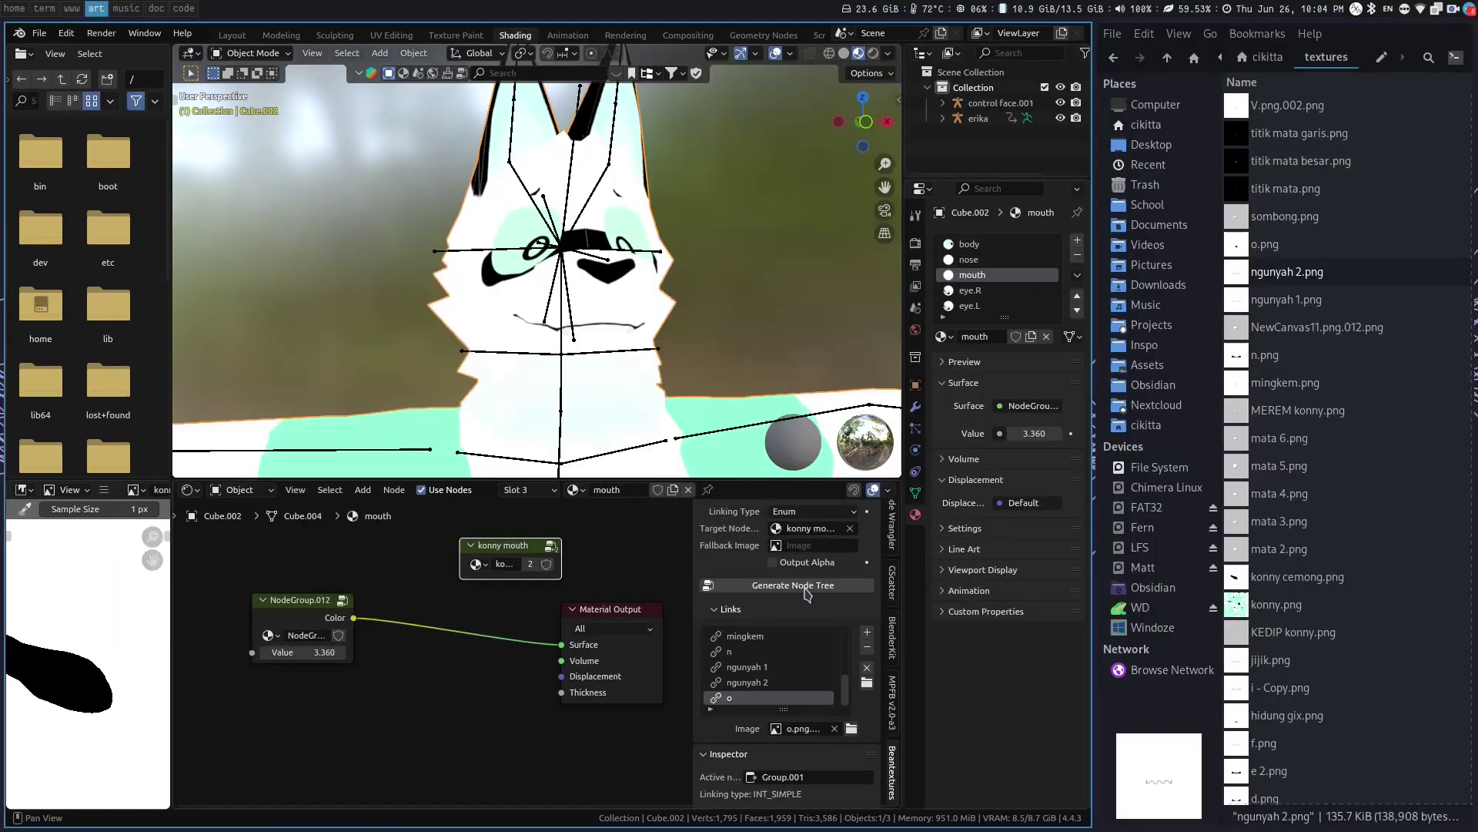
middle_click_drag(733, 351, 627, 351)
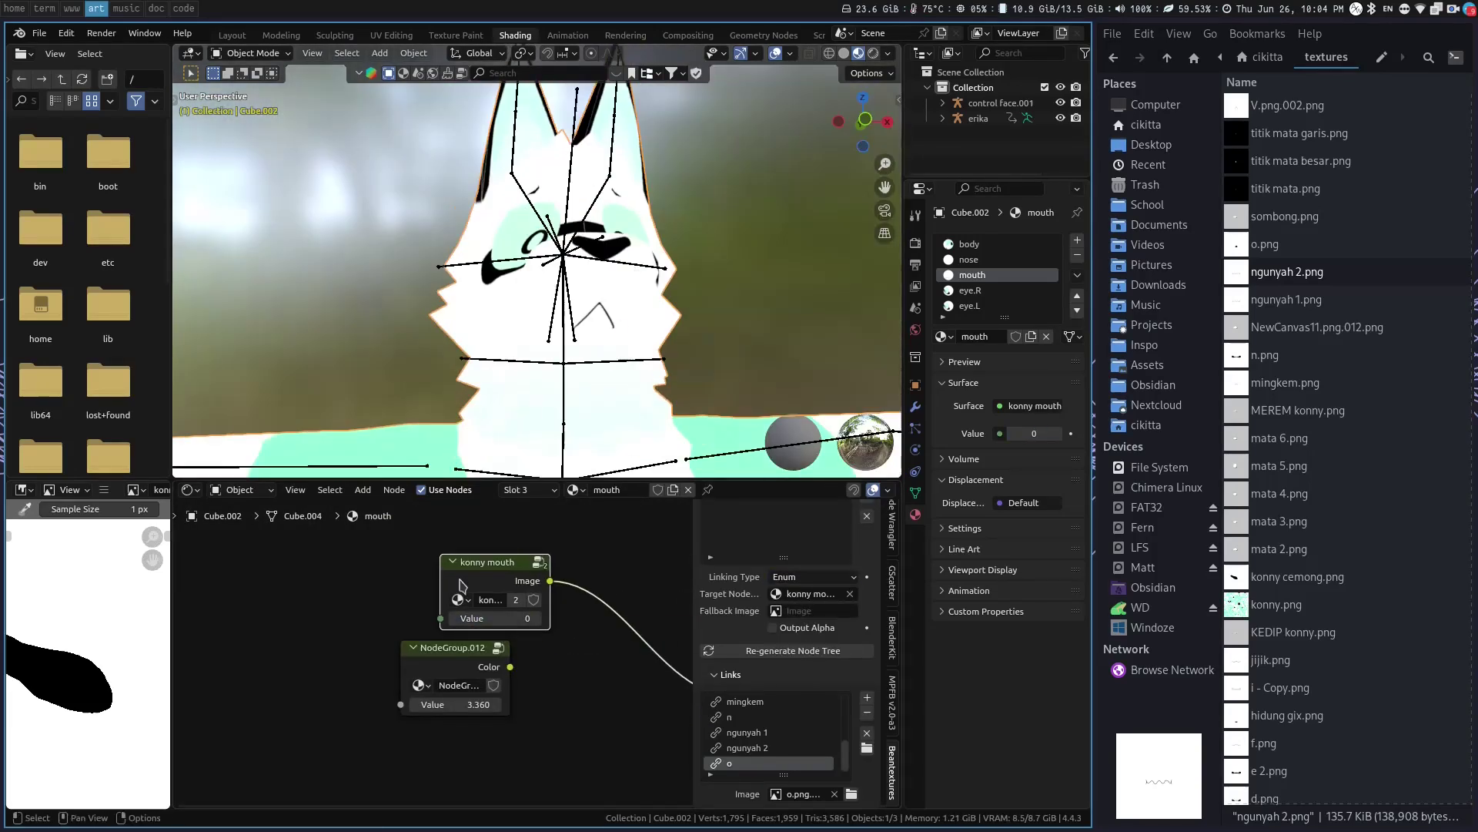
left_click_drag(488, 562, 480, 531)
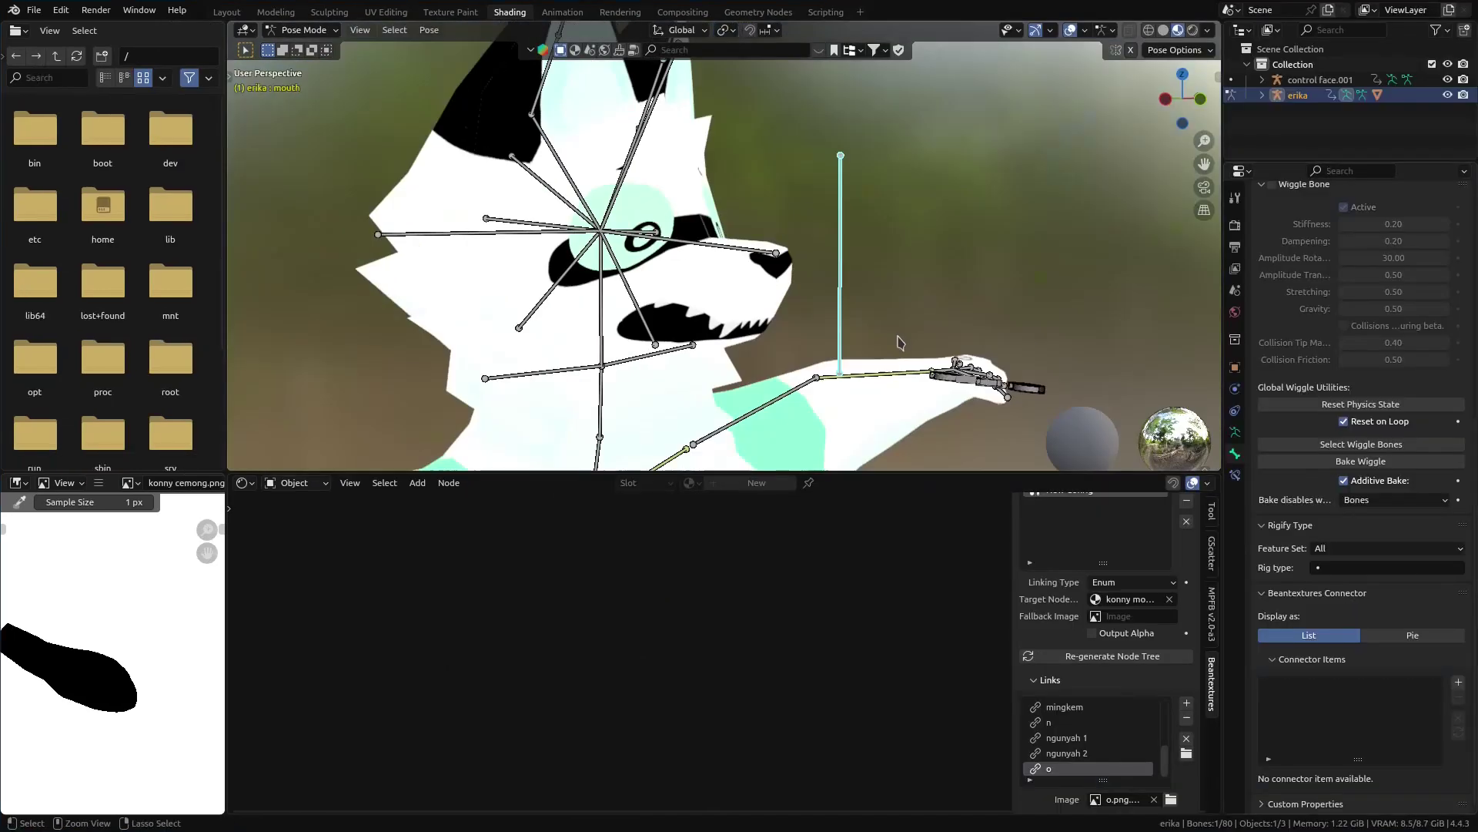
Add a Beantextures connector item to the character's mouth bone and assign its texture node
left_click(1347, 761)
left_click(1372, 761)
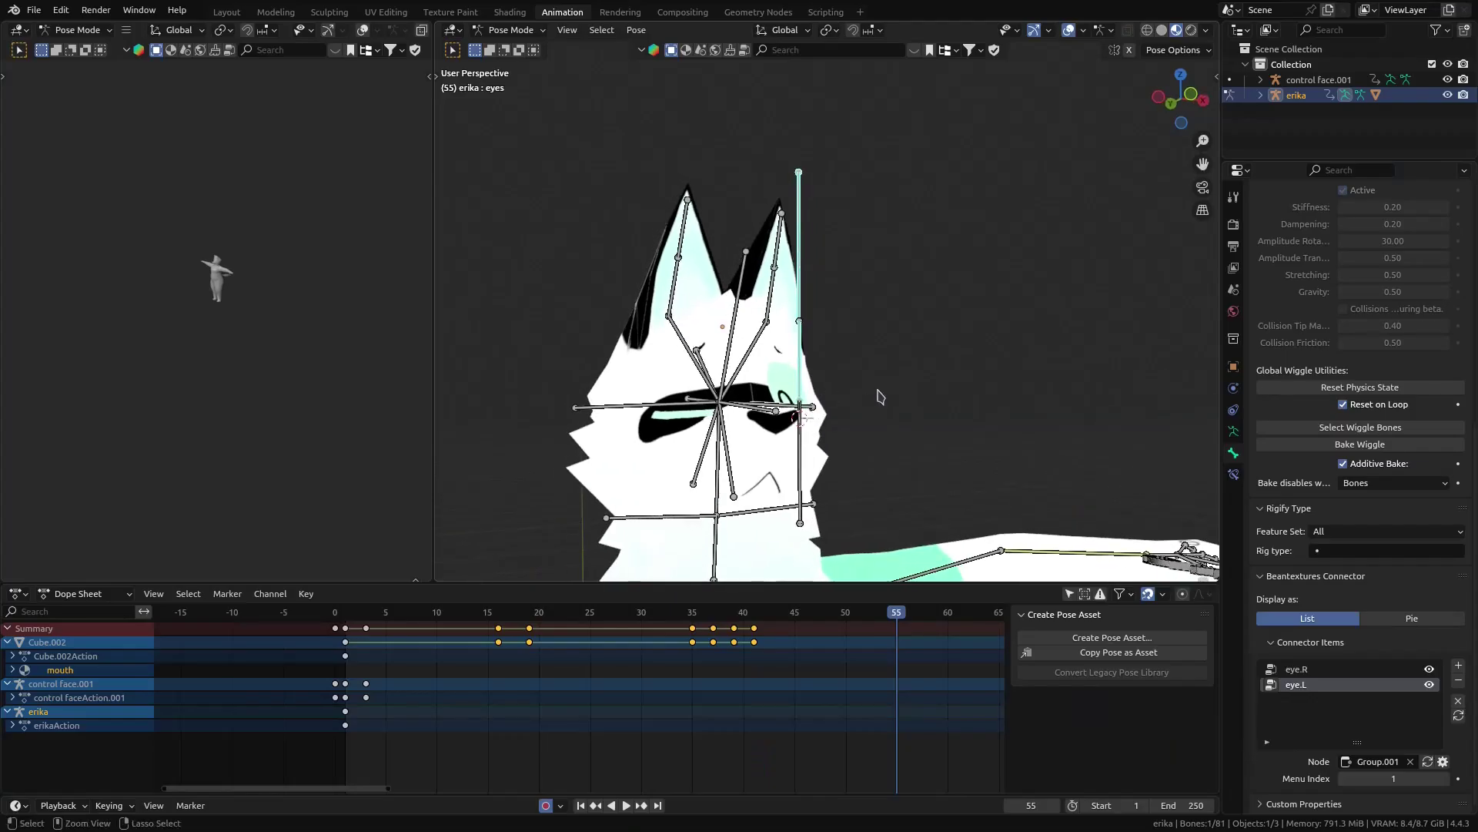
Set both eye.R and eye.L to 1 with the eyes bone's Beantextures Nodes Control
key("alt+e")
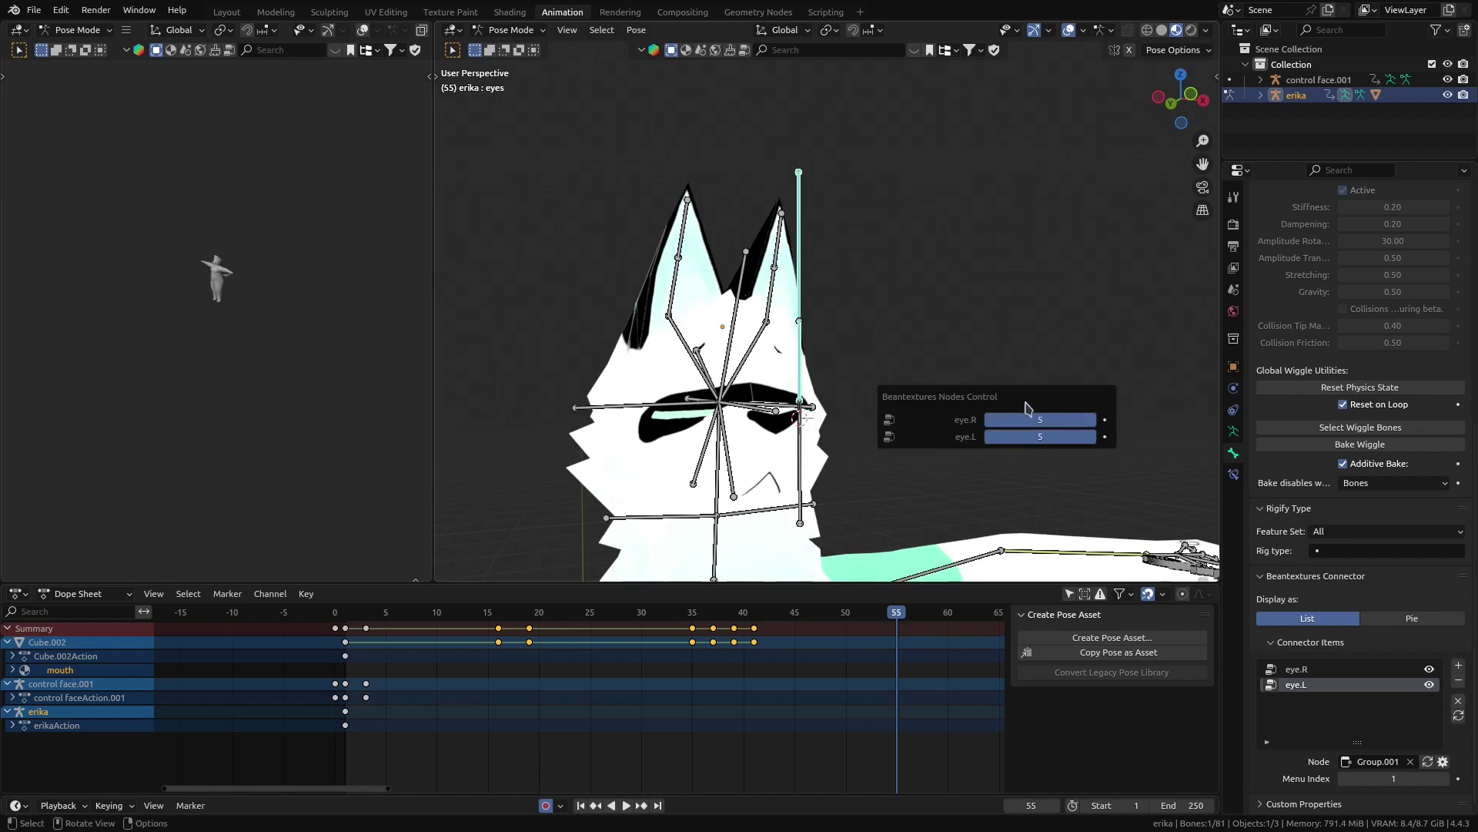
left_click_drag(1093, 436, 989, 437)
middle_click_drag(908, 273, 928, 308)
key("alt+e")
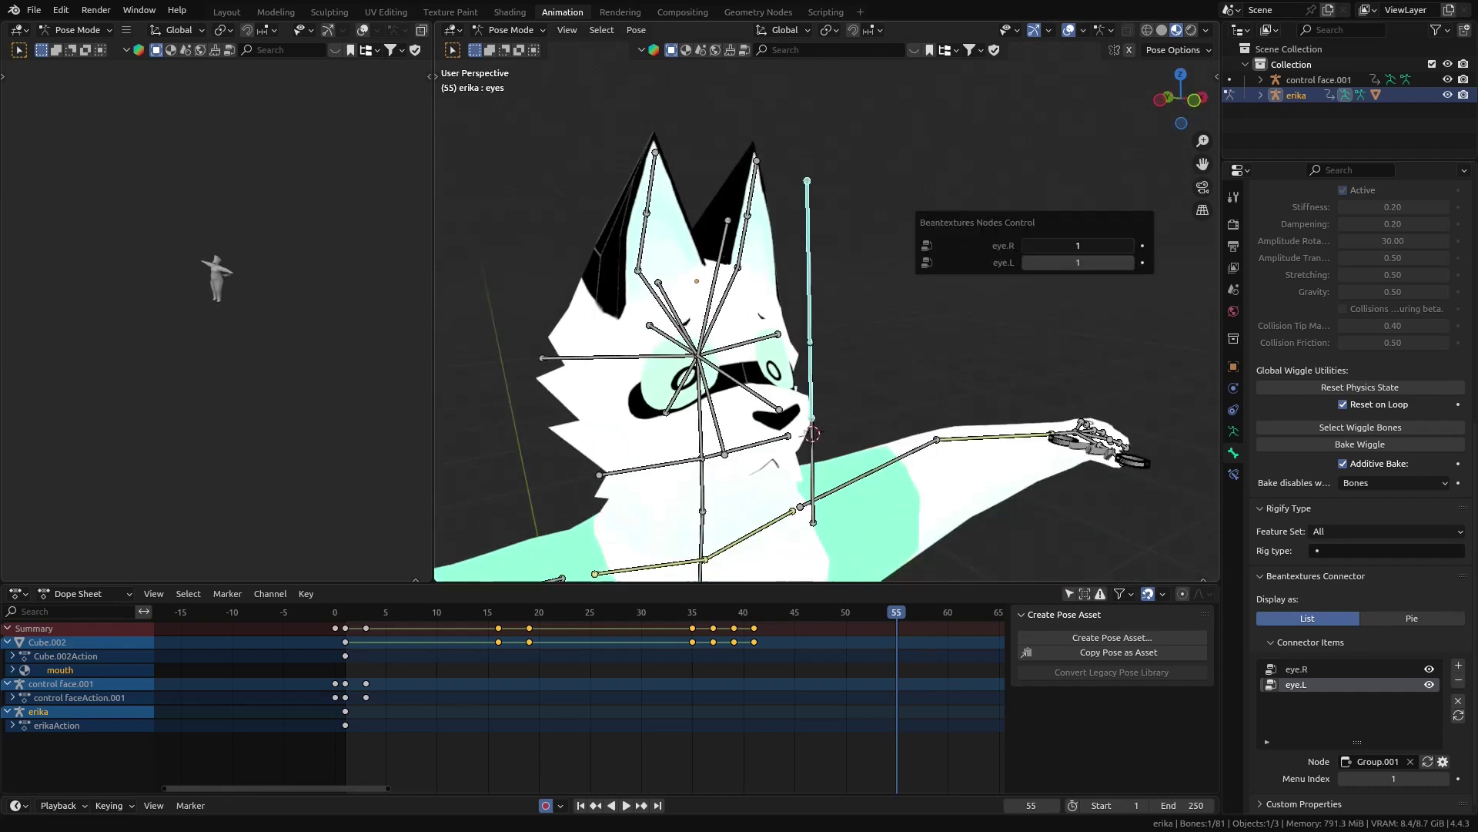
mouse_move(1022, 246)
left_mouse_down()
mouse_move(1134, 247)
mouse_move(1022, 246)
left_mouse_up()
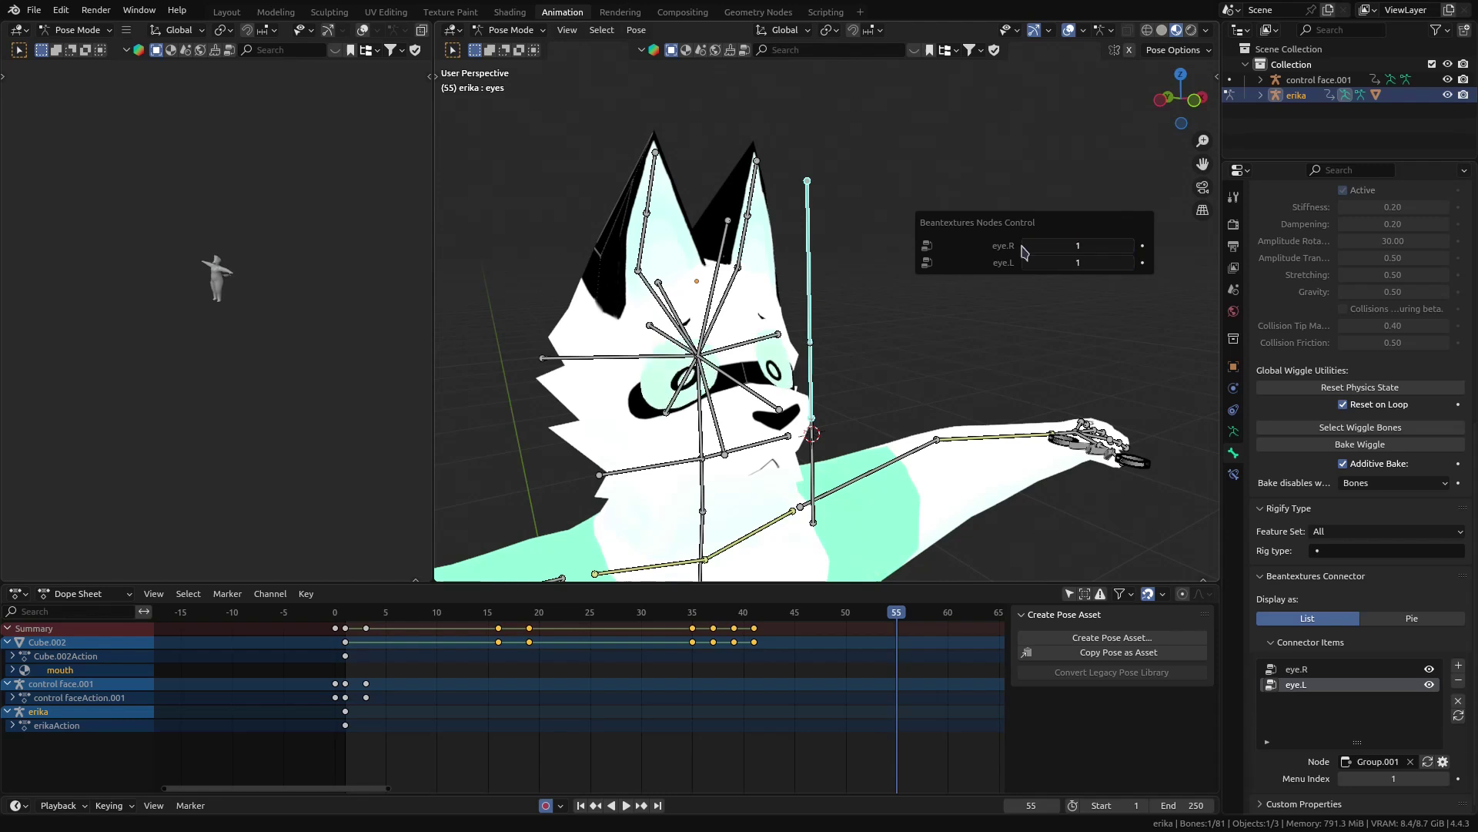
Try offsetting the eyes bone's location by -0.14 m on X, Y and Z, and reset it to default
scroll(1369, 258, "up", 10)
left_click_drag(1370, 257, 1333, 294)
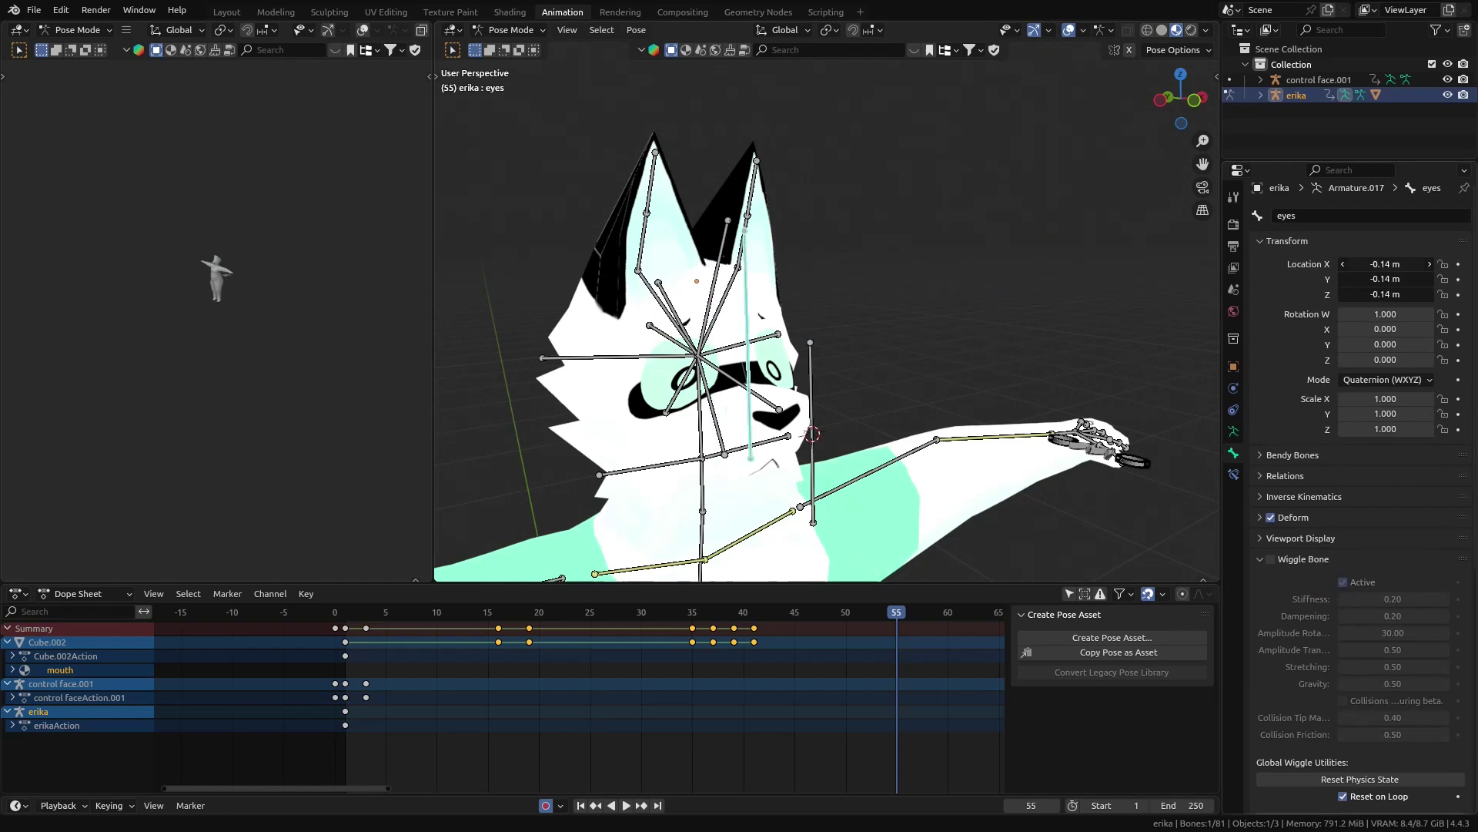
key("BackSpace")
Try changing the eye.R and eye.L values together in the Beantextures Nodes Control
mouse_move(866, 270)
middle_mouse_down()
mouse_move(888, 274)
mouse_move(855, 261)
mouse_move(872, 258)
middle_mouse_up()
key("shift+a")
mouse_move(1035, 268)
left_mouse_down()
mouse_move(1037, 285)
mouse_move(1095, 285)
mouse_move(1028, 285)
left_mouse_up()
middle_click_drag(806, 428, 855, 406)
Go to frame 1 and keyframe eye.R and eye.L at 1 through the Beantextures Nodes Control
left_click_drag(598, 624, 344, 628)
middle_click_drag(912, 396, 877, 360)
key("shift+e")
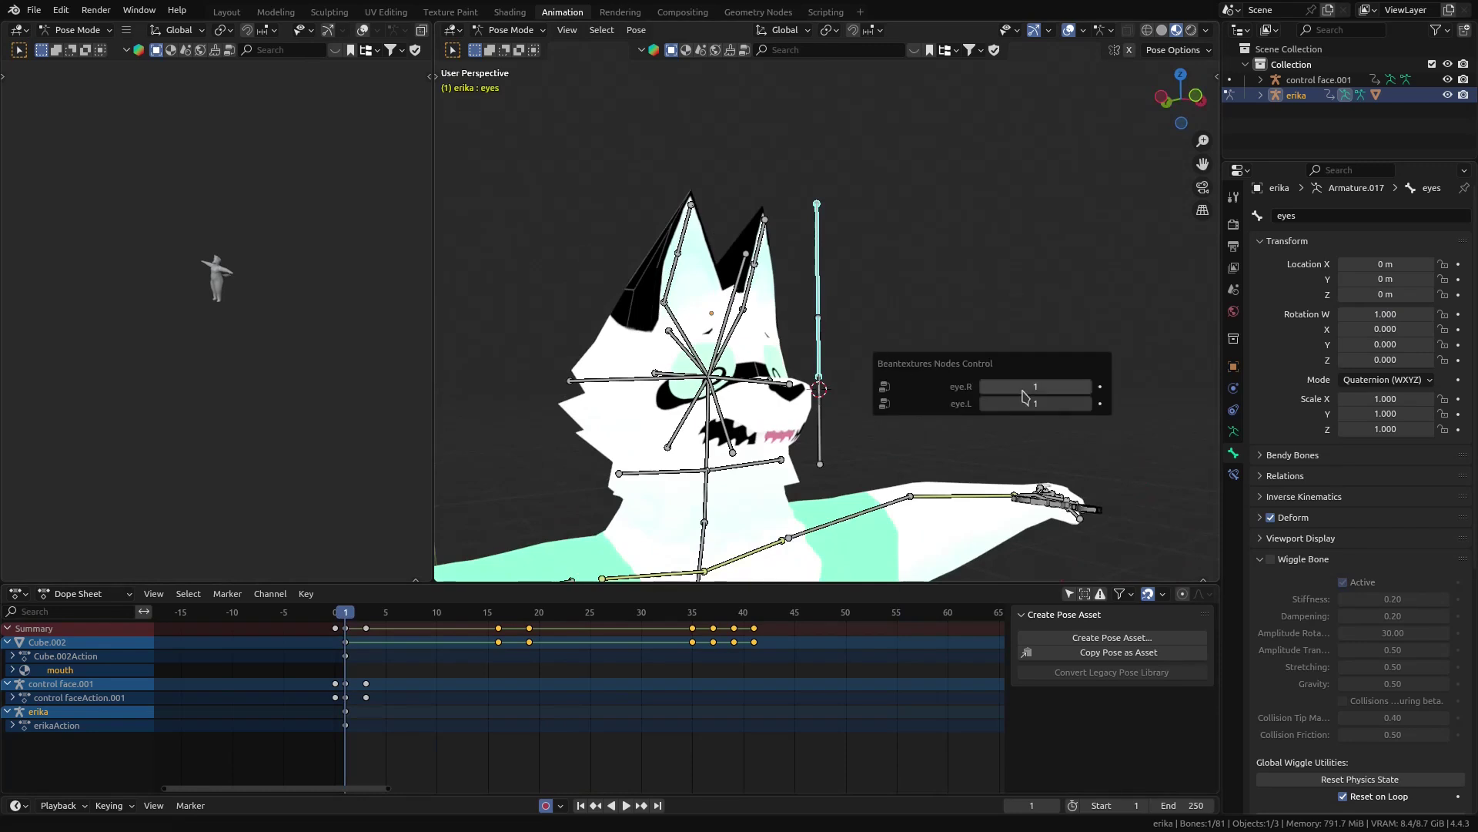
left_click(1099, 385)
left_click(1095, 404)
Advance the animation to frame 9 and keyframe eye.R and eye.L at 5
key("space")
key("shift+e")
left_click_drag(917, 374, 935, 374)
left_click(980, 371)
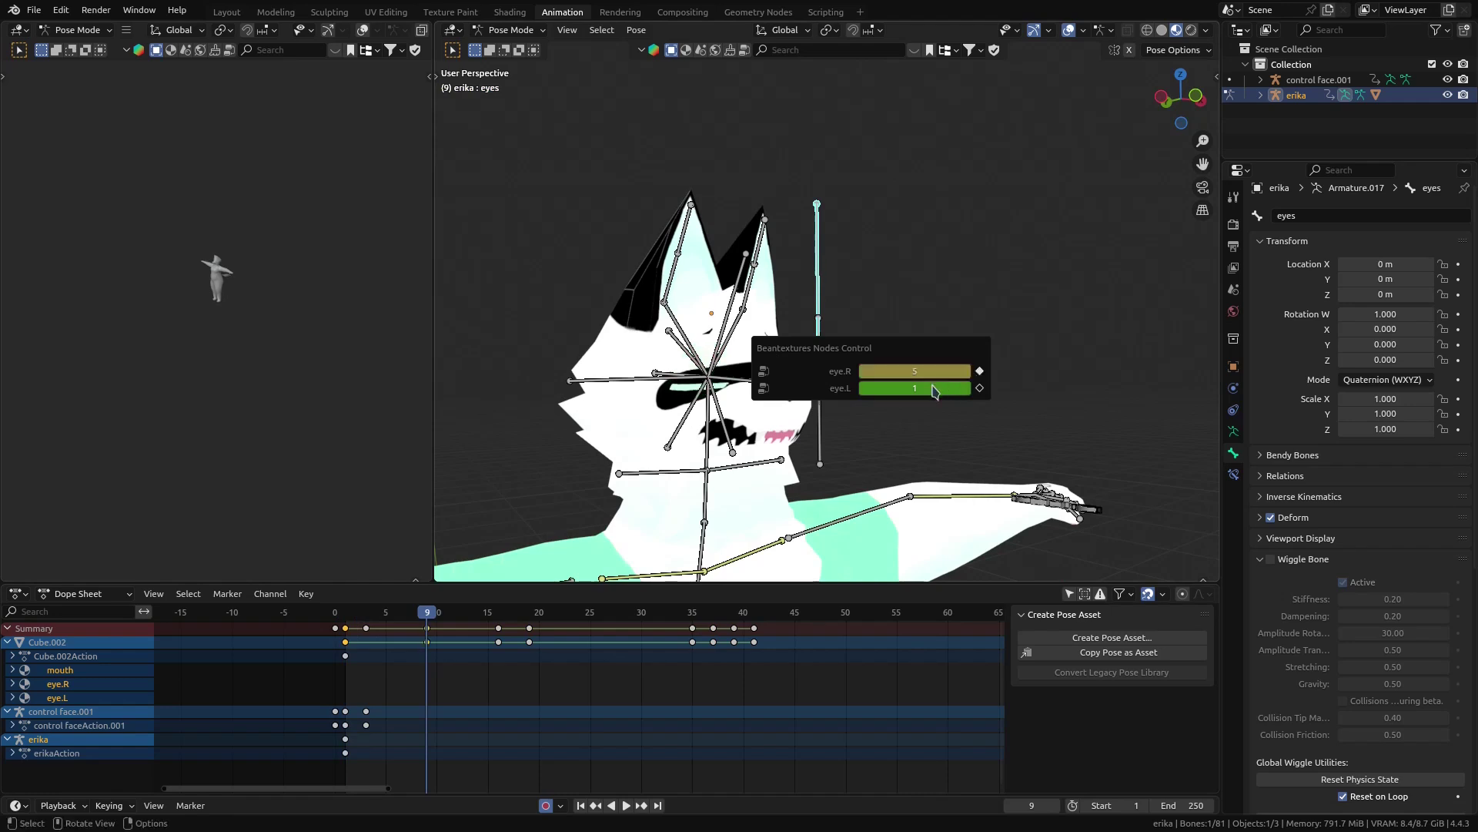
left_click(981, 389)
Play the animation from the start to frame 25 and keyframe eye.R and eye.L at 5 there
key("shift+Left")
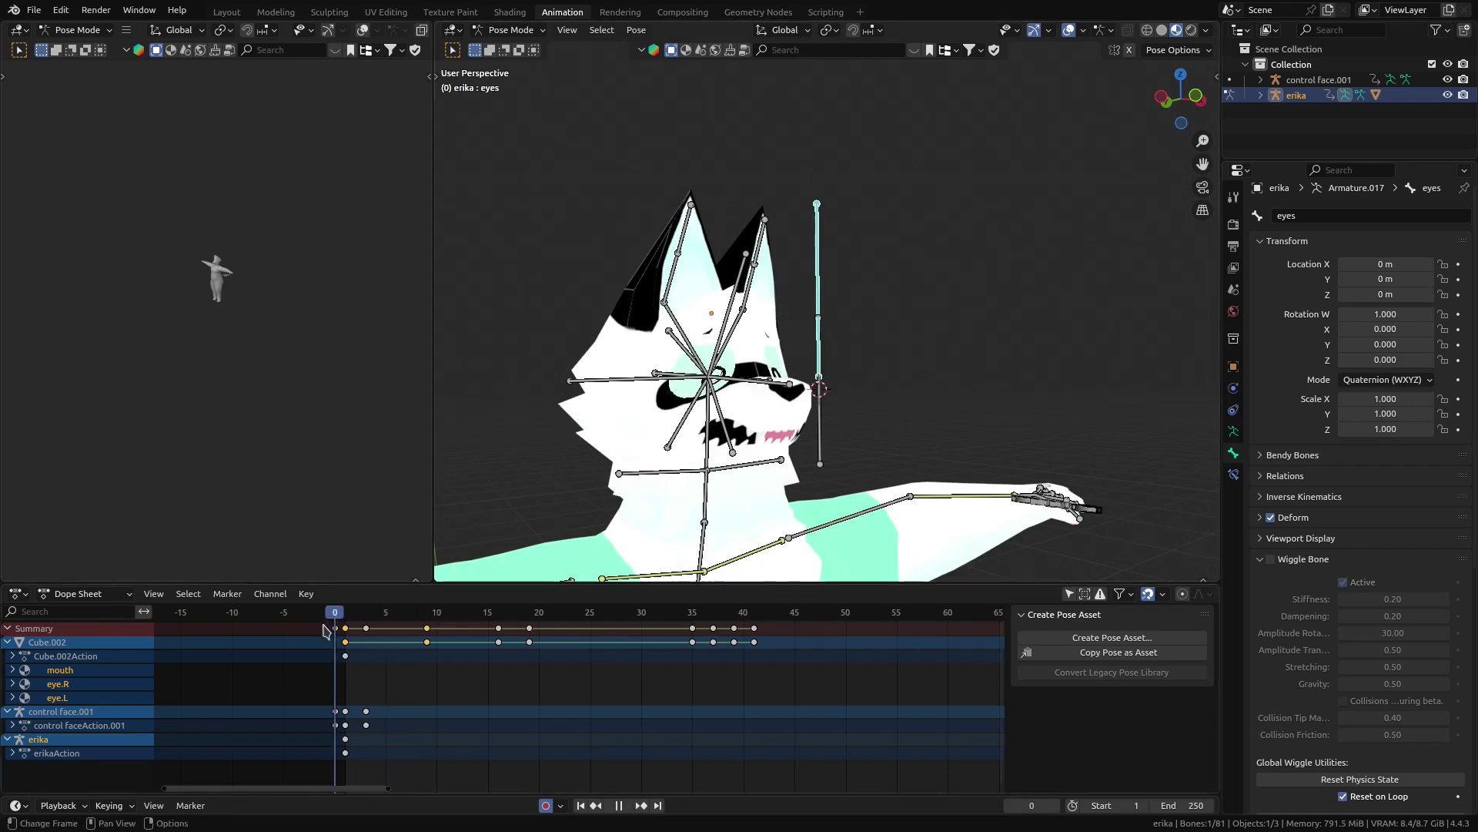
key("space")
key("space")
key("ctrl+e")
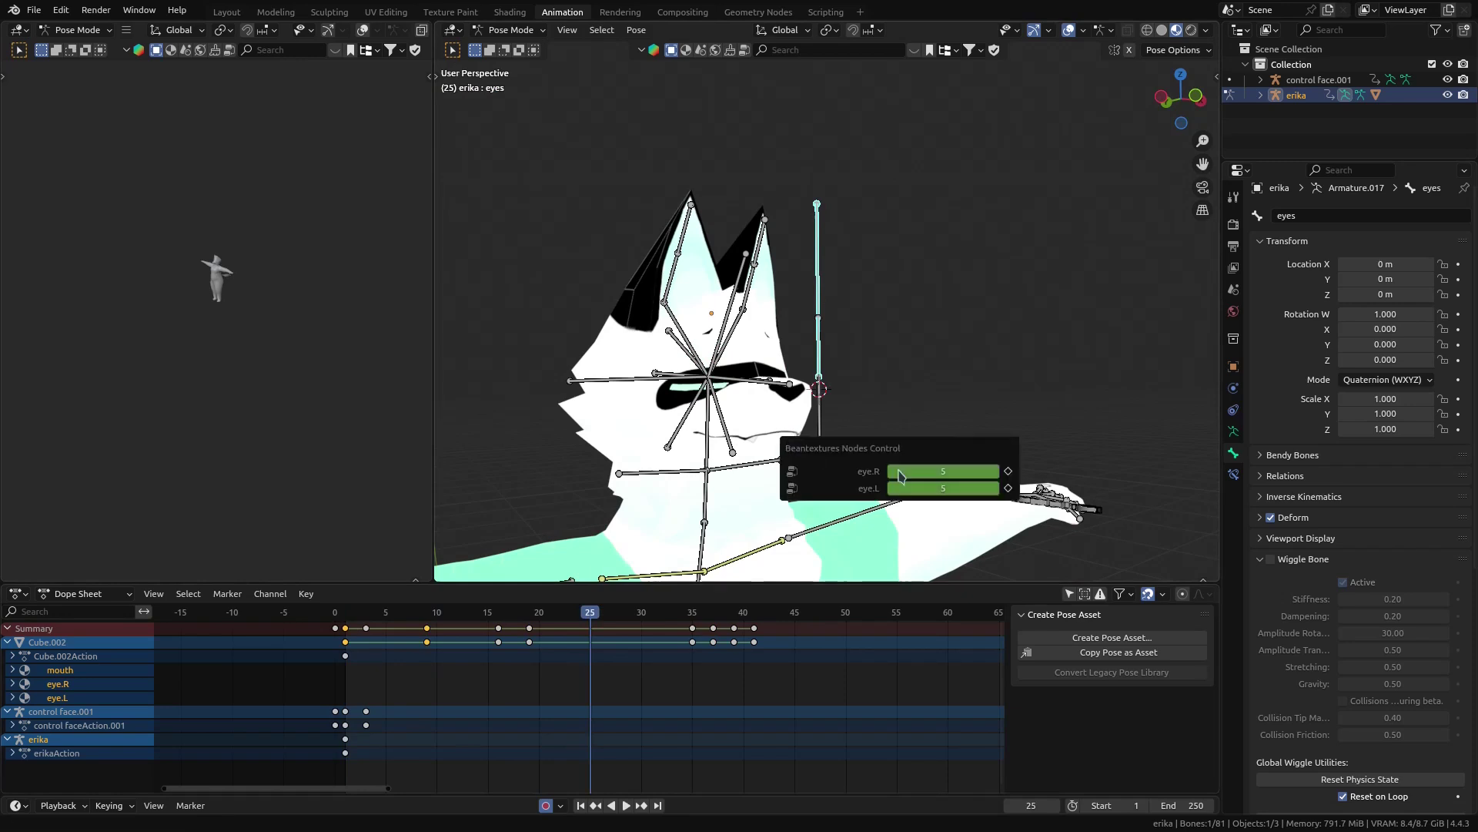
left_click(1009, 488)
Advance the animation to frame 36 and keyframe both eye.R and eye.L at 1
key("space")
key("ctrl+e")
left_click_drag(993, 405, 1043, 405)
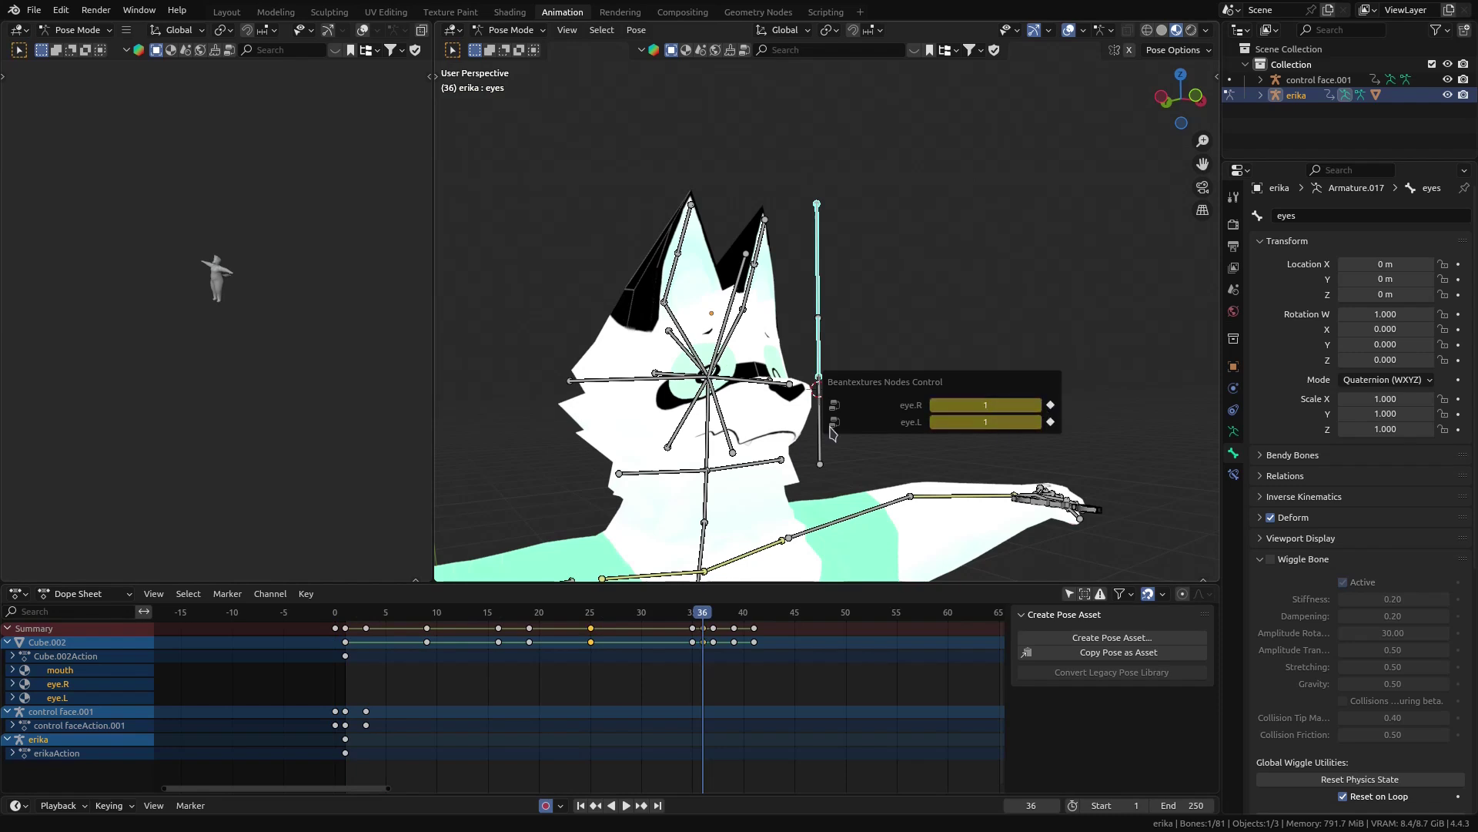
Play the eye and mouth animation from the start with the viewport overlays hidden
key("shift+Left")
key("space")
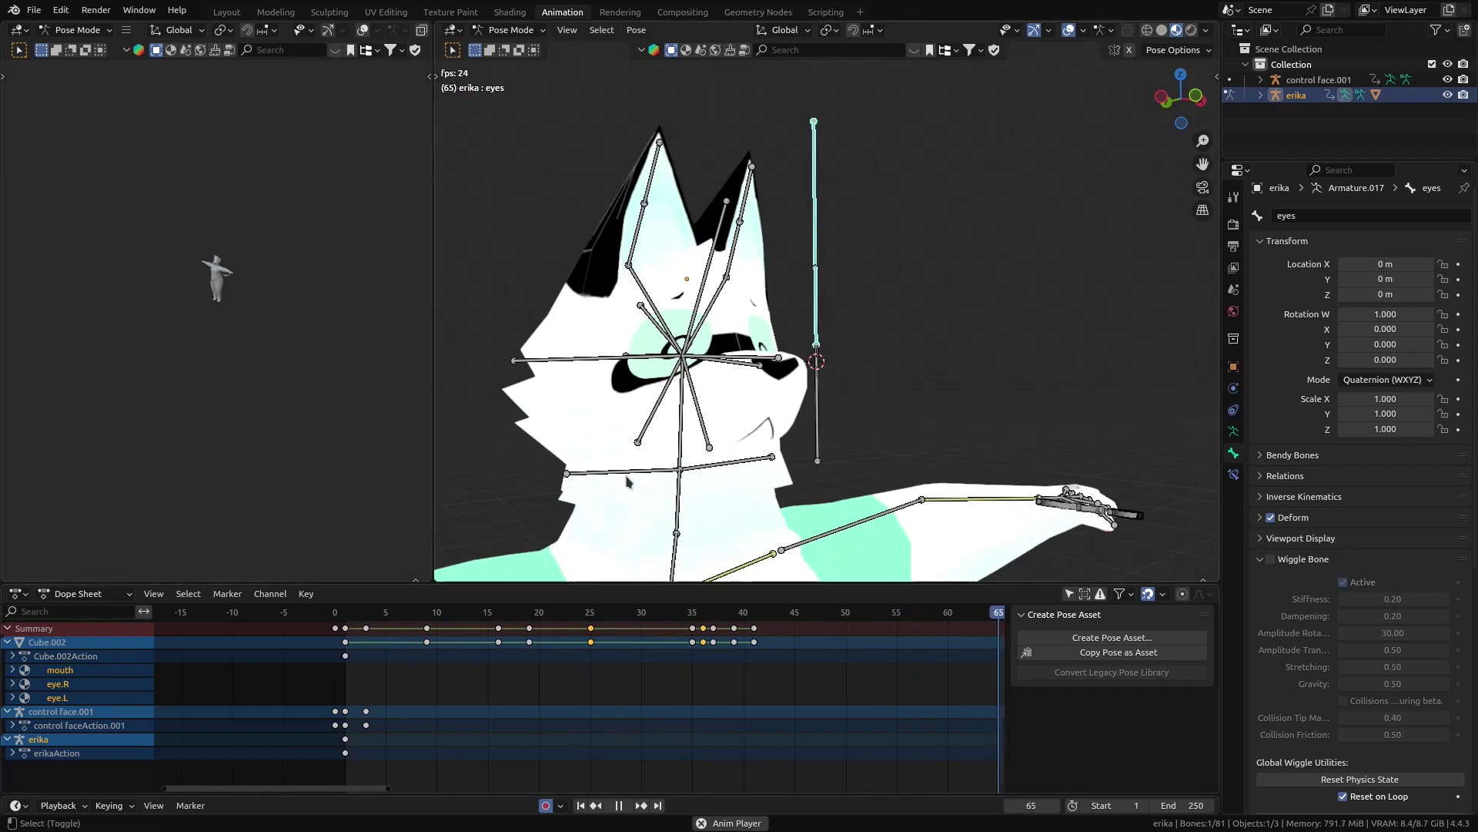
key("shift+alt+z")
key("shift+Left")
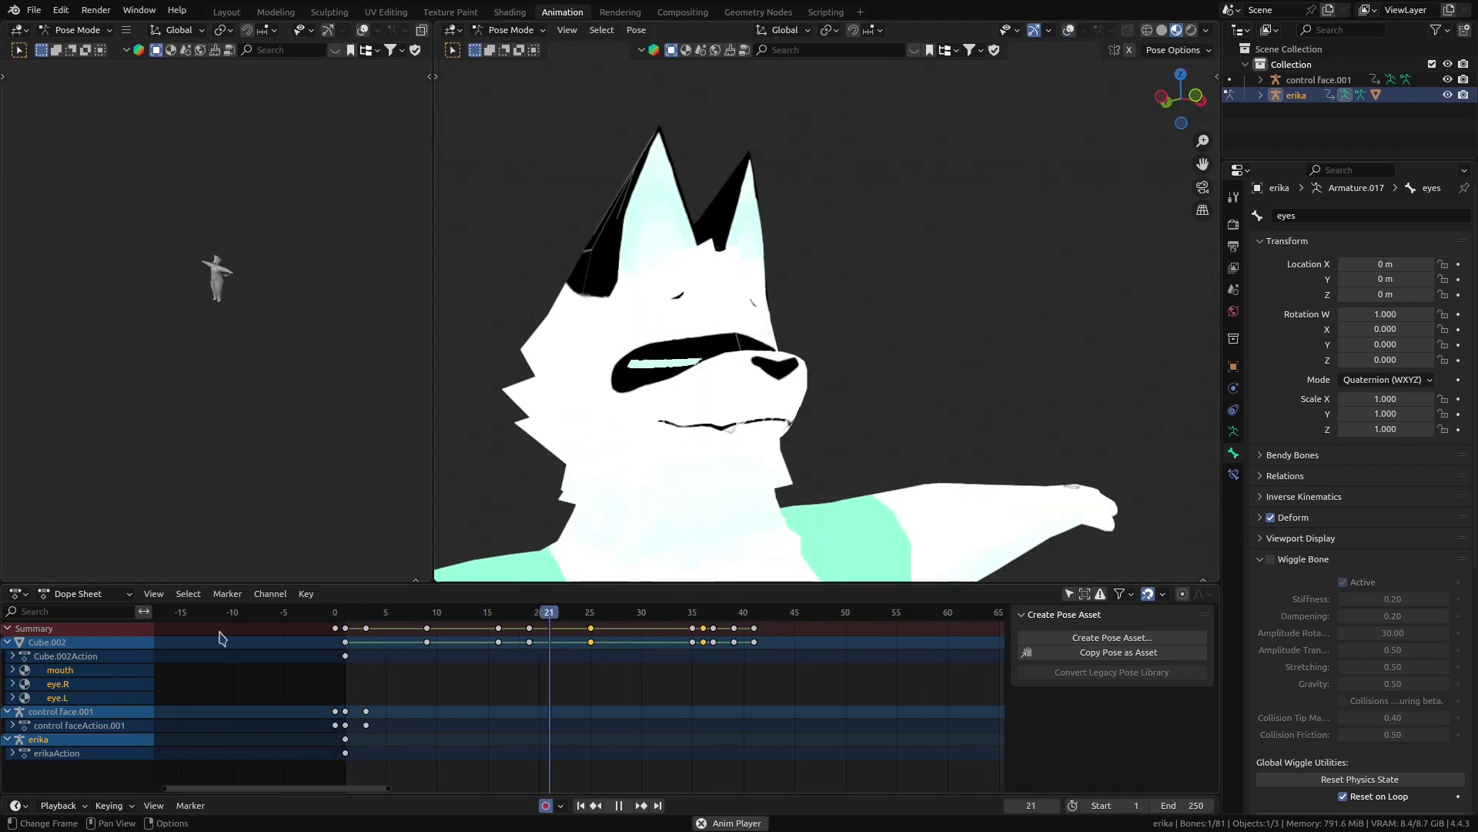